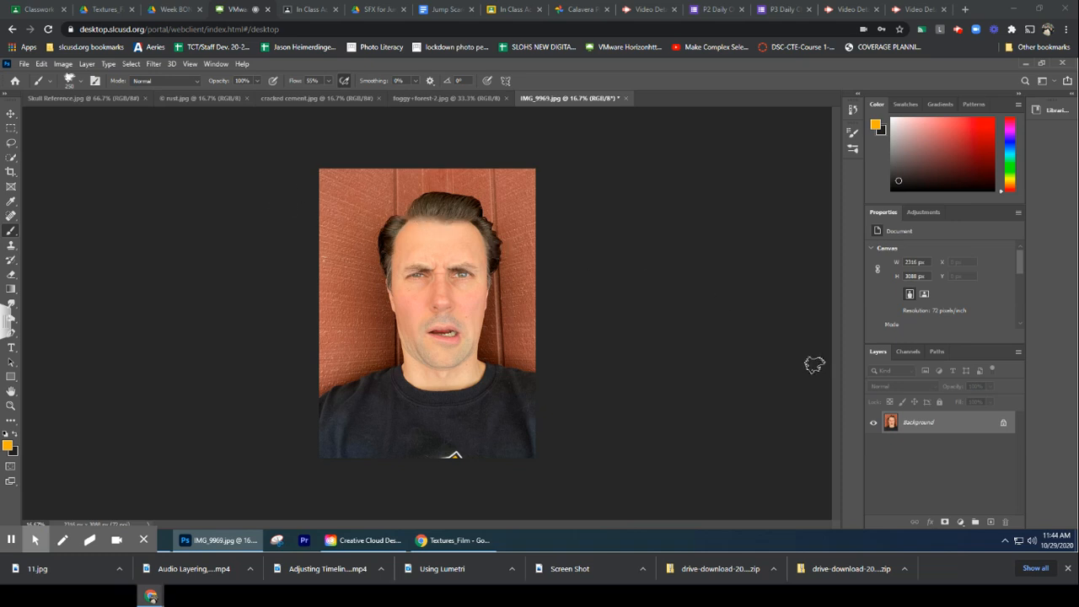
- Select the man with Select Subject and add a layer mask that hides the red wall background
click(926, 426)
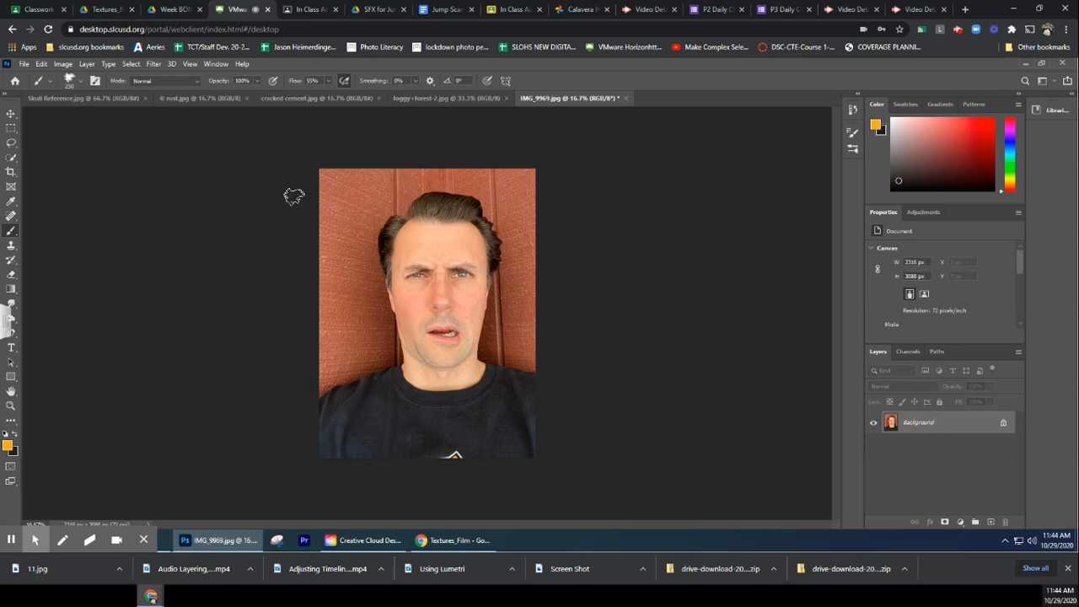
click(11, 160)
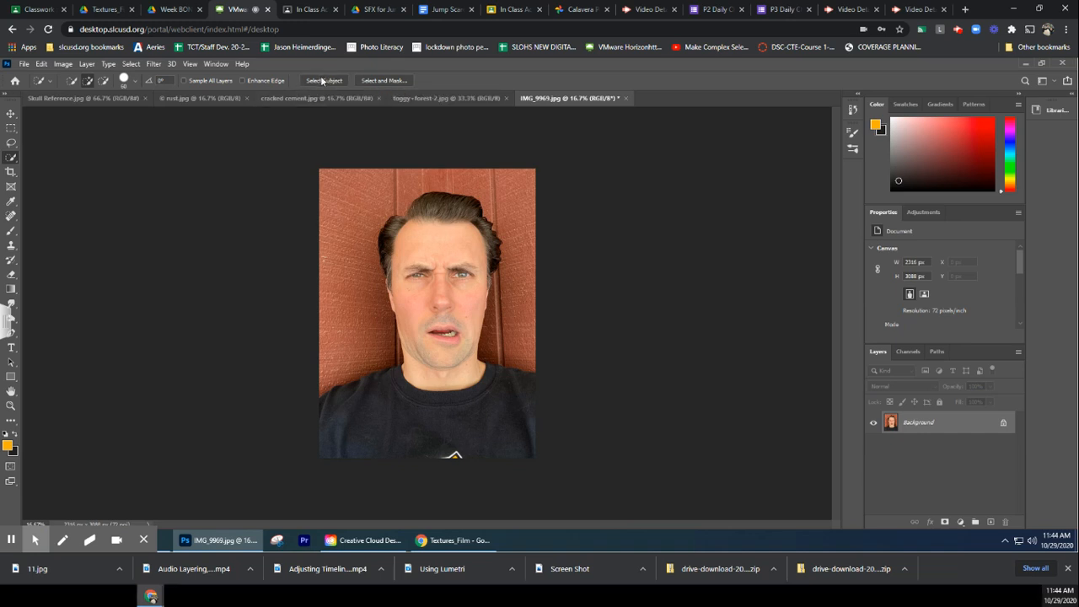
click(321, 79)
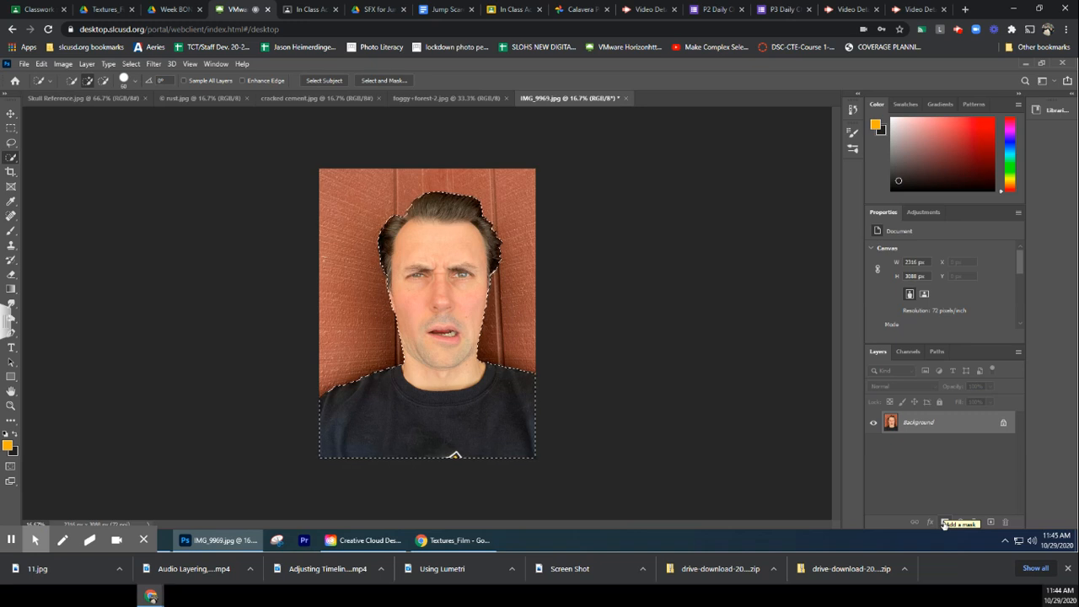
click(944, 523)
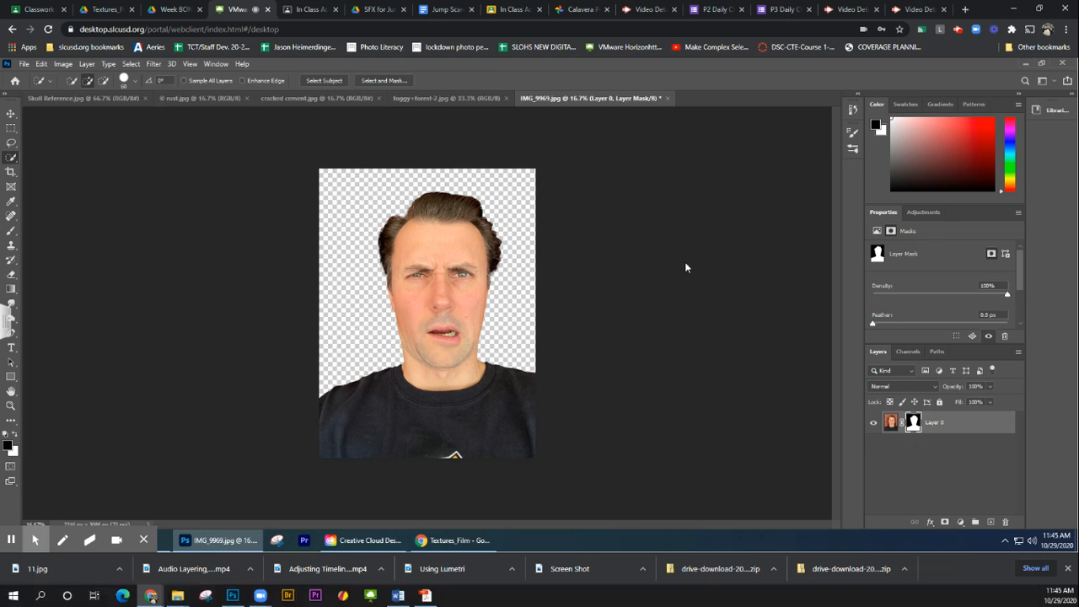
- Bring the foggy+forest-2.jpg image into IMG_9969.jpg with the Move tool, accept the colour conversion, and shift it slightly upward
click(449, 98)
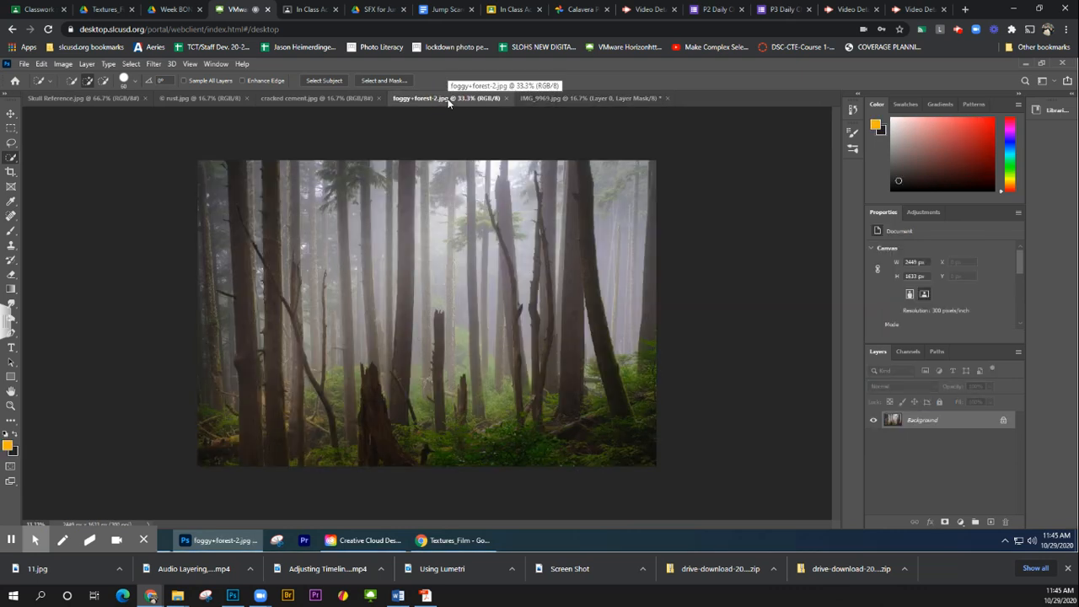
click(11, 116)
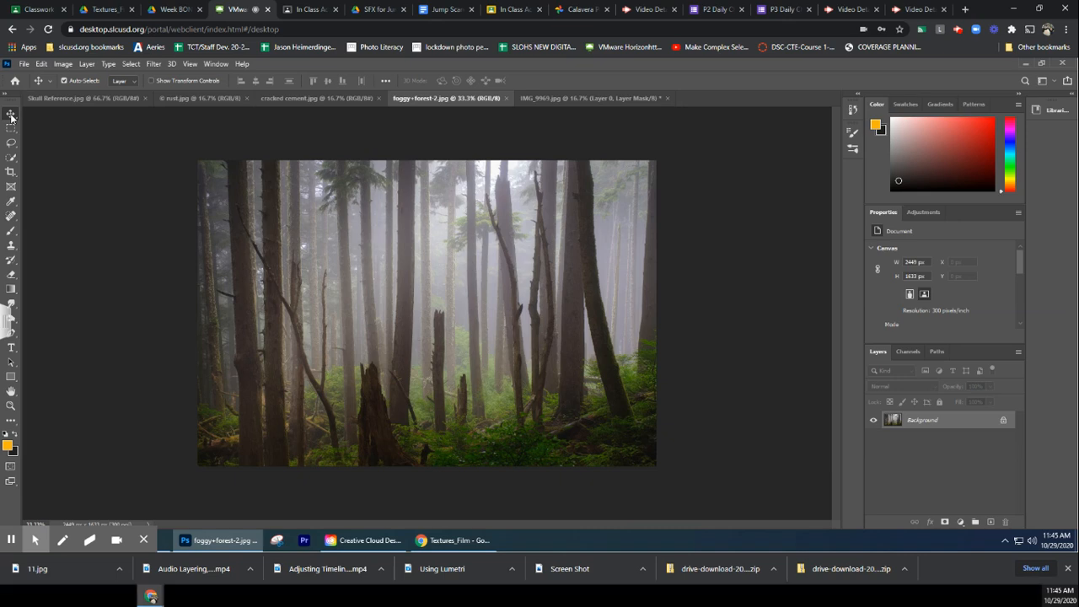
click(488, 341)
drag(488, 341, 426, 287)
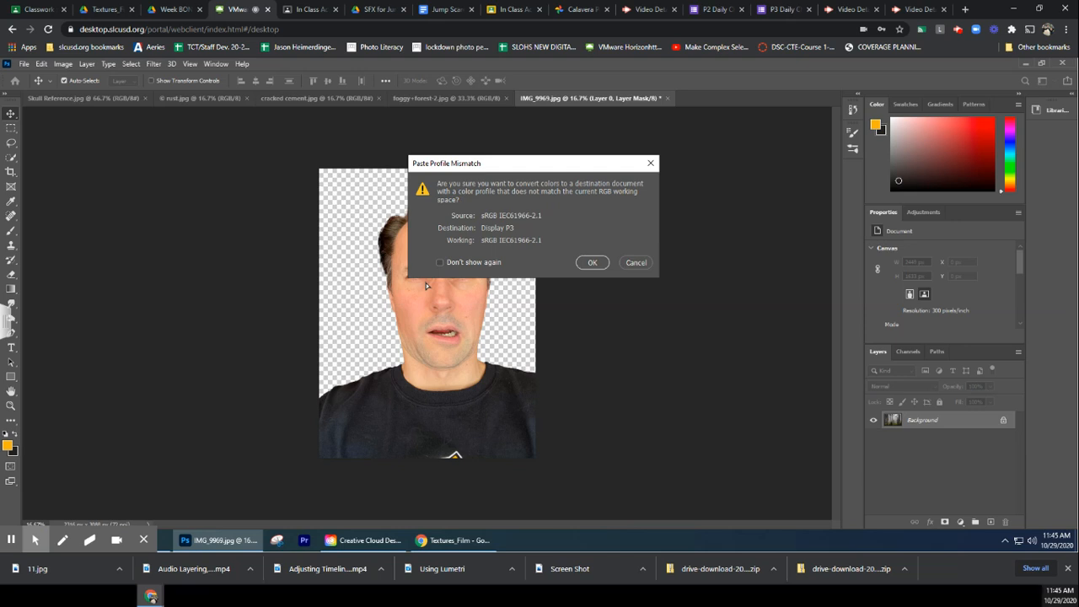
click(593, 263)
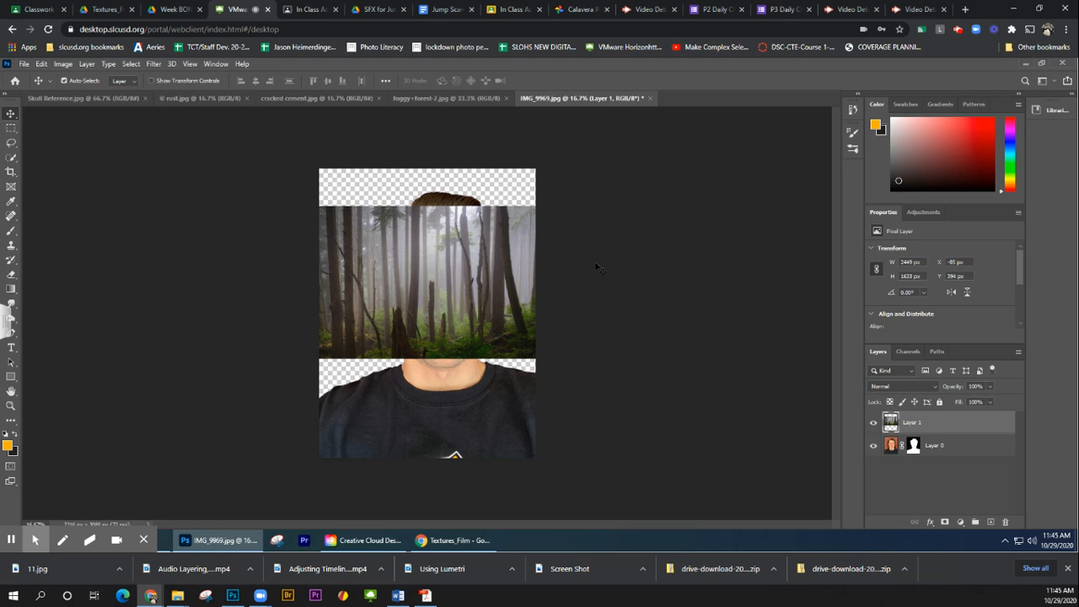
mouse_move(447, 241)
mouse_down()
mouse_move(444, 310)
mouse_move(453, 239)
mouse_up()
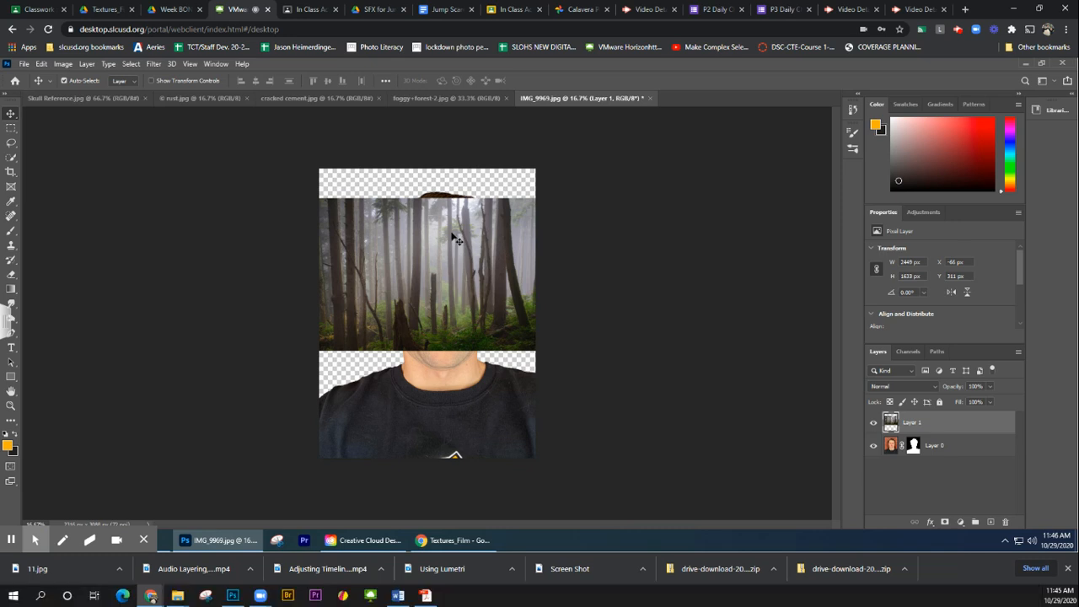
- Free Transform the forest layer to about 191% and position it so that it covers the whole canvas
click(41, 65)
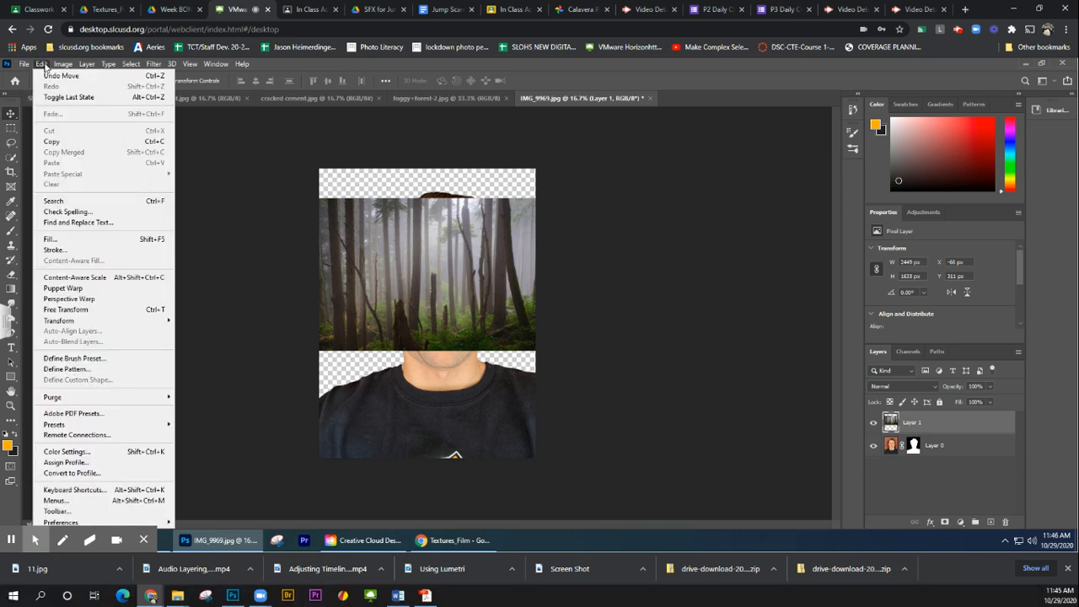
click(75, 310)
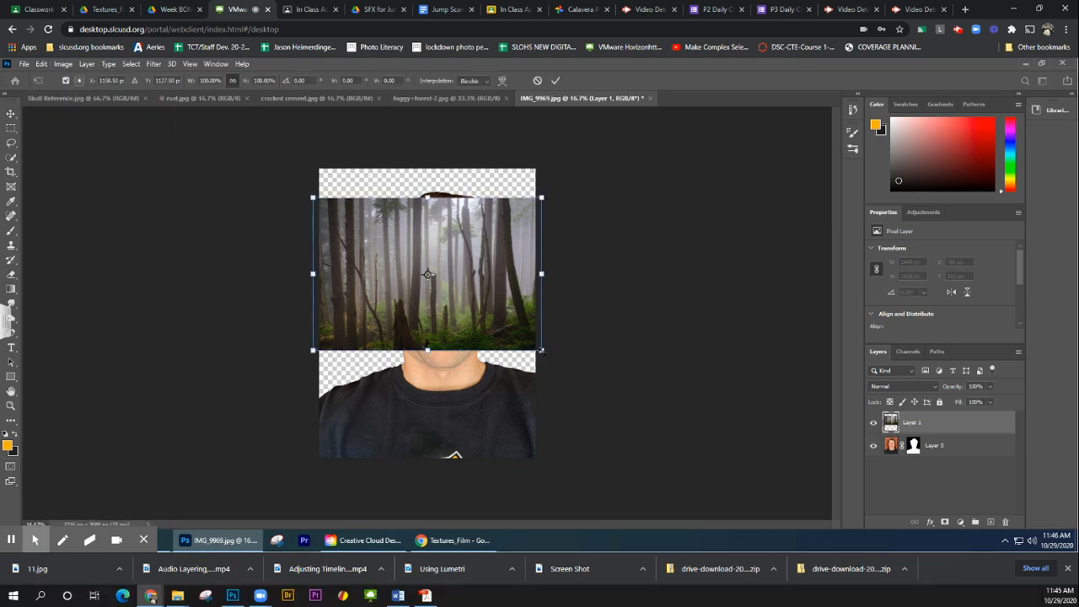
drag(541, 350, 700, 468)
drag(621, 413, 564, 382)
drag(256, 422, 208, 470)
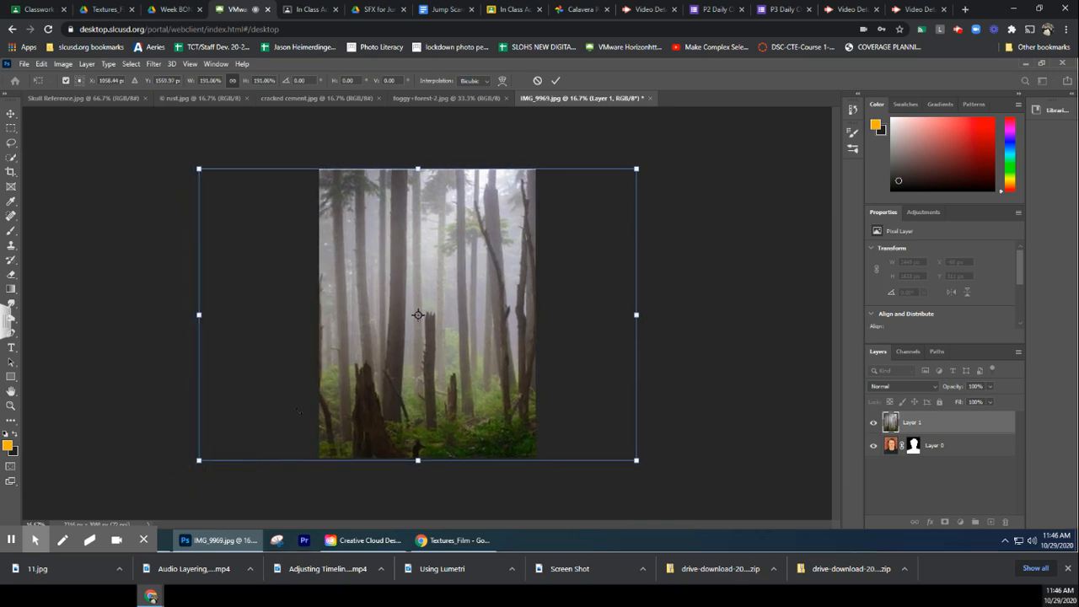
double_click(457, 237)
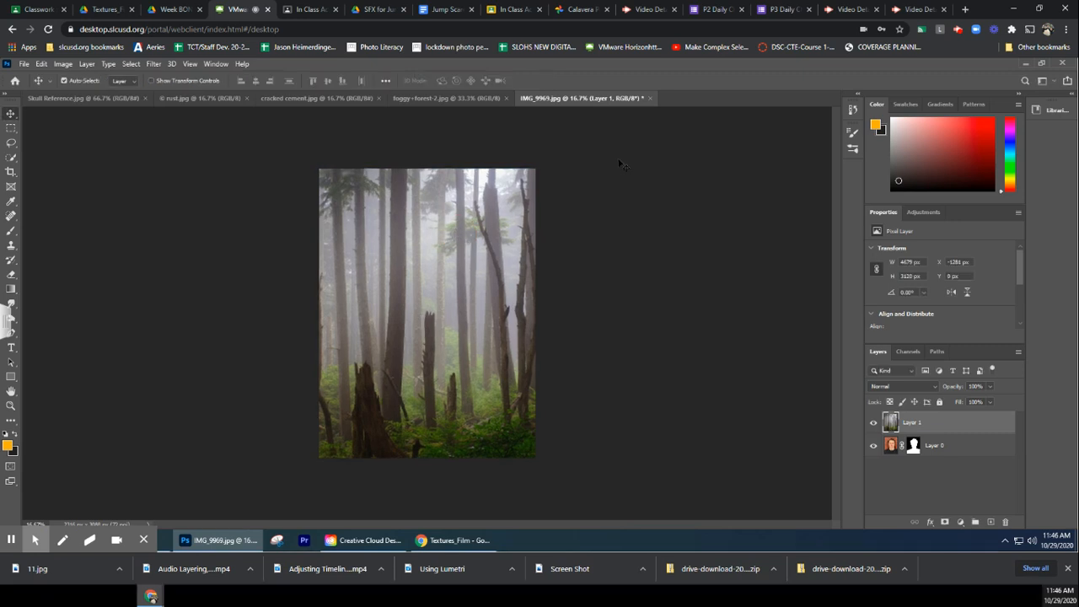
- Move the forest layer beneath the masked portrait layer and make the portrait layer active
click(927, 426)
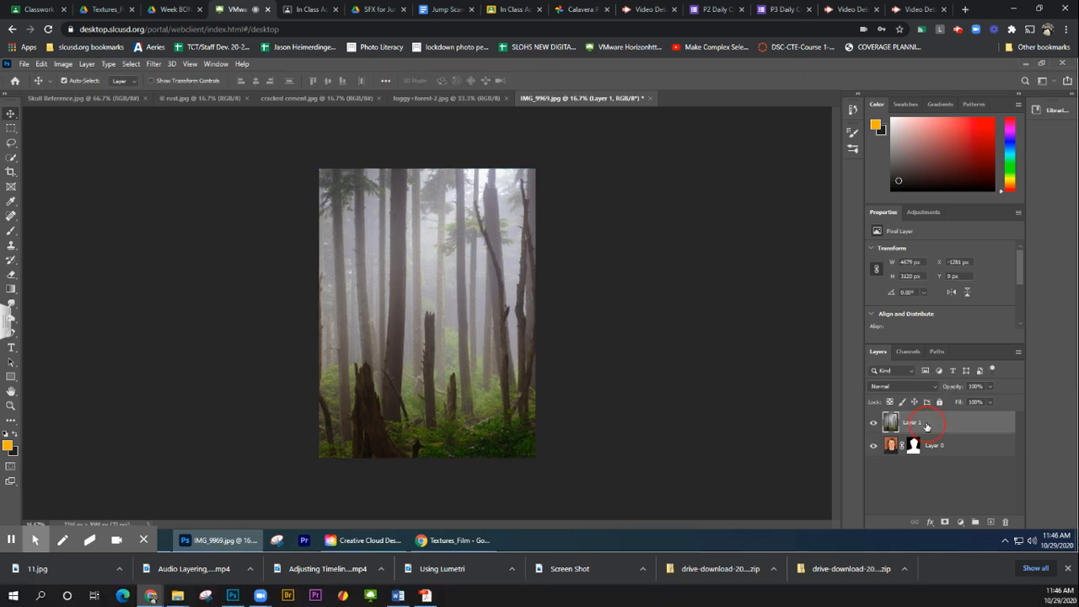
drag(928, 427, 930, 462)
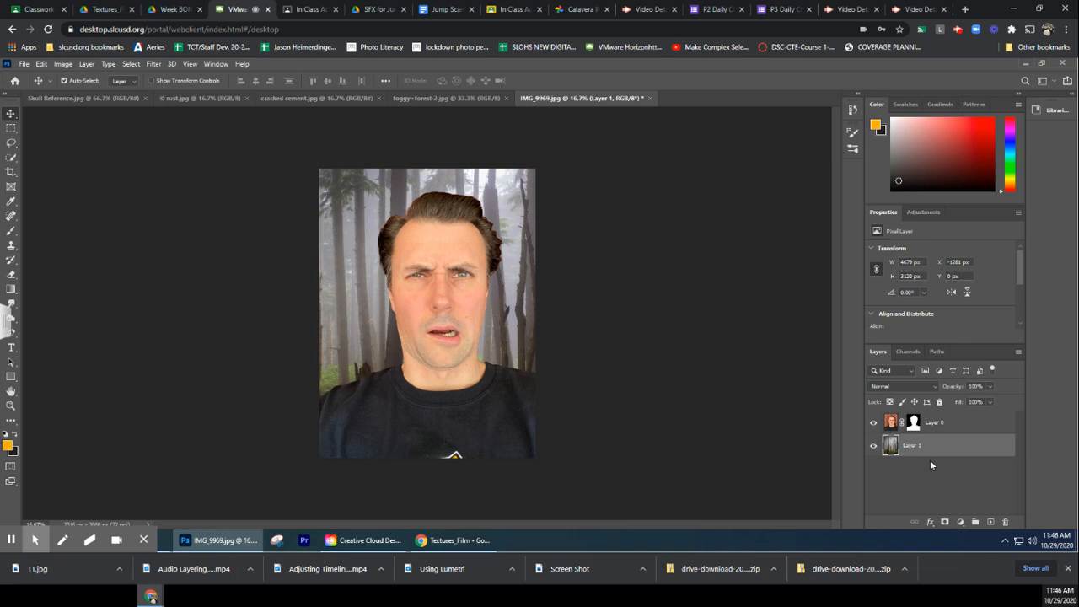
click(966, 424)
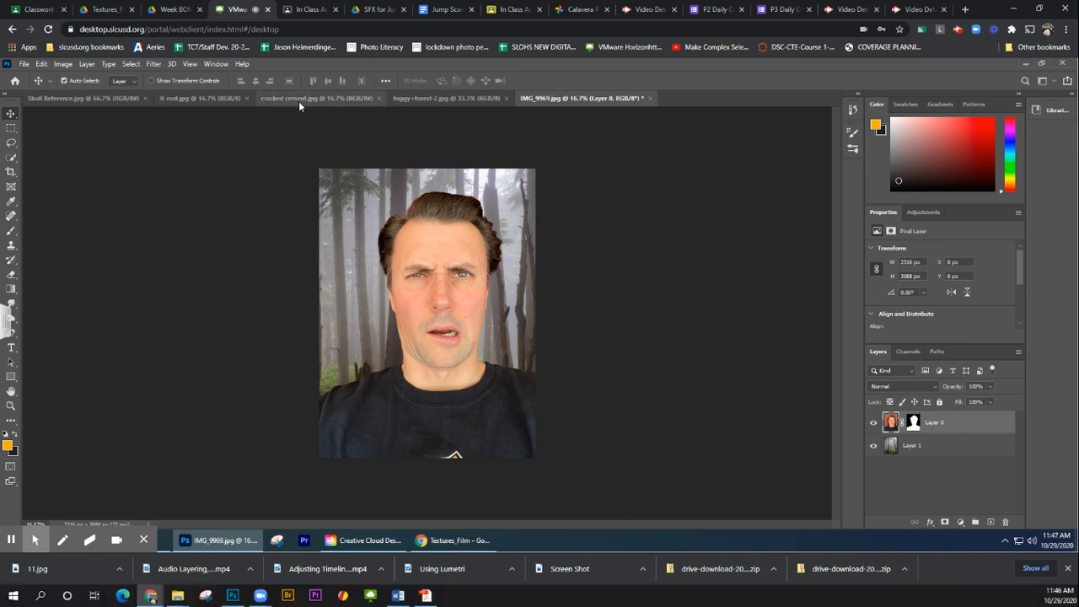
- Select the middle, front-facing skull in Skull Reference.jpg with a rectangular marquee
click(82, 99)
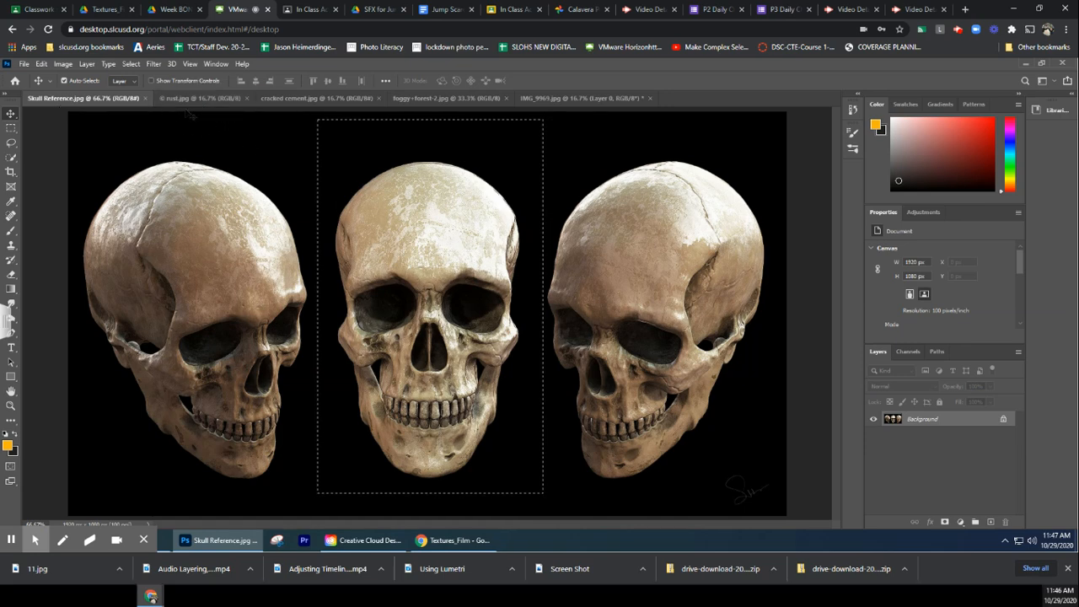
click(11, 127)
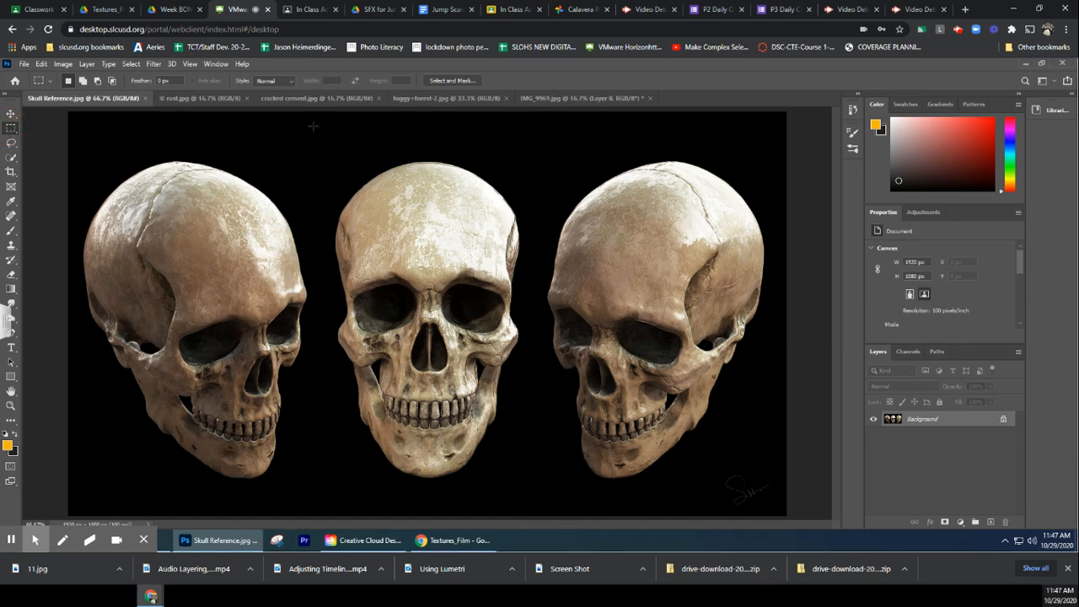
drag(327, 180, 537, 490)
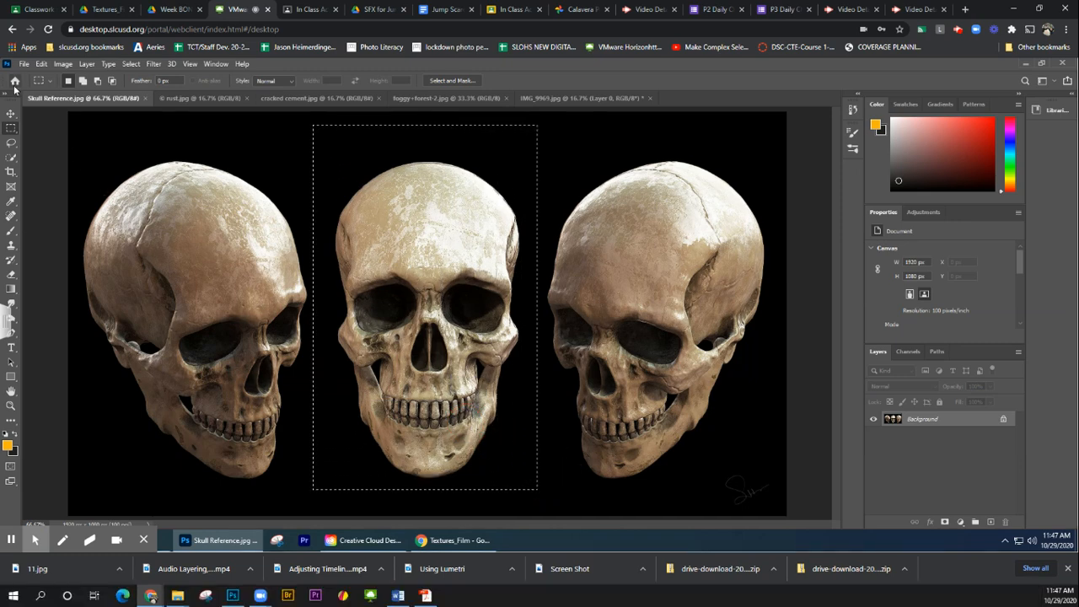
- Move the selected skull into IMG_9969.jpg as a new layer above the portrait and place it over the face
click(11, 114)
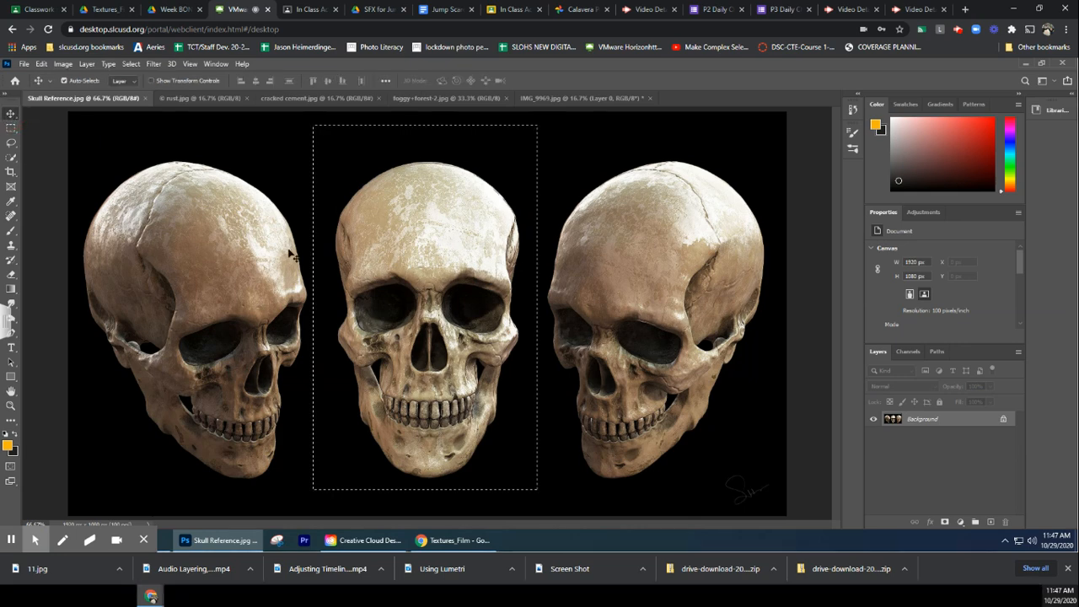
click(421, 289)
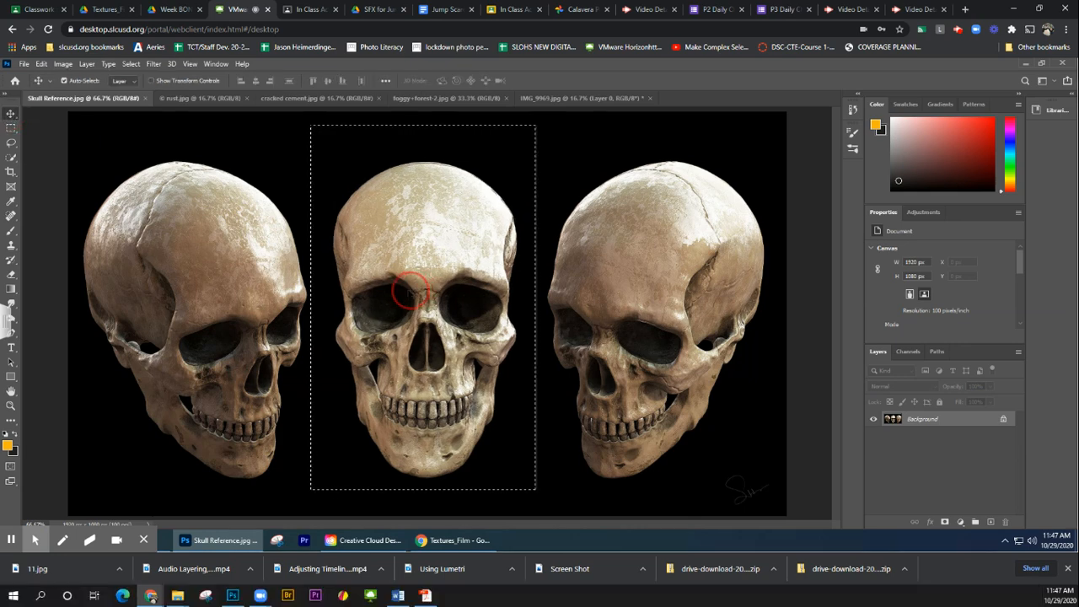
drag(360, 295, 438, 298)
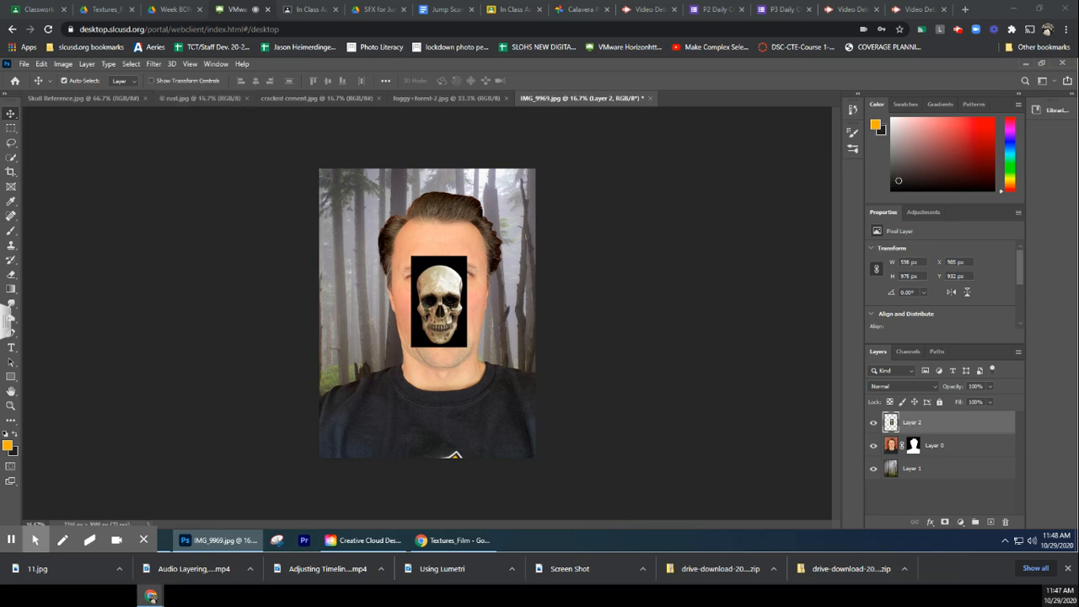
click(444, 297)
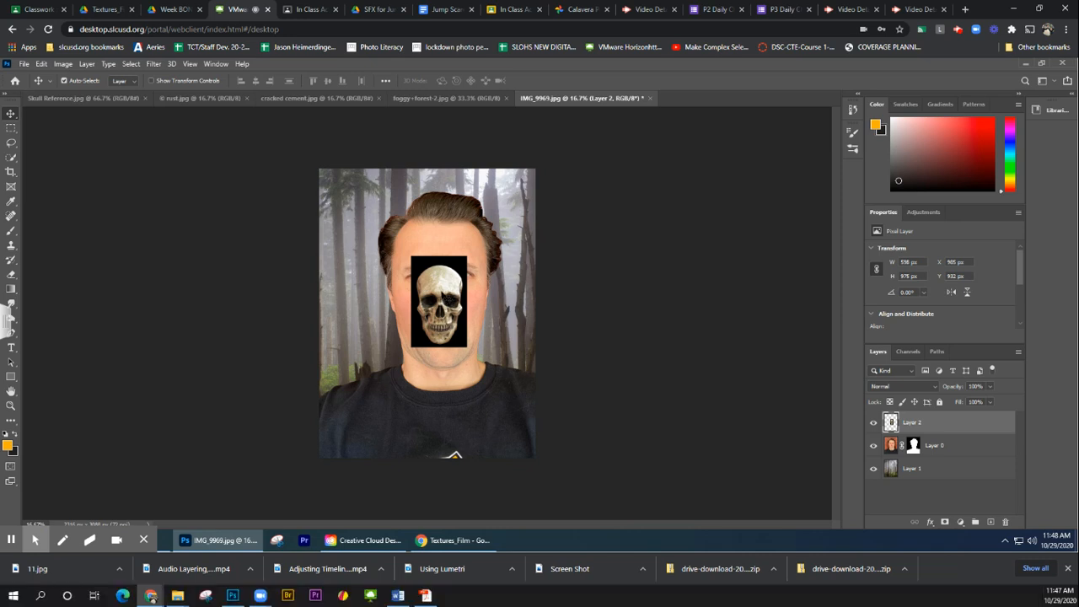
drag(444, 295, 438, 271)
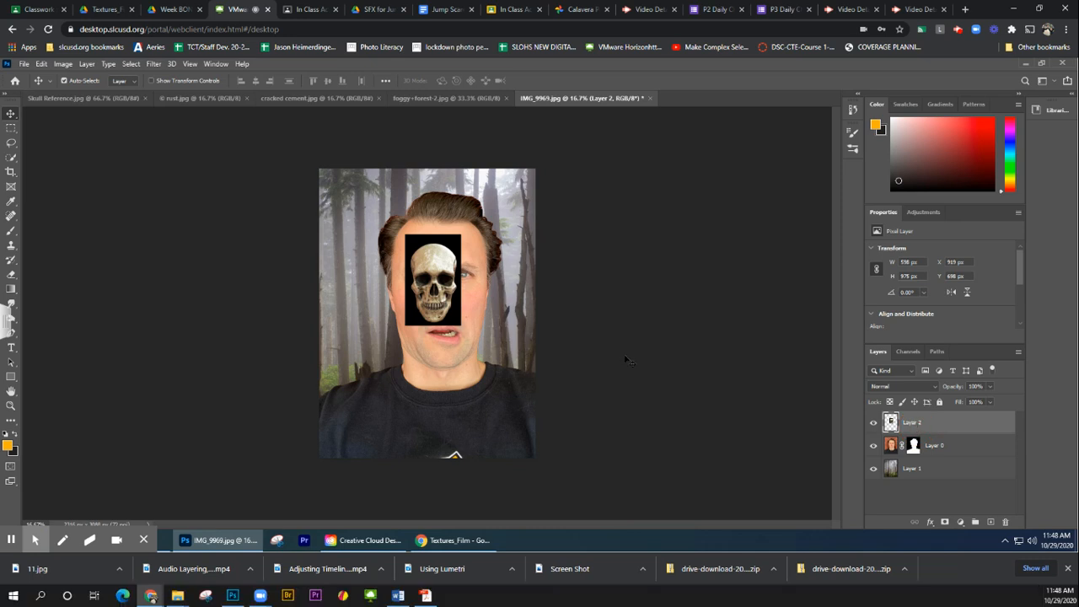
- Free Transform the skull layer to about 240% and move it over the man's head
click(40, 64)
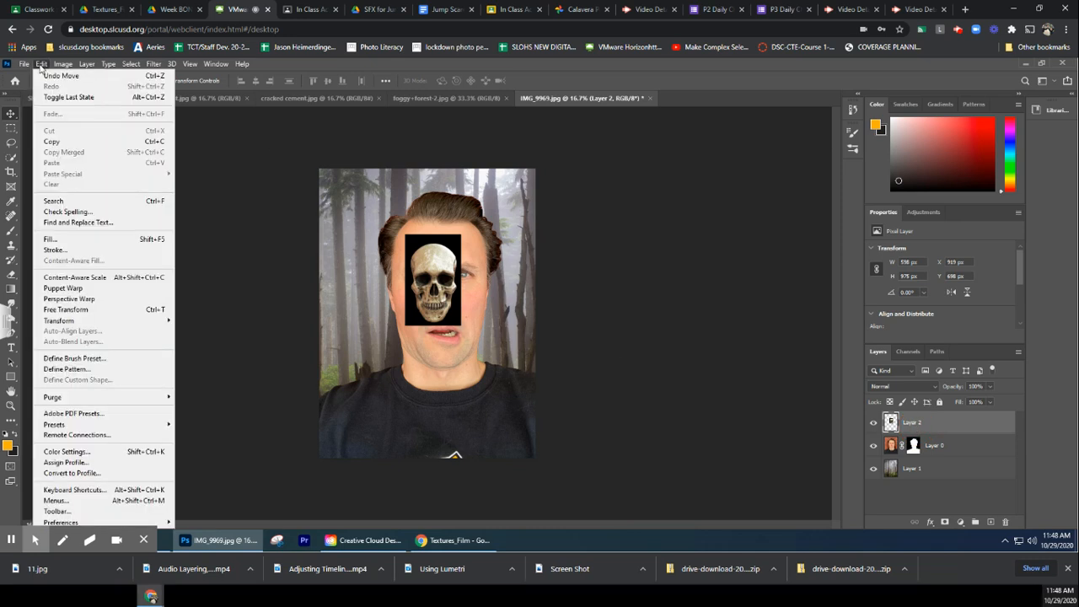
click(93, 310)
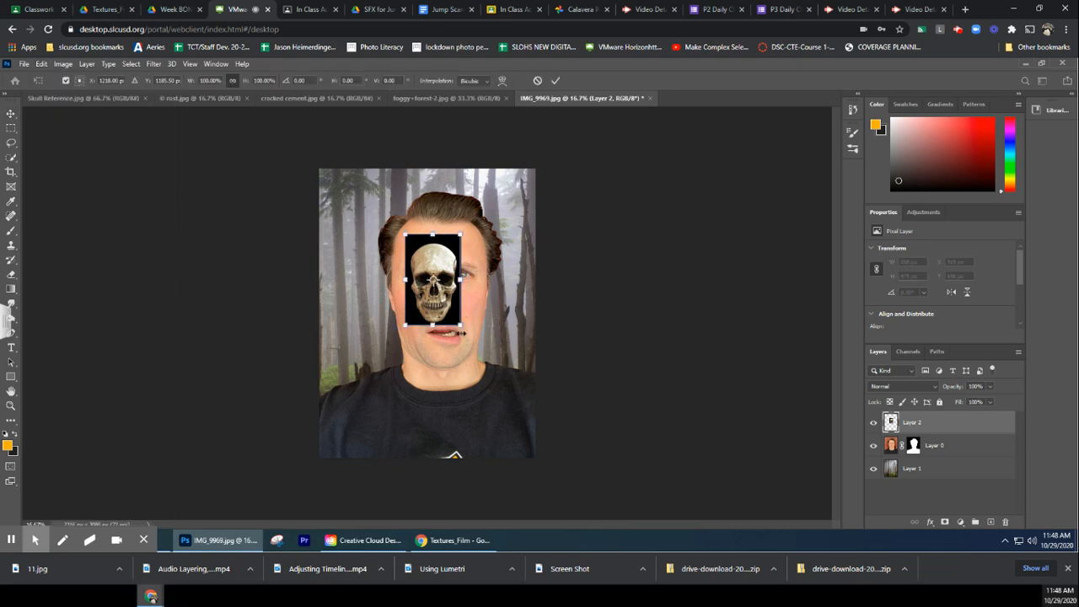
drag(462, 325, 555, 447)
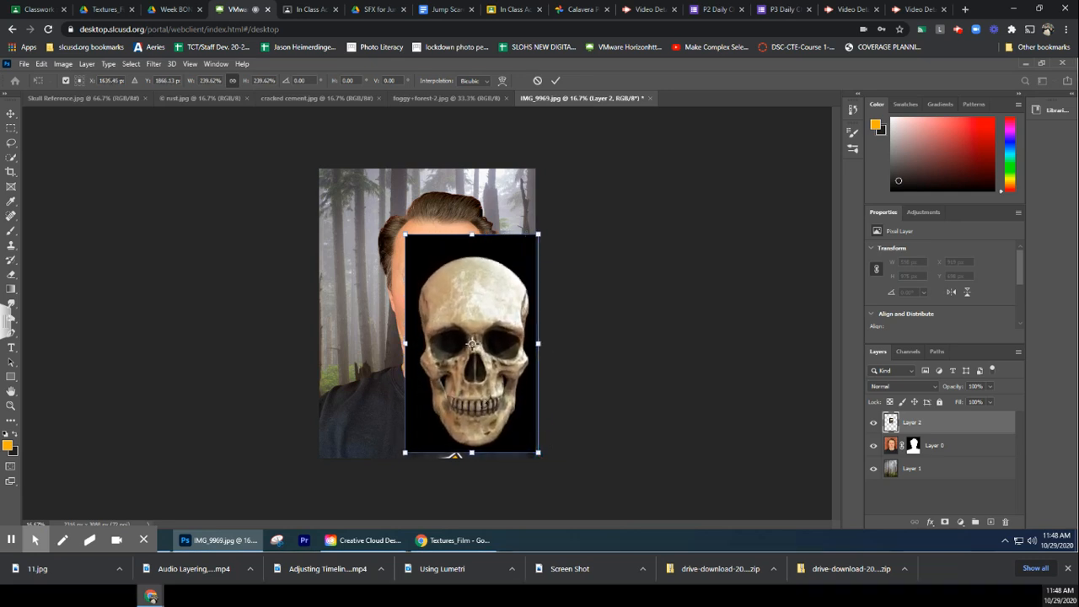
drag(472, 391, 435, 321)
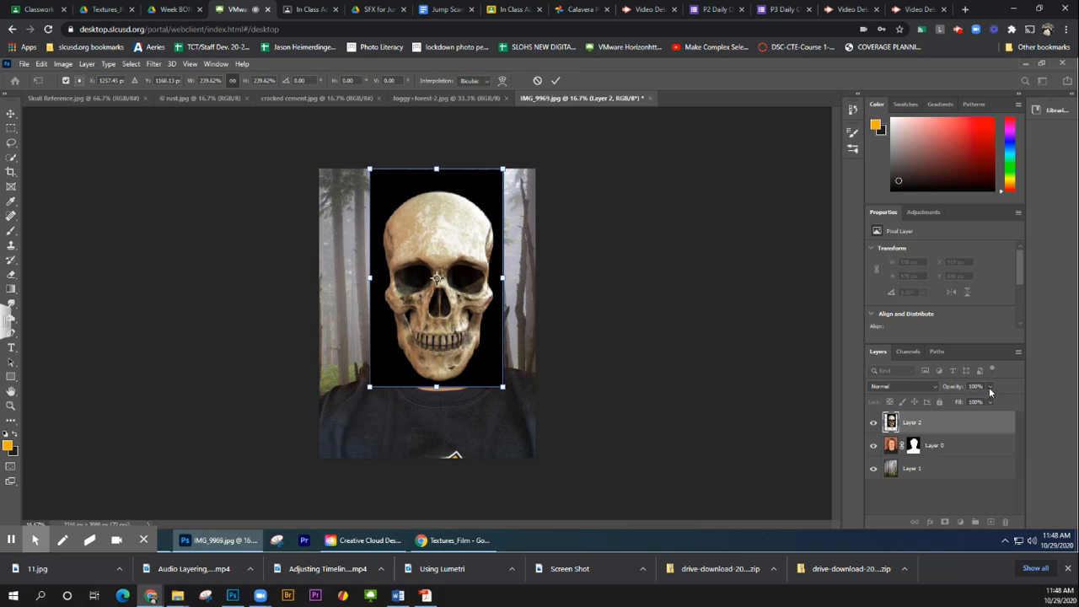
- Lower the skull layer's opacity to 45%, scale it to about 219%, align its features with the man's face, and commit the transform
drag(991, 391, 964, 403)
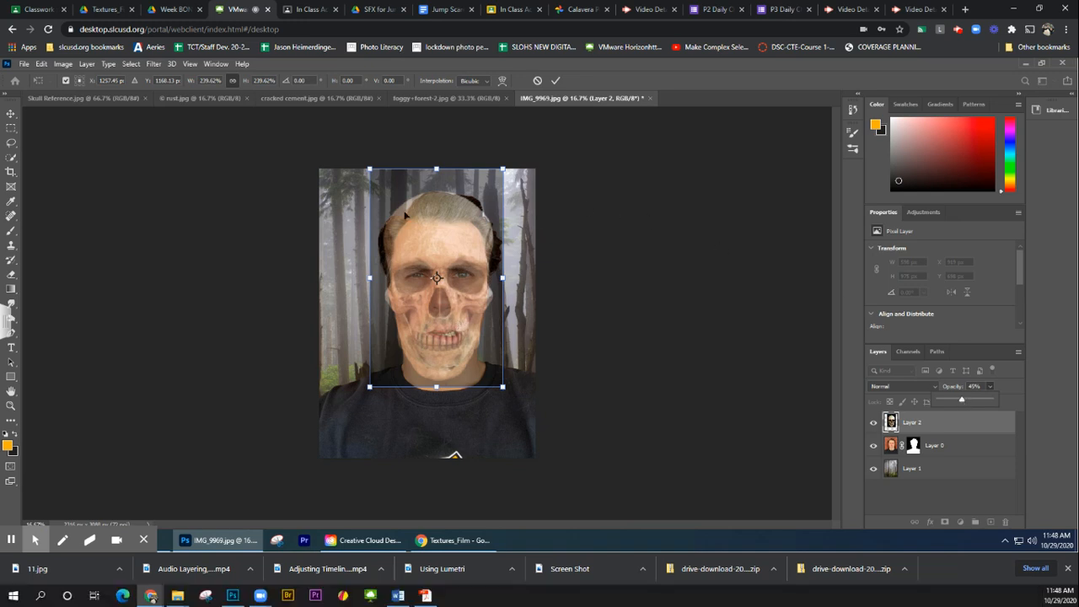
drag(367, 173, 380, 186)
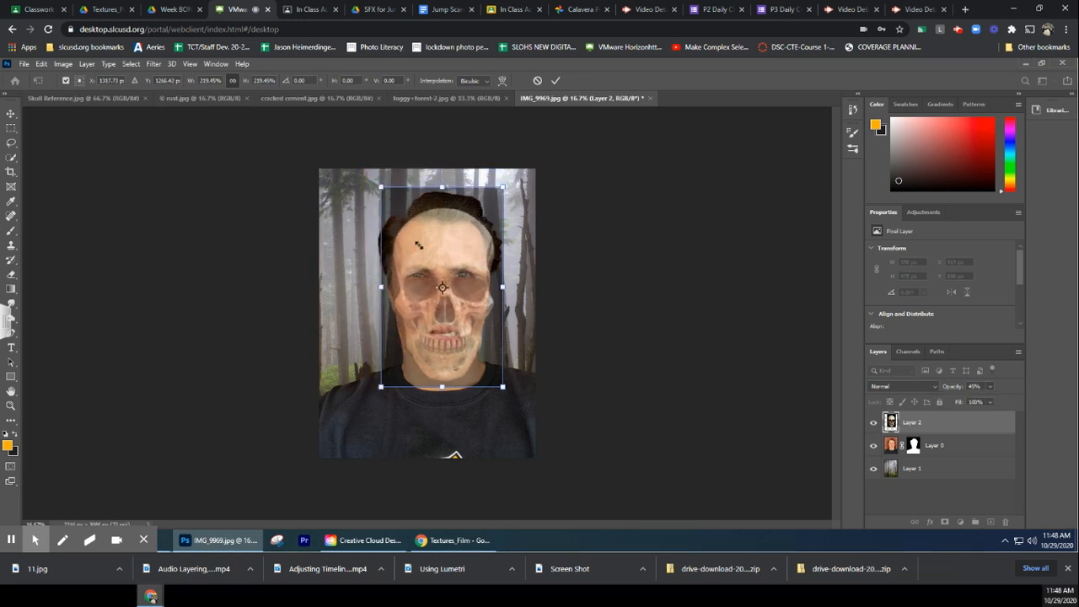
drag(462, 271, 458, 262)
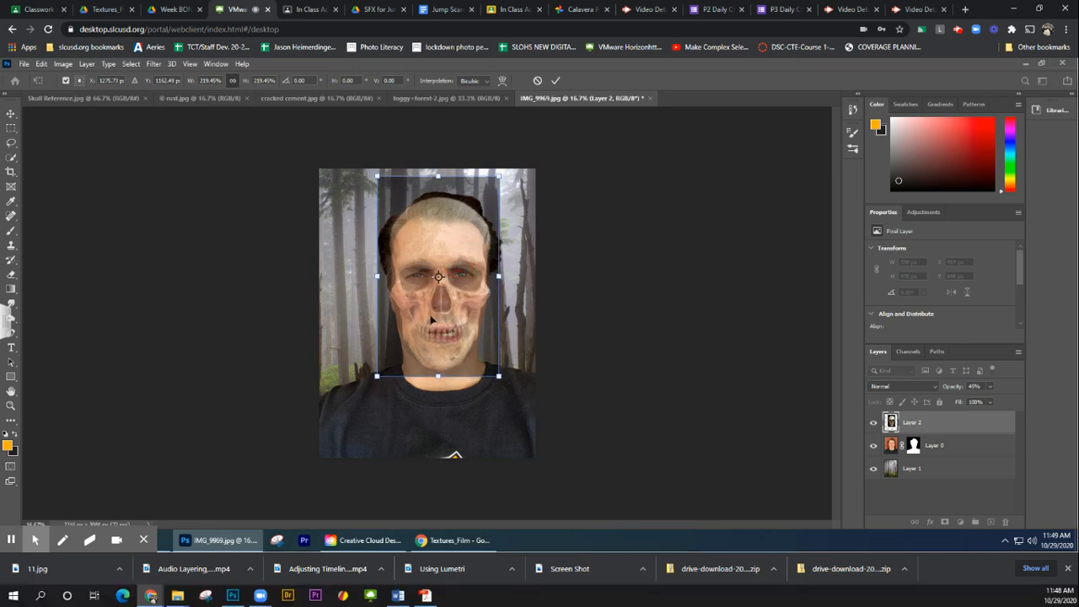
drag(428, 318, 428, 315)
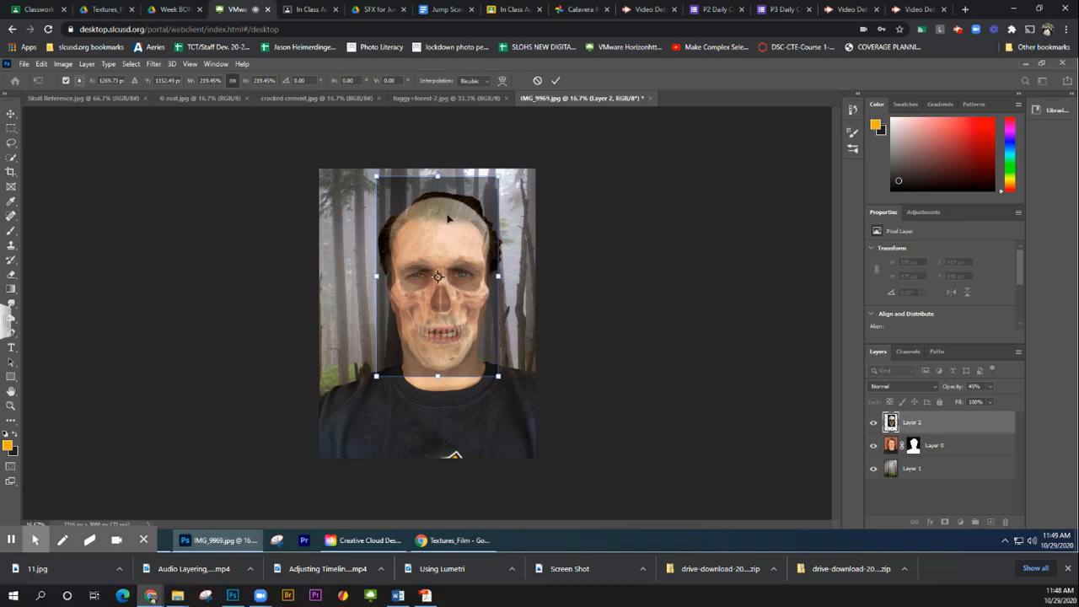
click(555, 81)
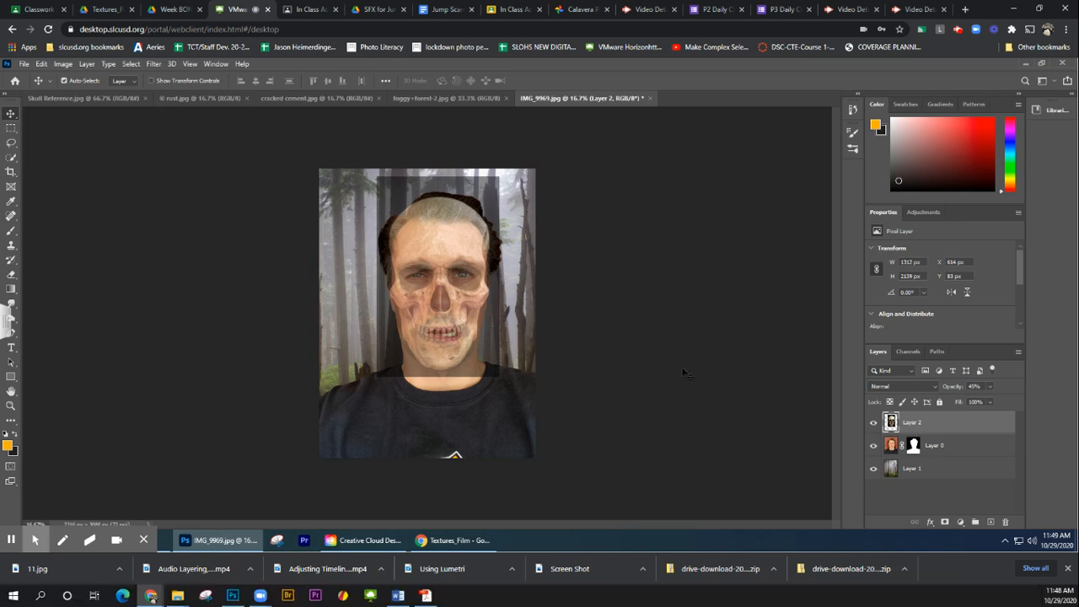
- Set the skull layer's opacity back to 100%
click(990, 386)
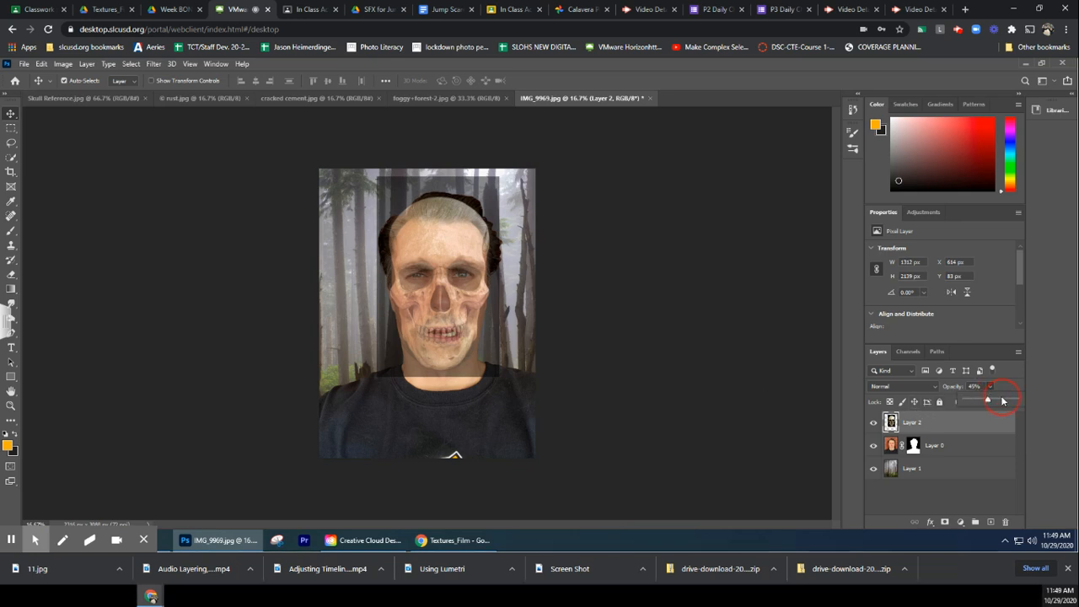
drag(993, 402, 1031, 401)
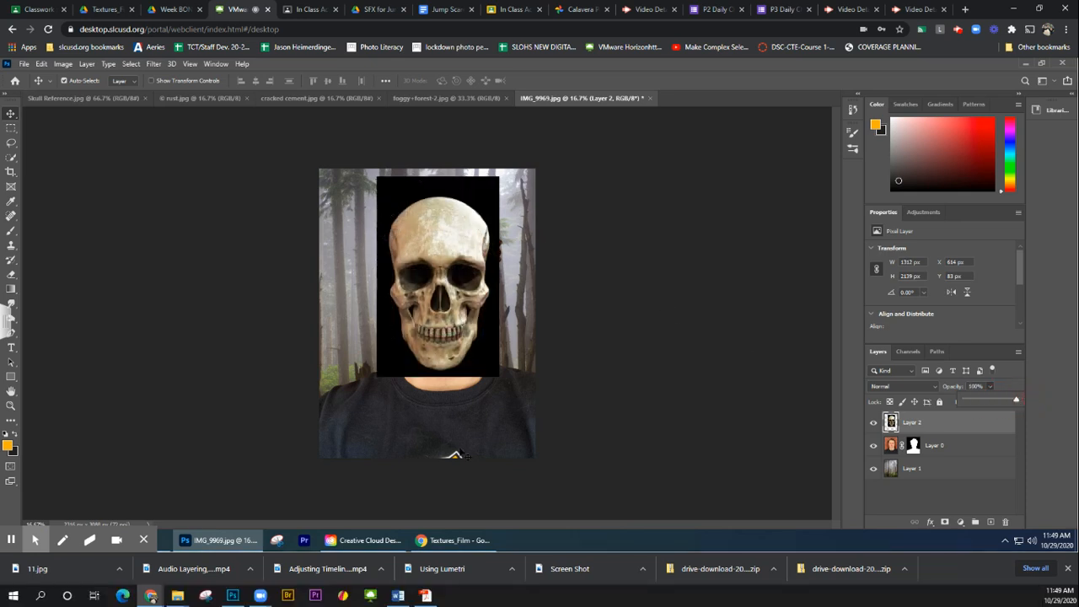
- Select the black background around the skull on Layer 2 with the Magic Wand, delete it, and deselect
click(915, 421)
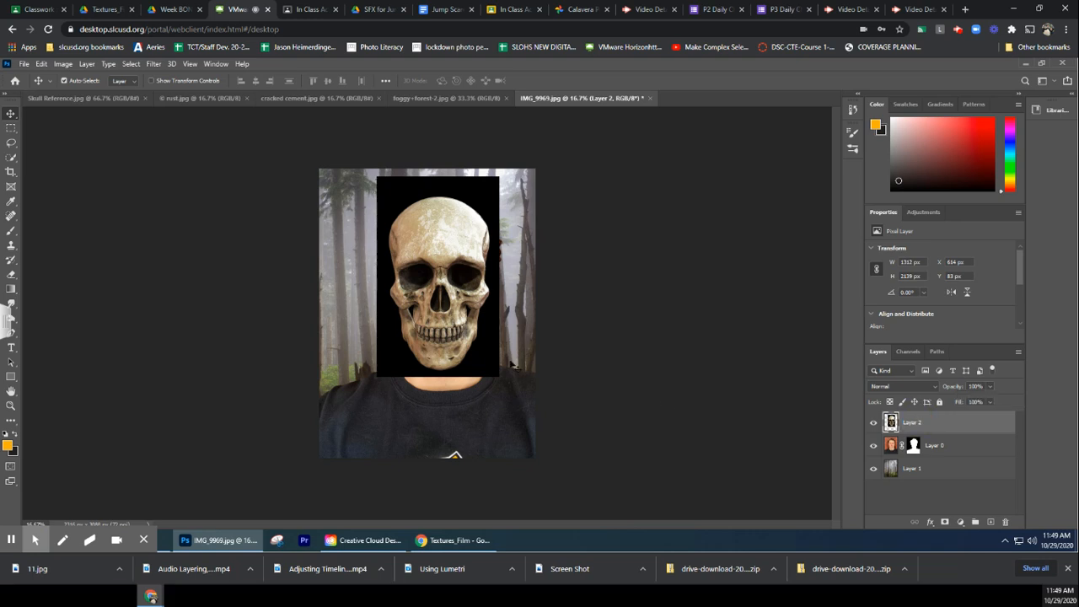
click(11, 159)
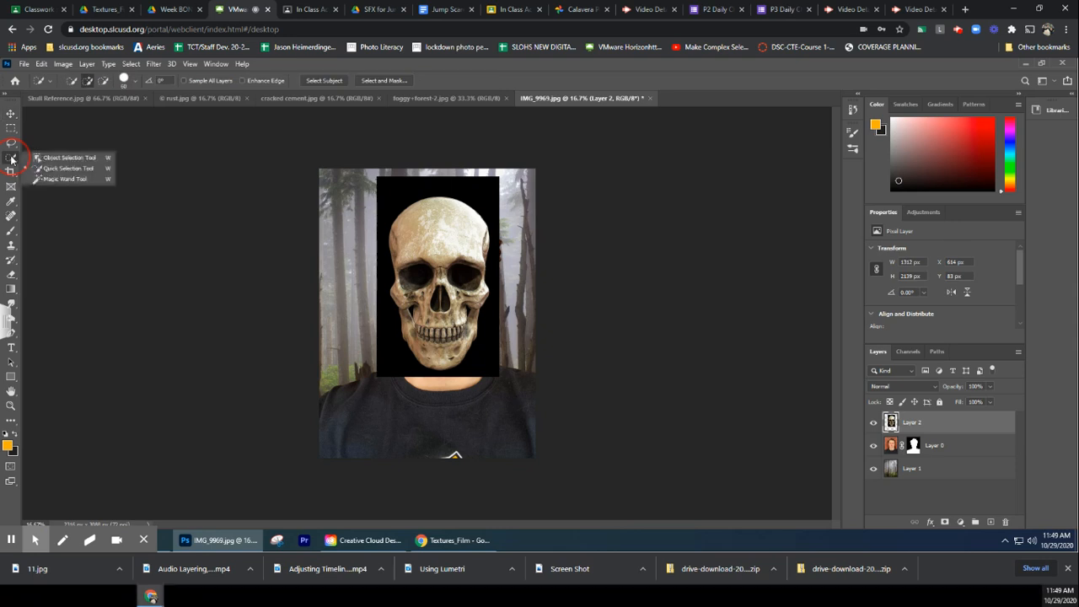
click(79, 179)
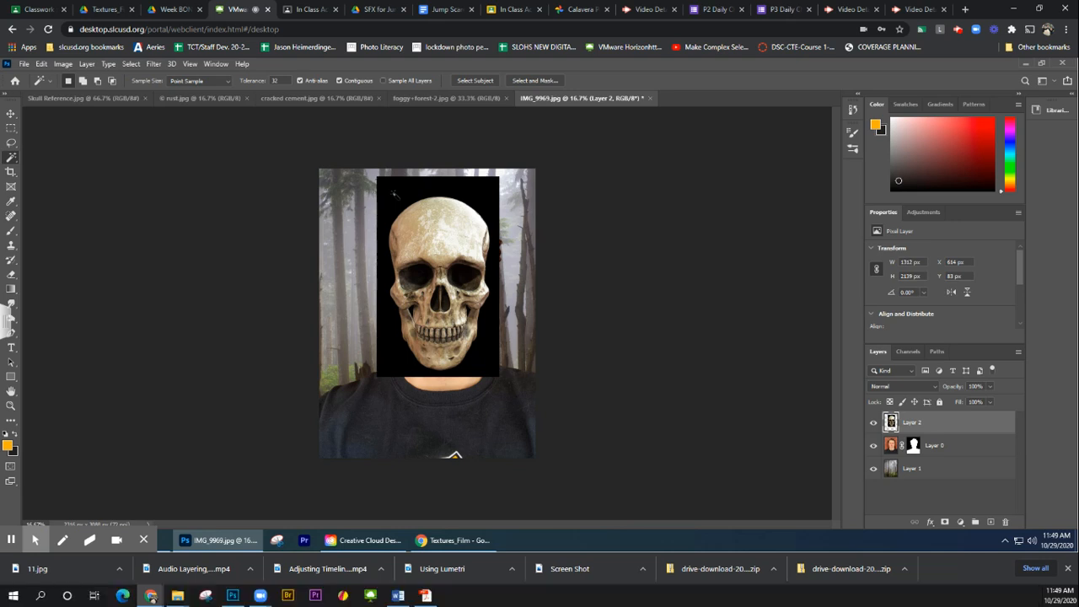
click(394, 193)
key(Delete)
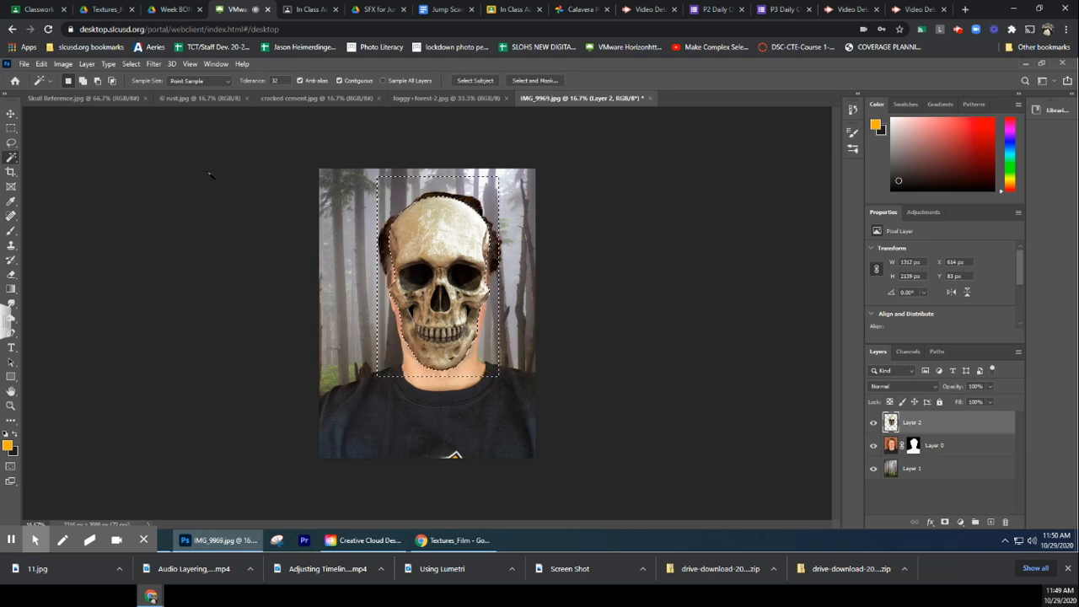
click(12, 127)
click(169, 189)
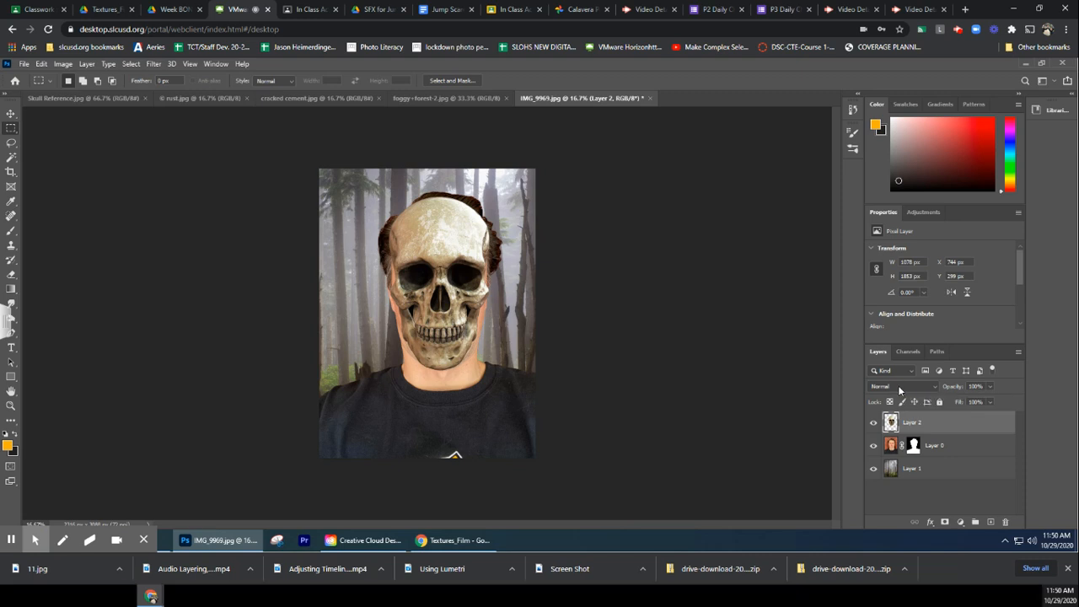
- Try the Darken and Multiply blend modes on the skull layer
click(898, 390)
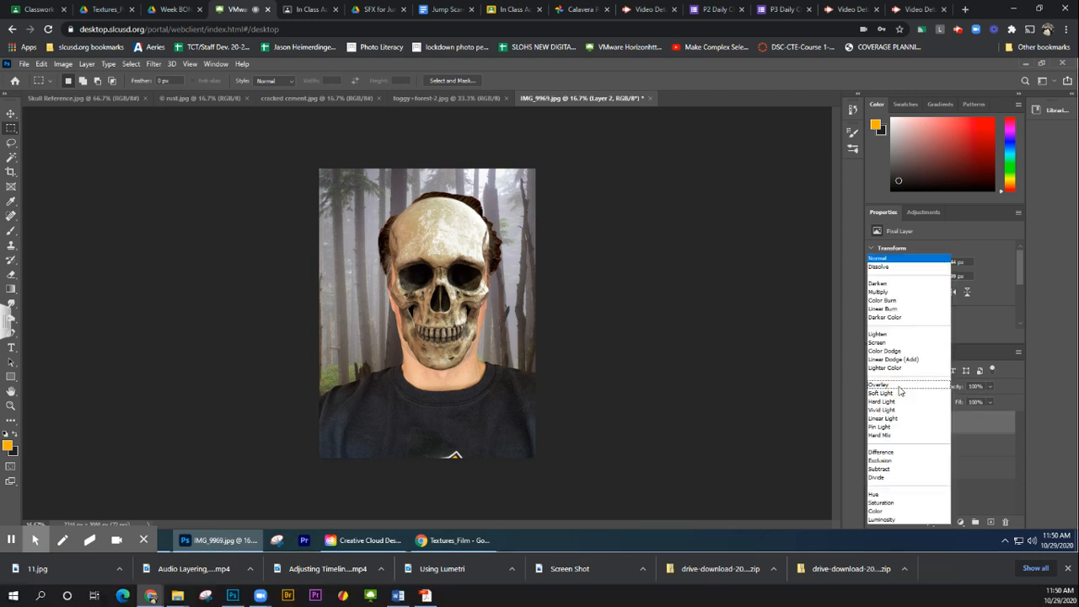
click(890, 285)
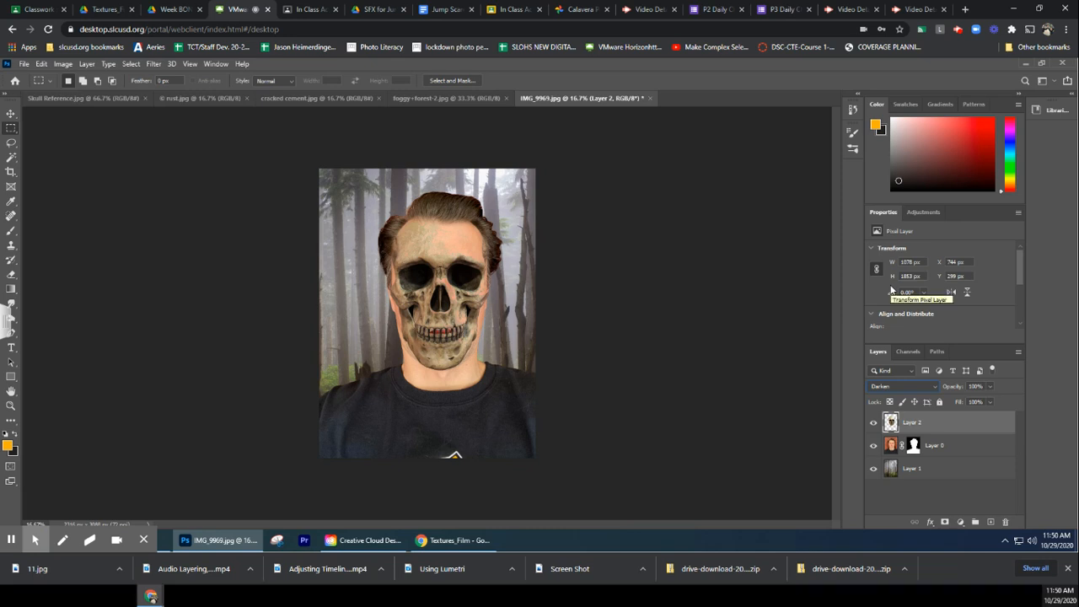
key(Down)
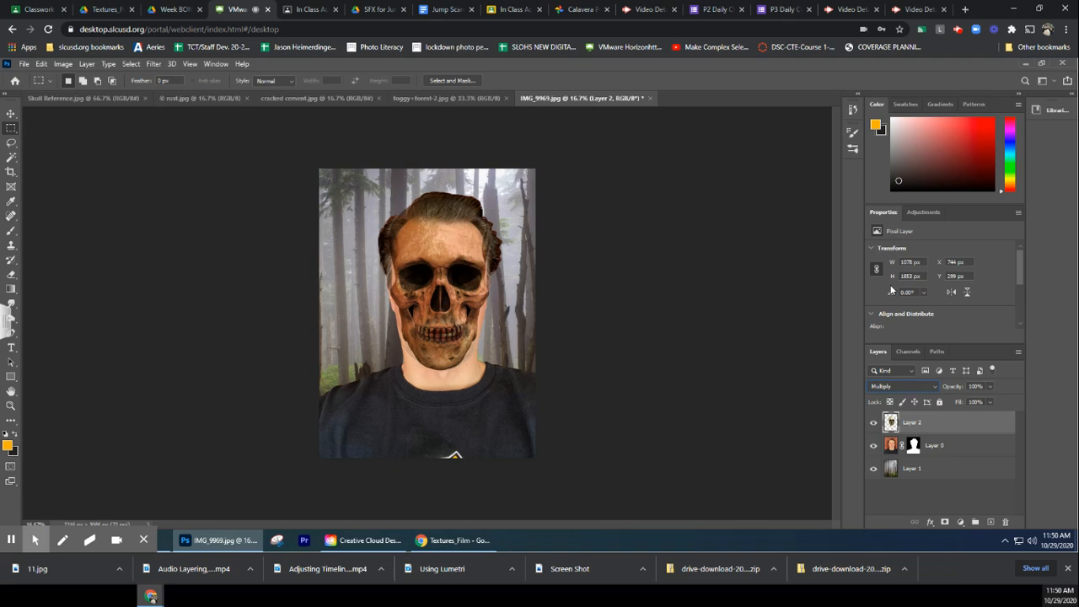
- Compare blend modes such as Overlay, Screen, Hard Light and Color Burn on the skull layer at close range, and settle on Darken
click(11, 406)
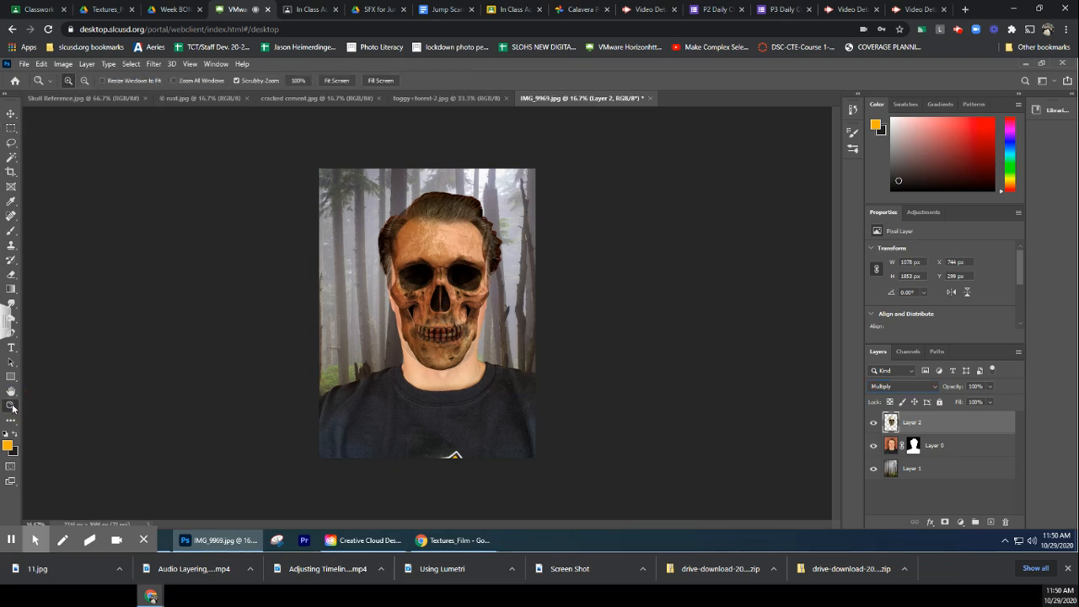
drag(352, 197, 597, 352)
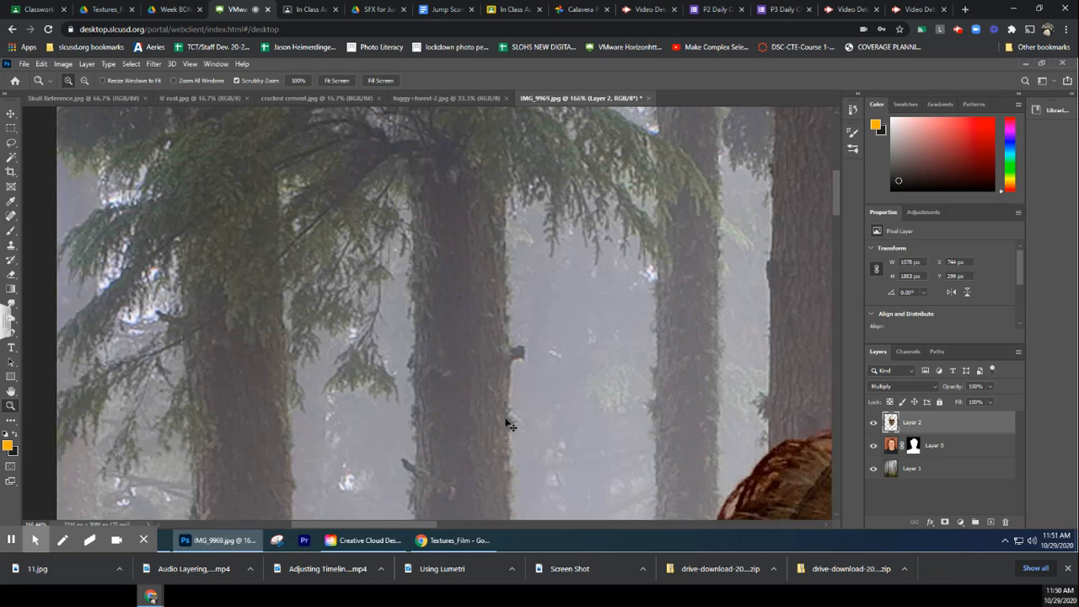
key(ctrl+minus)
key(ctrl+minus)
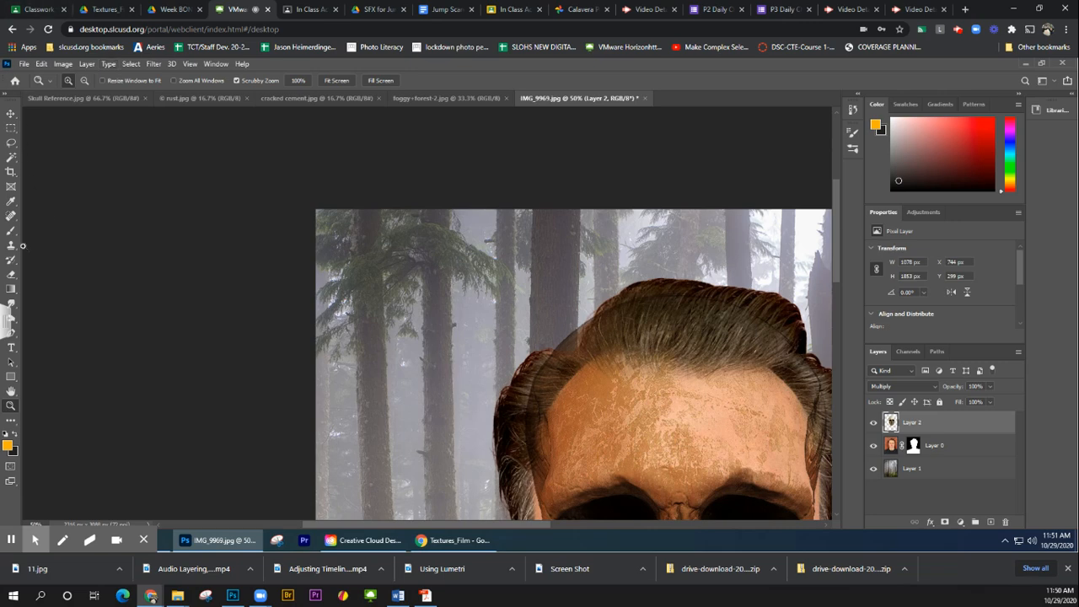
click(11, 392)
drag(511, 314, 383, 135)
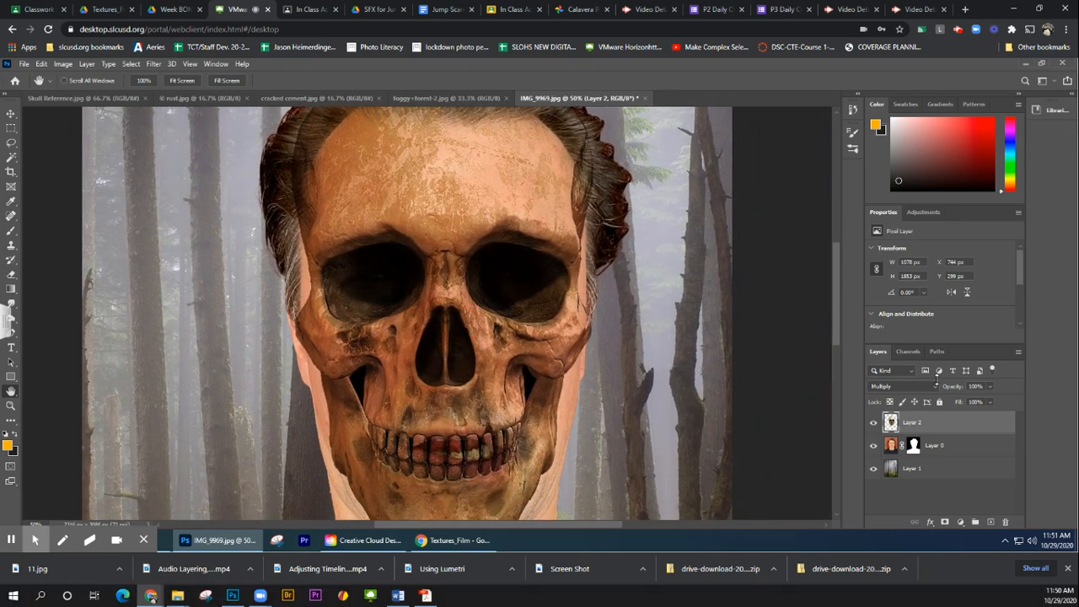
click(900, 389)
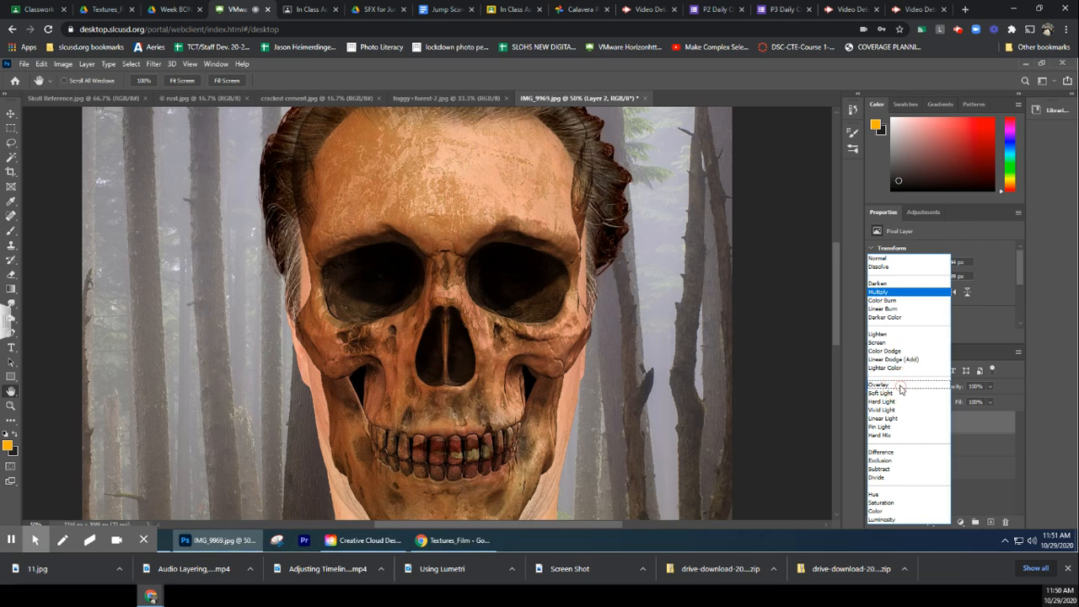
click(901, 387)
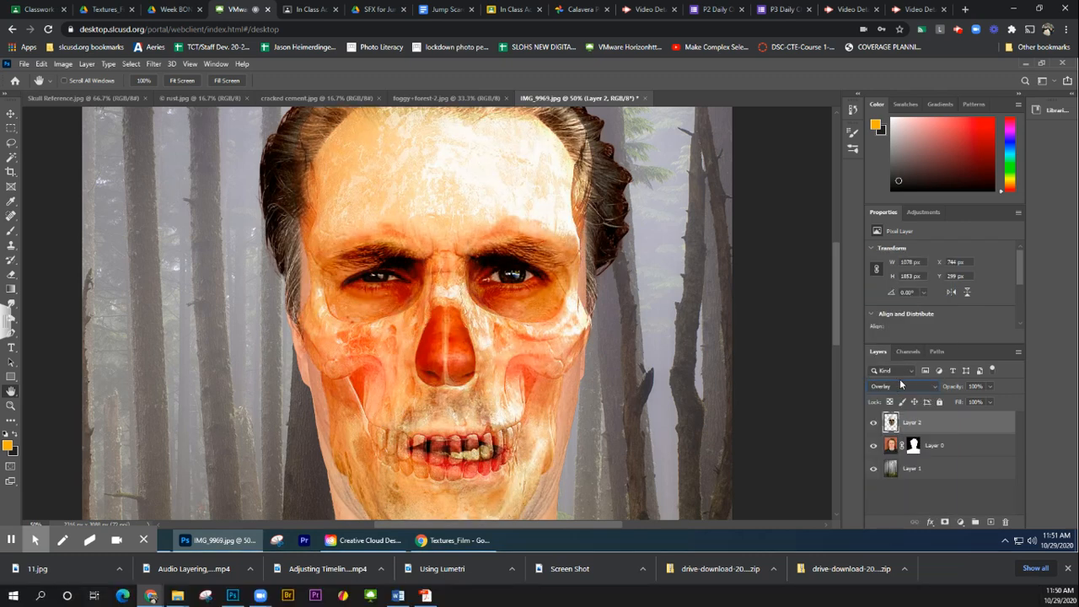
scroll(900, 385, up, 3)
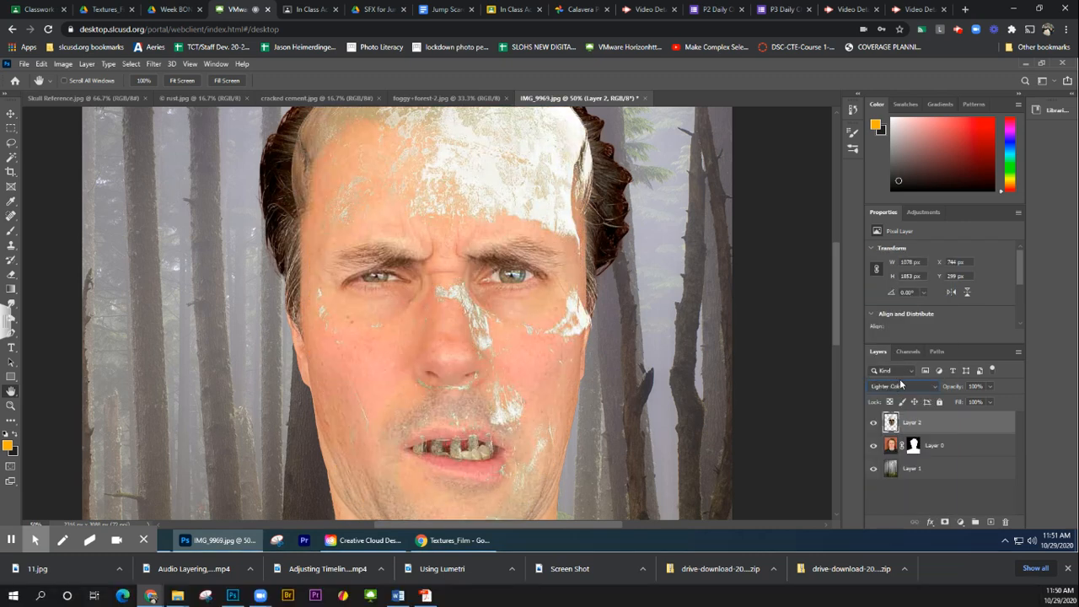
scroll(901, 385, up, 5)
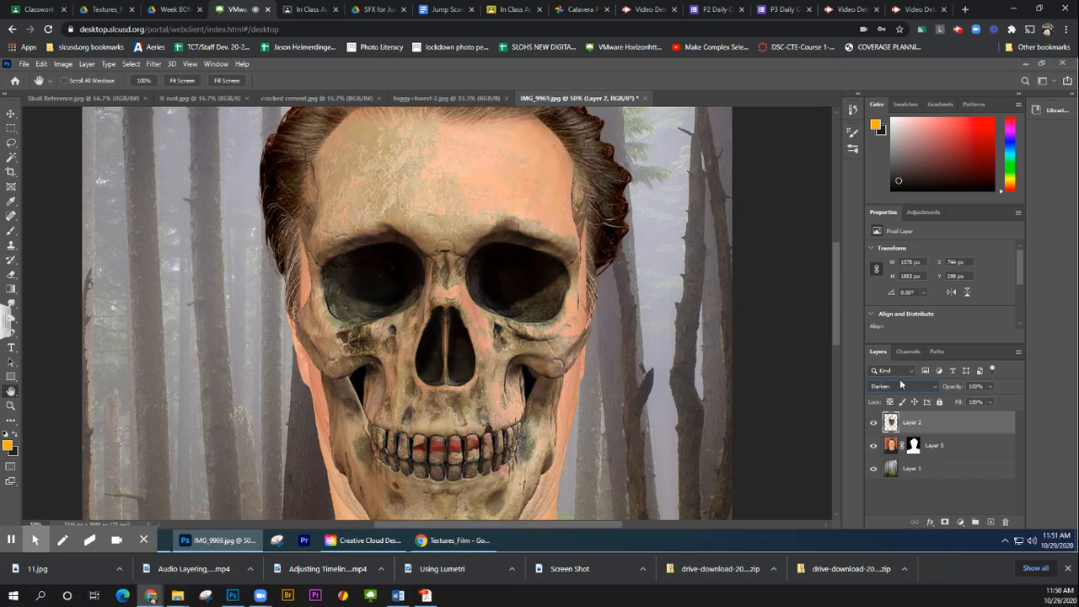
scroll(901, 385, up, 1)
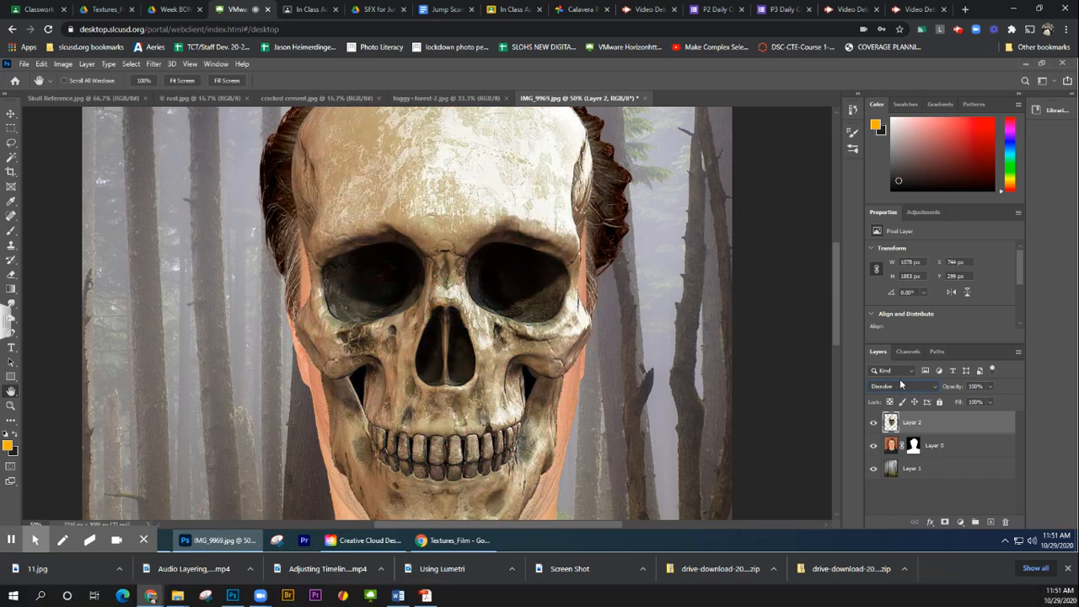
scroll(900, 386, down, 1)
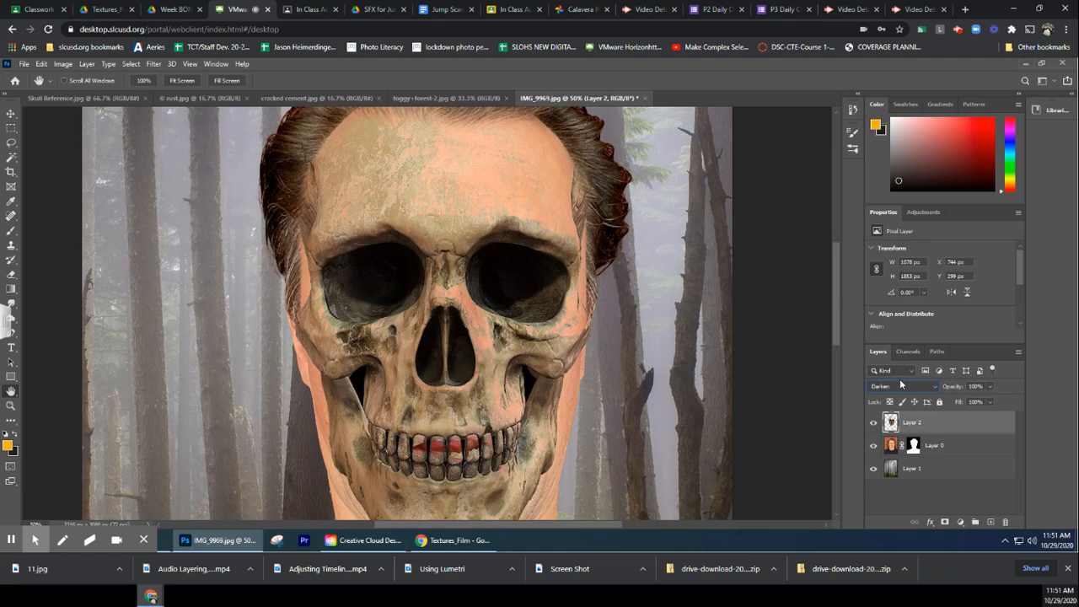
scroll(901, 386, down, 1)
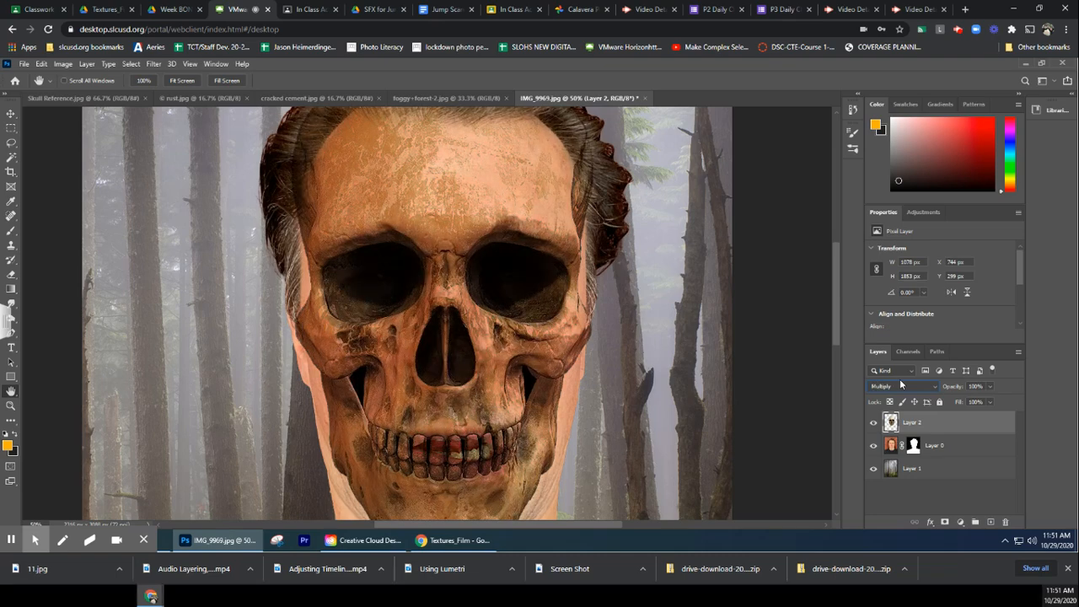
scroll(901, 385, down, 1)
scroll(900, 385, down, 1)
scroll(901, 386, down, 1)
scroll(901, 386, down, 2)
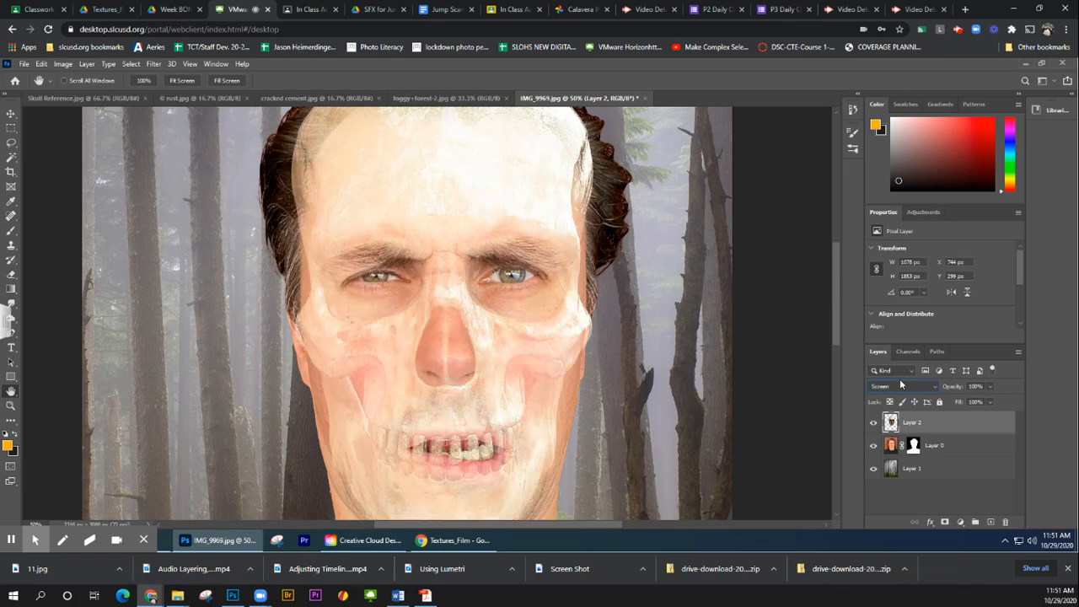
scroll(901, 385, down, 3)
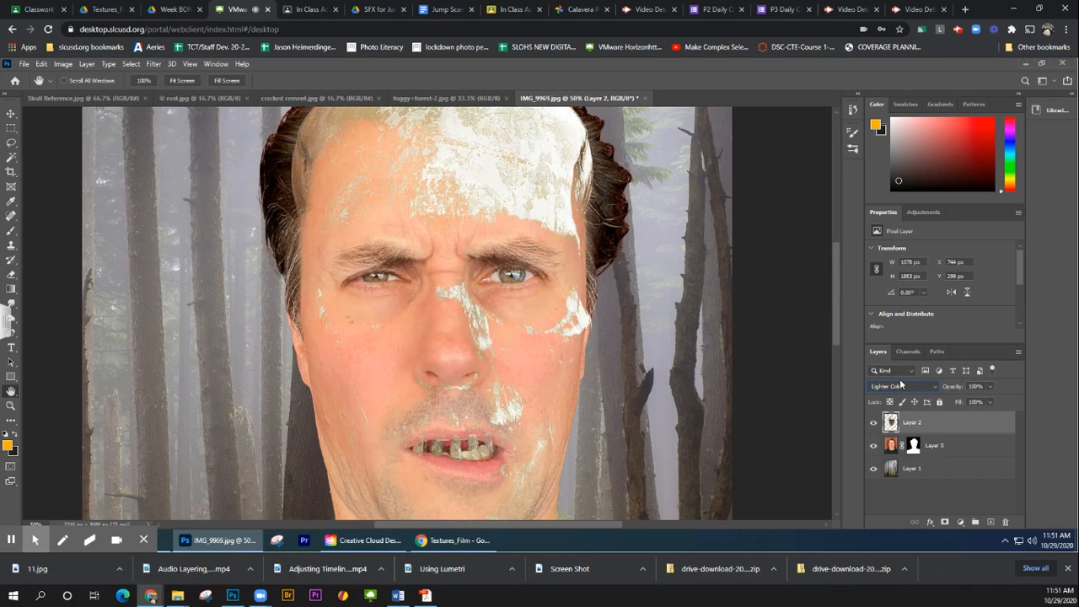
scroll(901, 386, down, 1)
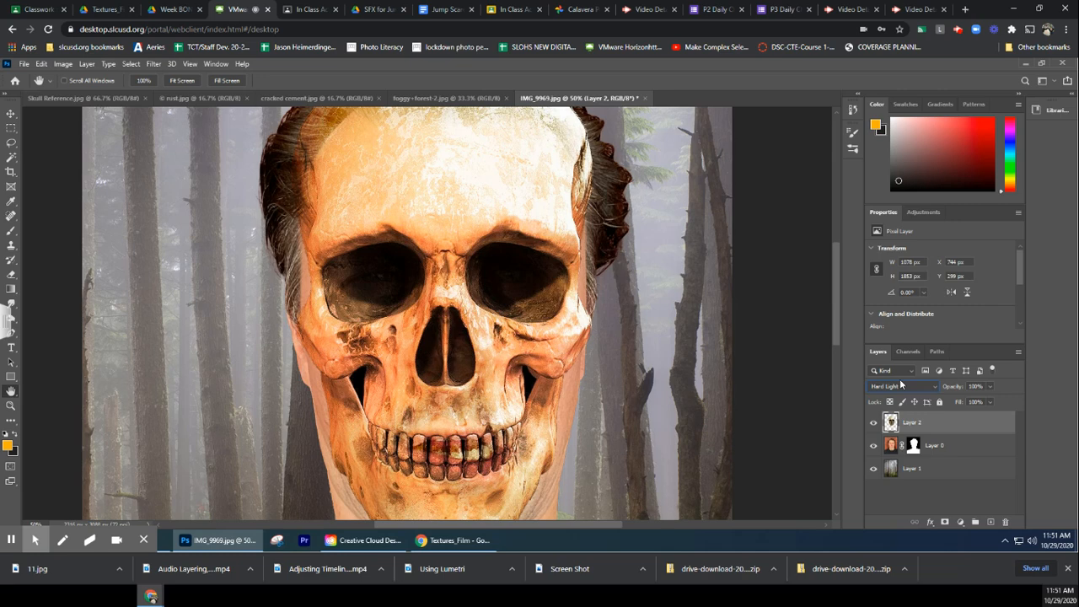
scroll(900, 385, up, 1)
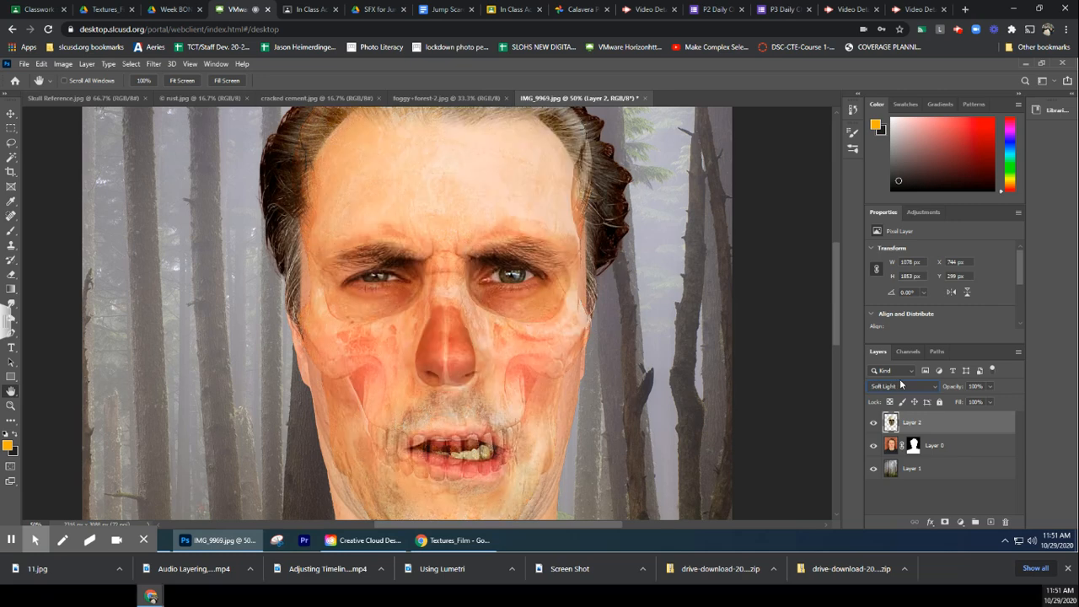
scroll(900, 385, up, 3)
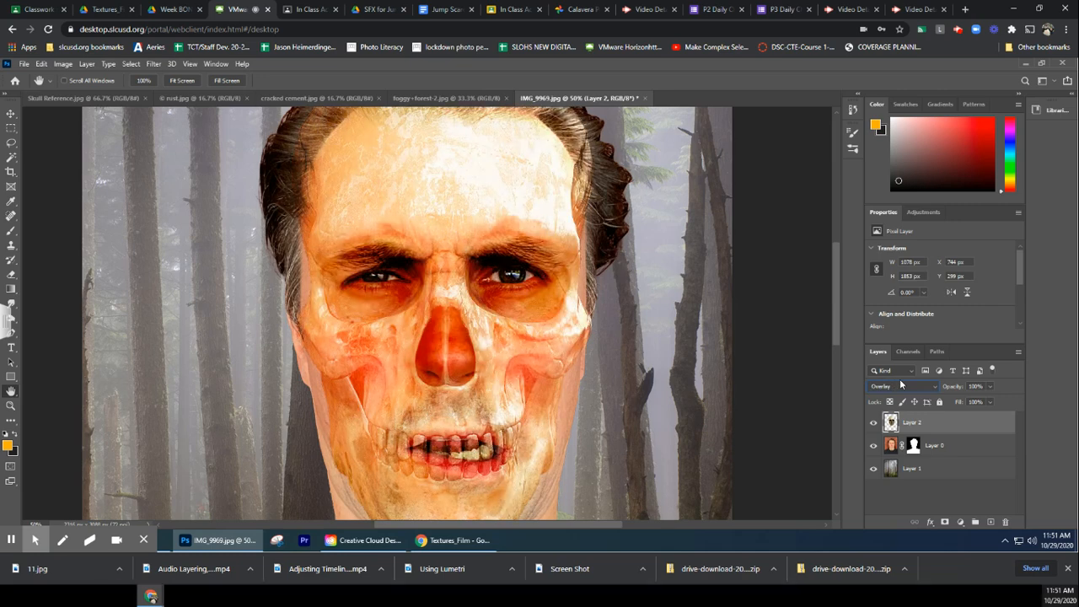
scroll(901, 386, up, 3)
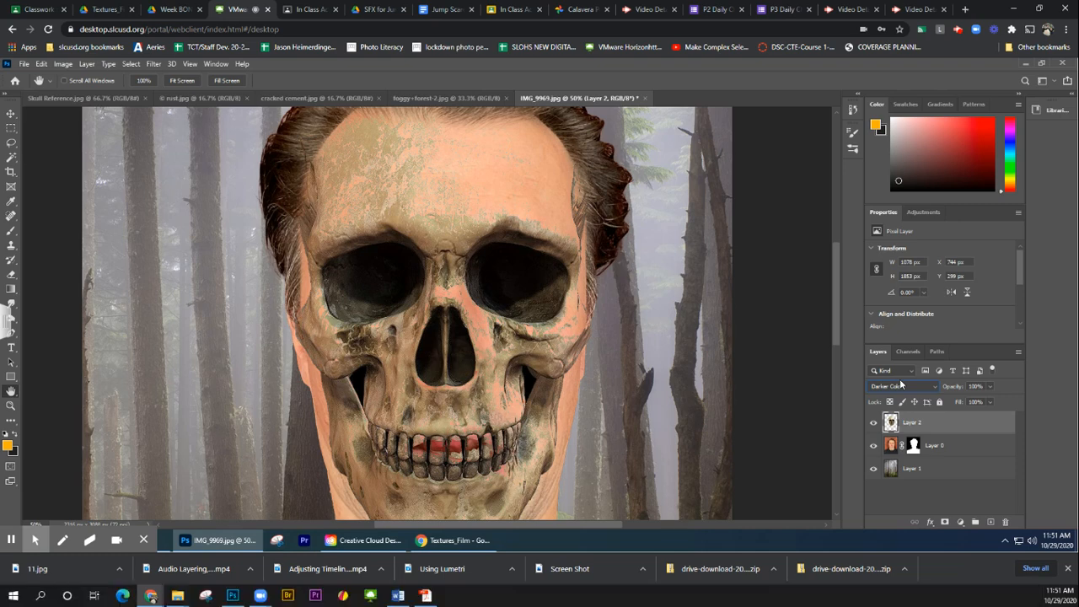
scroll(901, 385, up, 1)
scroll(900, 386, up, 1)
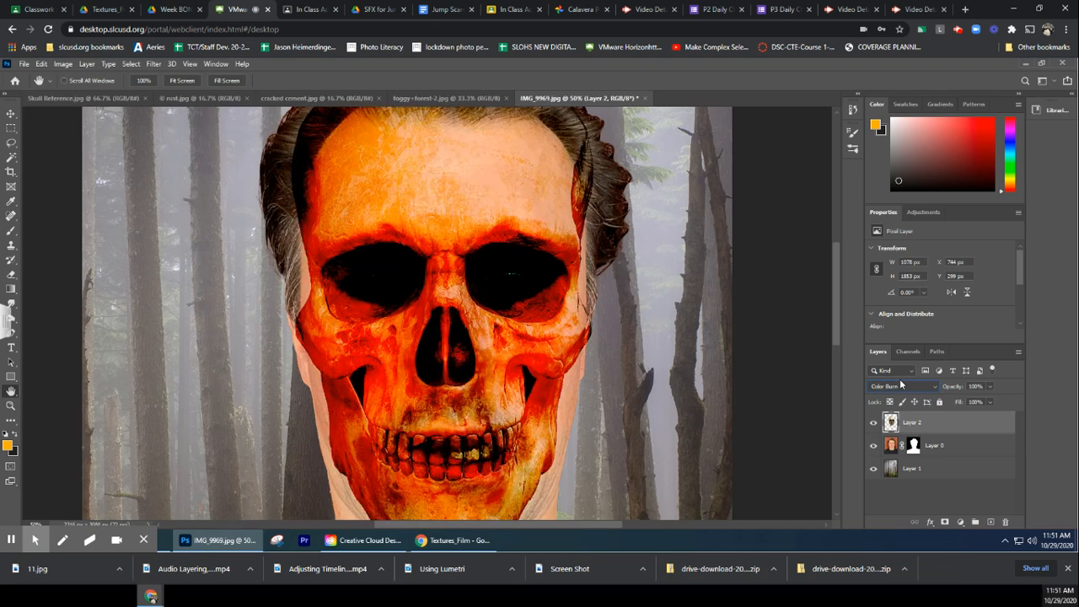
scroll(901, 385, up, 1)
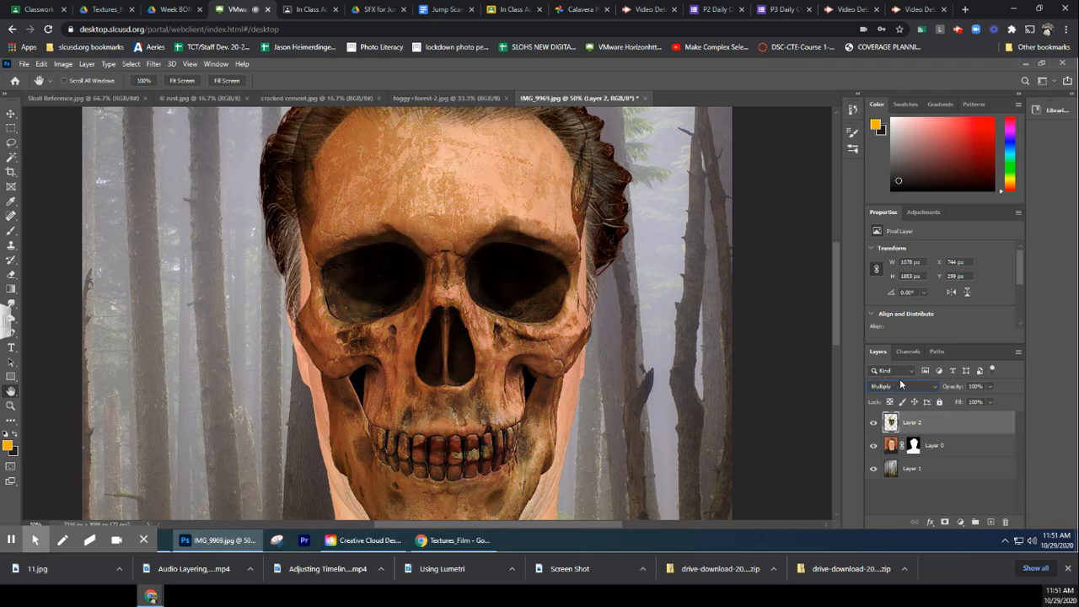
scroll(901, 385, up, 1)
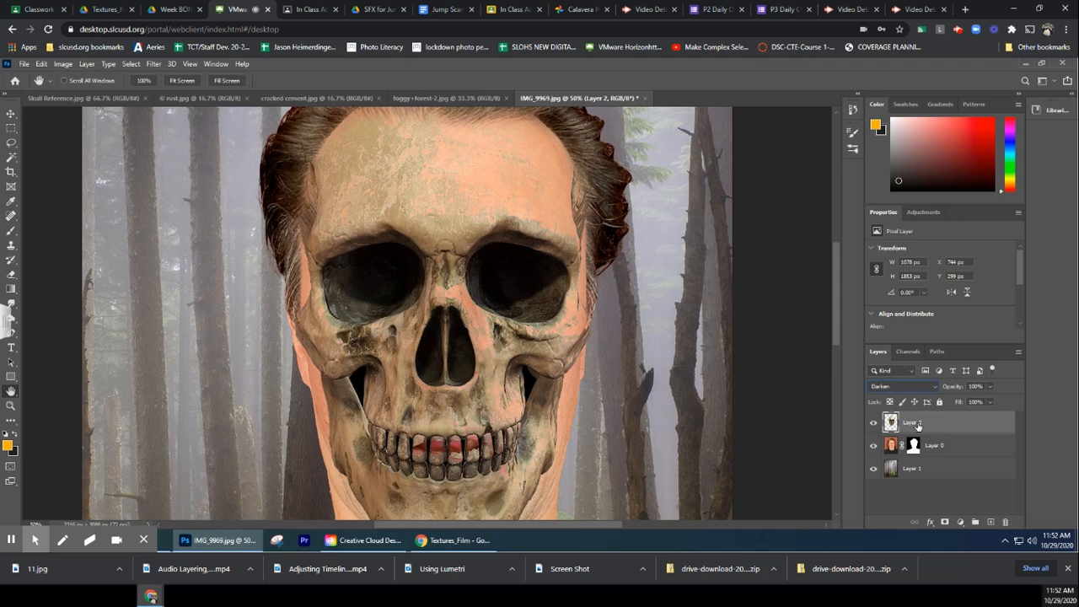
- Add a layer mask to the skull layer, Layer 2
click(945, 525)
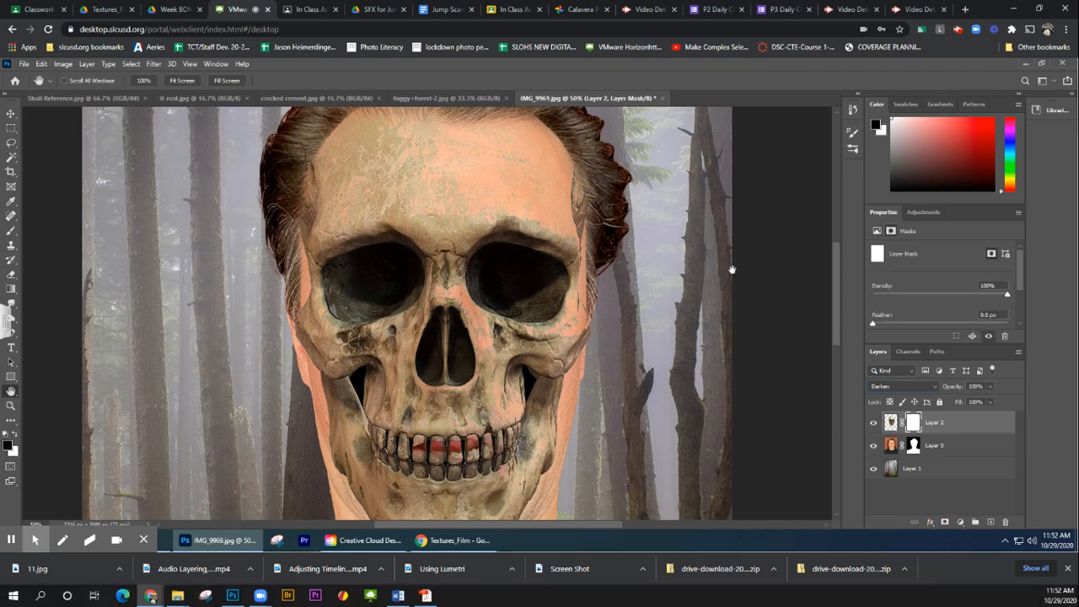
drag(732, 266, 732, 274)
scroll(732, 274, up, 3)
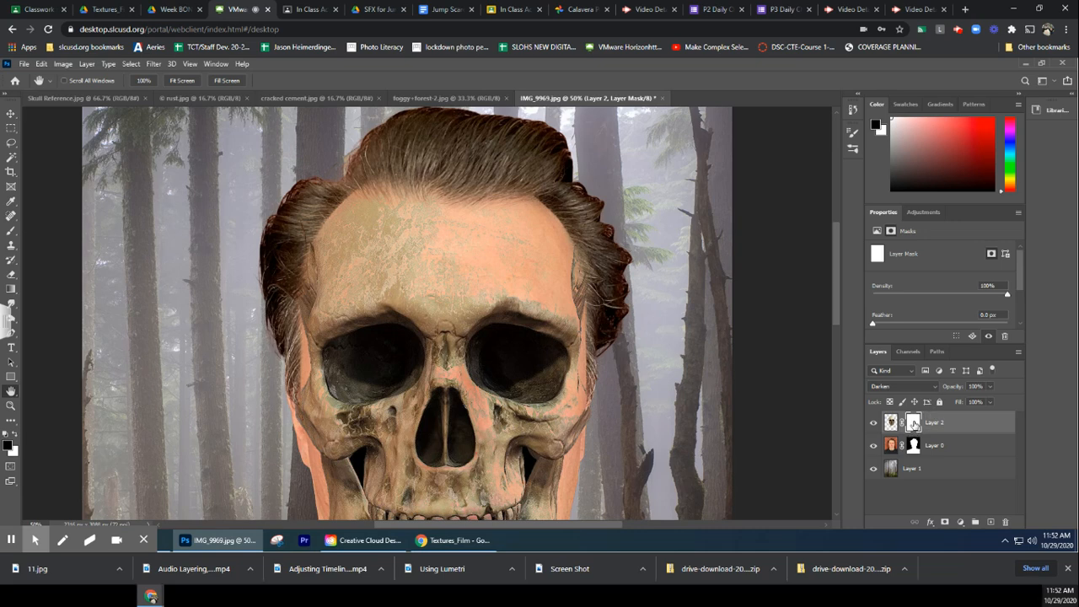
- Prepare the Brush tool for painting on the mask with black as the foreground color and the Soft Round brush preset
click(11, 231)
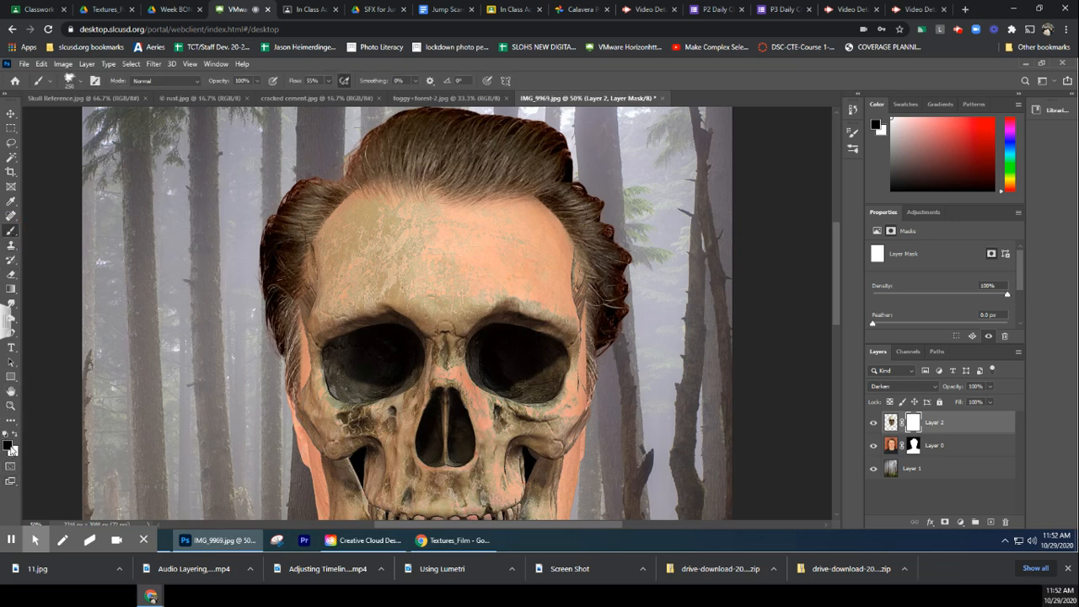
click(8, 446)
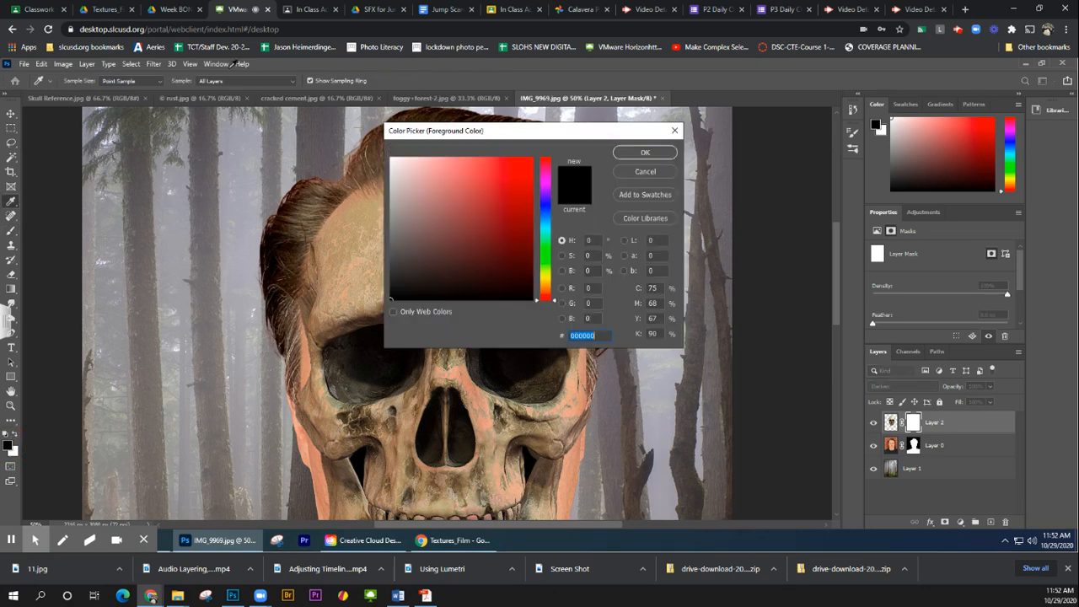
click(655, 153)
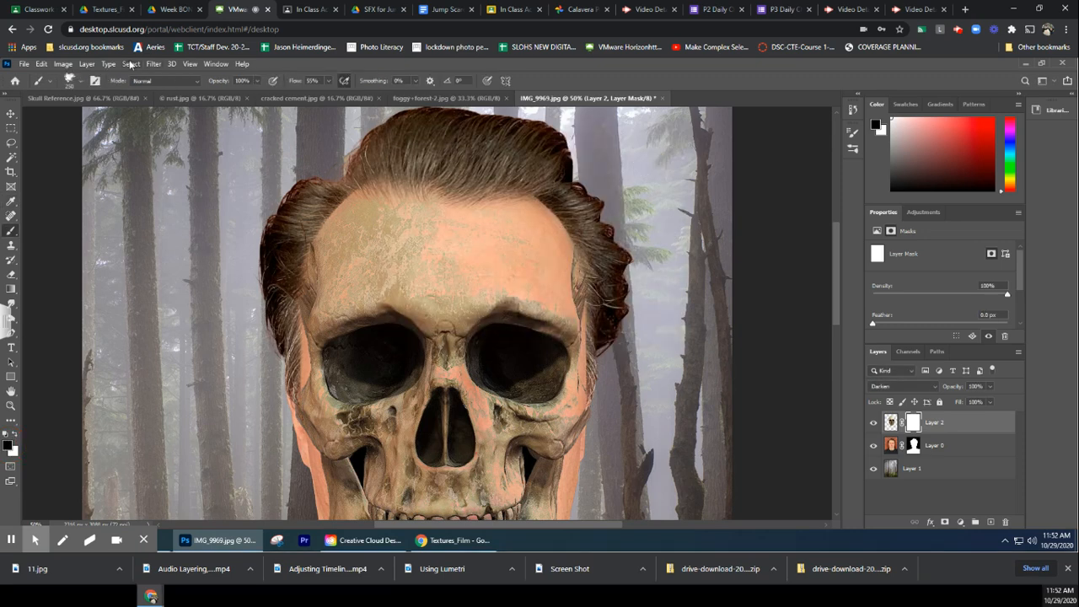
click(80, 78)
scroll(82, 199, up, 4)
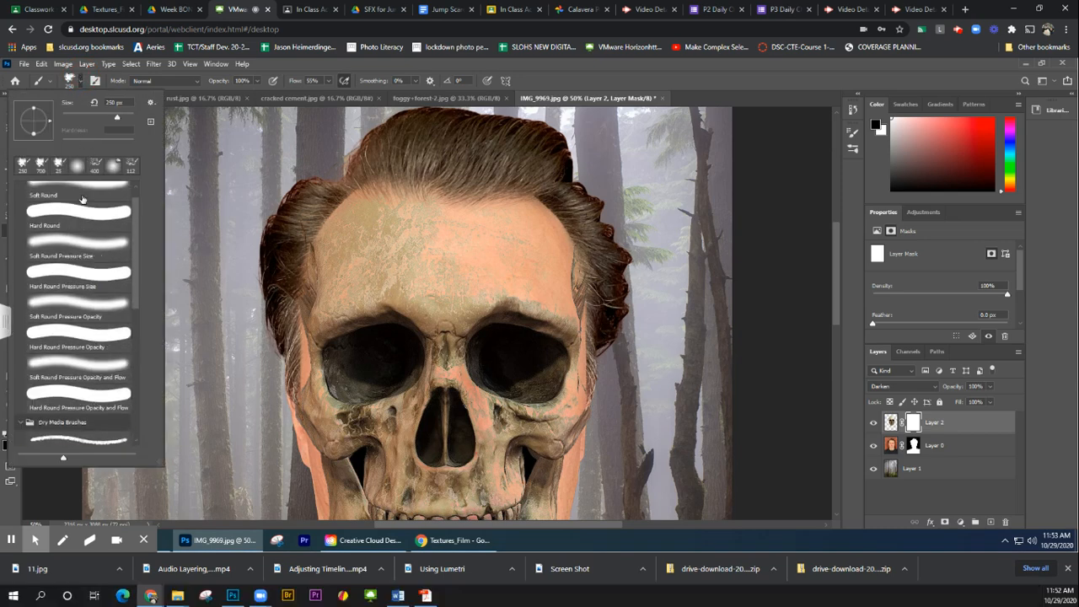
click(71, 211)
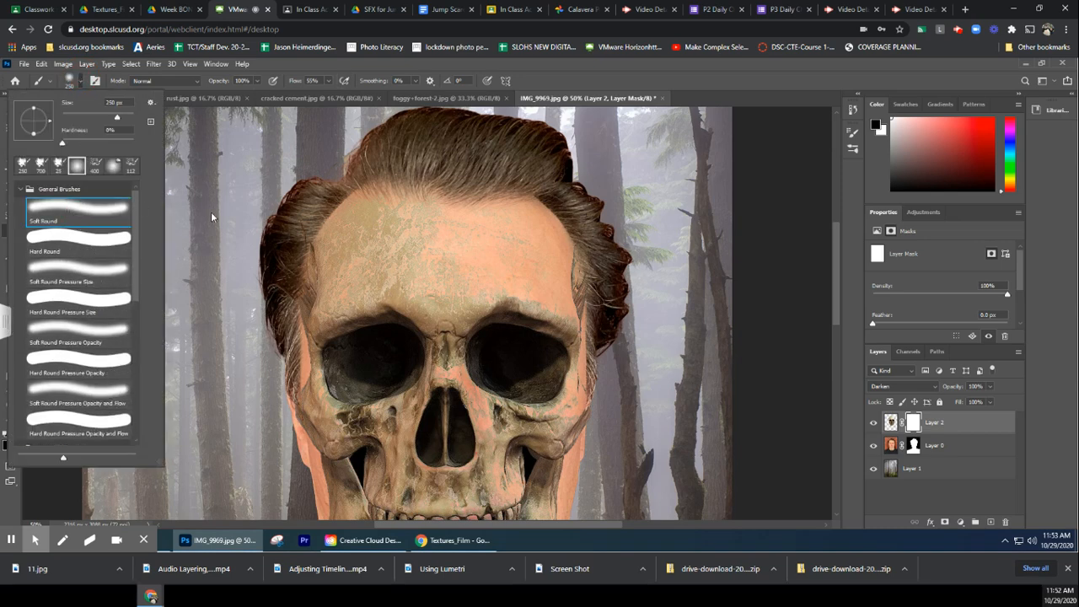
- Paint black on the skull layer's mask to reveal the right half of the face, the mouth and the lower jaw
click(511, 152)
drag(597, 304, 571, 242)
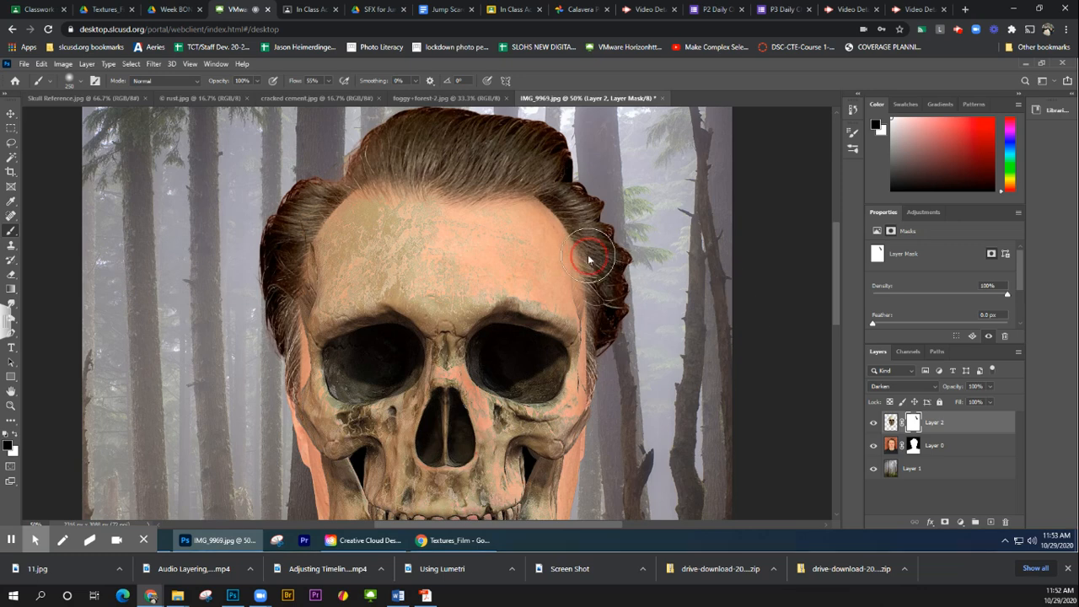
mouse_move(590, 277)
mouse_down()
mouse_move(564, 249)
mouse_move(595, 306)
mouse_move(522, 270)
mouse_move(533, 251)
mouse_move(576, 290)
mouse_move(572, 275)
mouse_move(505, 314)
mouse_move(559, 339)
mouse_move(573, 381)
mouse_move(568, 420)
mouse_move(544, 417)
mouse_move(493, 377)
mouse_move(501, 326)
mouse_move(516, 318)
mouse_move(491, 344)
mouse_move(505, 384)
mouse_move(504, 360)
mouse_move(554, 401)
mouse_move(596, 404)
mouse_move(594, 384)
mouse_move(562, 369)
mouse_move(548, 346)
mouse_move(533, 376)
mouse_move(488, 367)
mouse_move(484, 303)
mouse_move(443, 273)
mouse_move(433, 216)
mouse_move(452, 190)
mouse_move(485, 190)
mouse_move(559, 308)
mouse_move(566, 372)
mouse_up()
scroll(563, 369, down, 5)
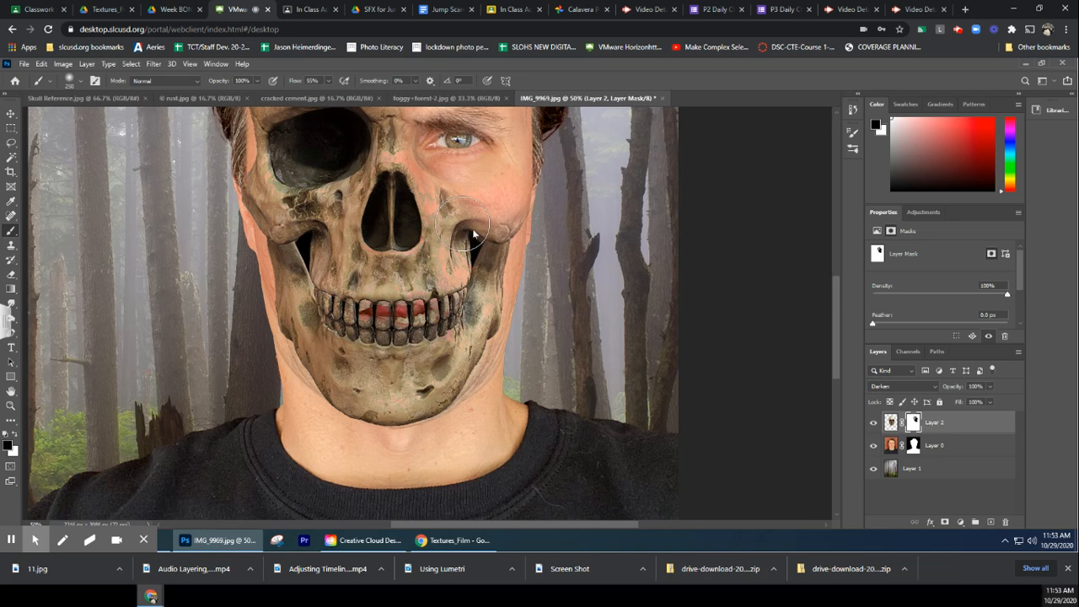
mouse_move(476, 237)
mouse_down()
mouse_move(498, 288)
mouse_move(446, 195)
mouse_move(494, 270)
mouse_move(491, 335)
mouse_move(496, 317)
mouse_move(473, 372)
mouse_move(462, 377)
mouse_move(456, 362)
mouse_move(451, 311)
mouse_move(393, 301)
mouse_move(425, 311)
mouse_move(452, 298)
mouse_move(456, 257)
mouse_move(464, 326)
mouse_move(414, 362)
mouse_move(400, 327)
mouse_move(422, 321)
mouse_move(402, 331)
mouse_move(354, 317)
mouse_move(413, 330)
mouse_move(445, 431)
mouse_move(472, 410)
mouse_move(470, 356)
mouse_move(435, 392)
mouse_move(397, 403)
mouse_move(442, 336)
mouse_move(455, 278)
mouse_move(452, 377)
mouse_move(395, 425)
mouse_move(303, 395)
mouse_move(245, 240)
mouse_up()
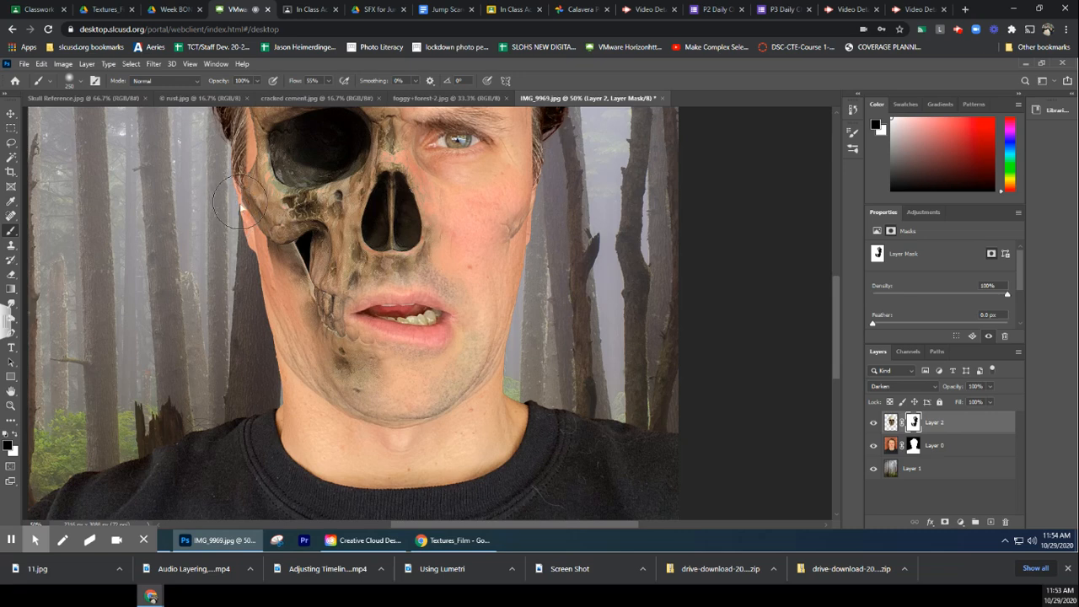
- Roughen the skull's outer edge along the left cheek and temple by painting on the mask with the KYLE Bonus Chunky Charcoal brush
scroll(238, 210, up, 3)
scroll(169, 151, up, 3)
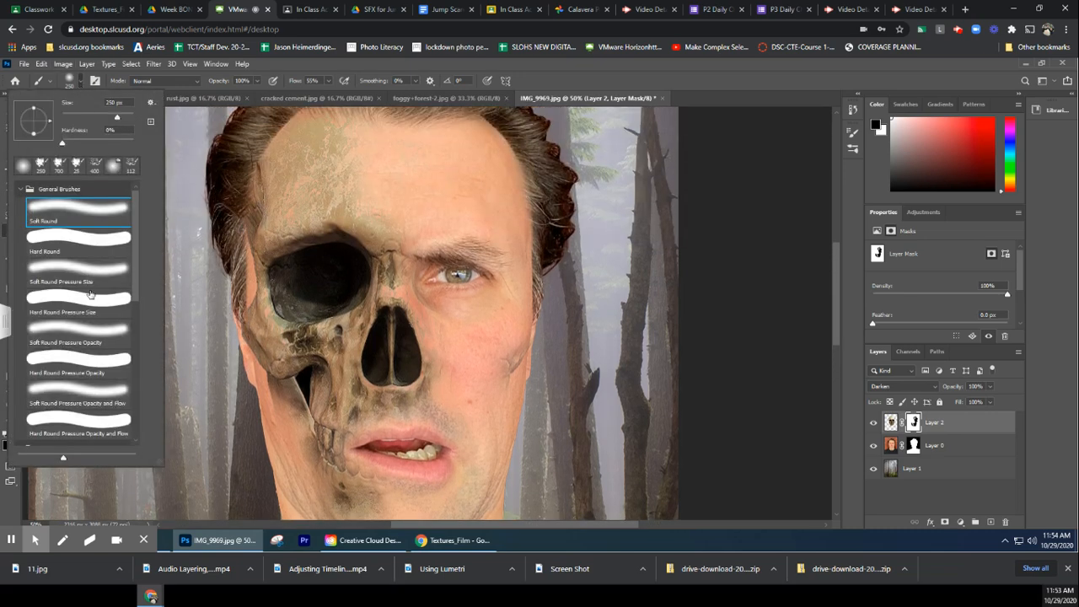
scroll(89, 301, down, 5)
scroll(89, 301, down, 2)
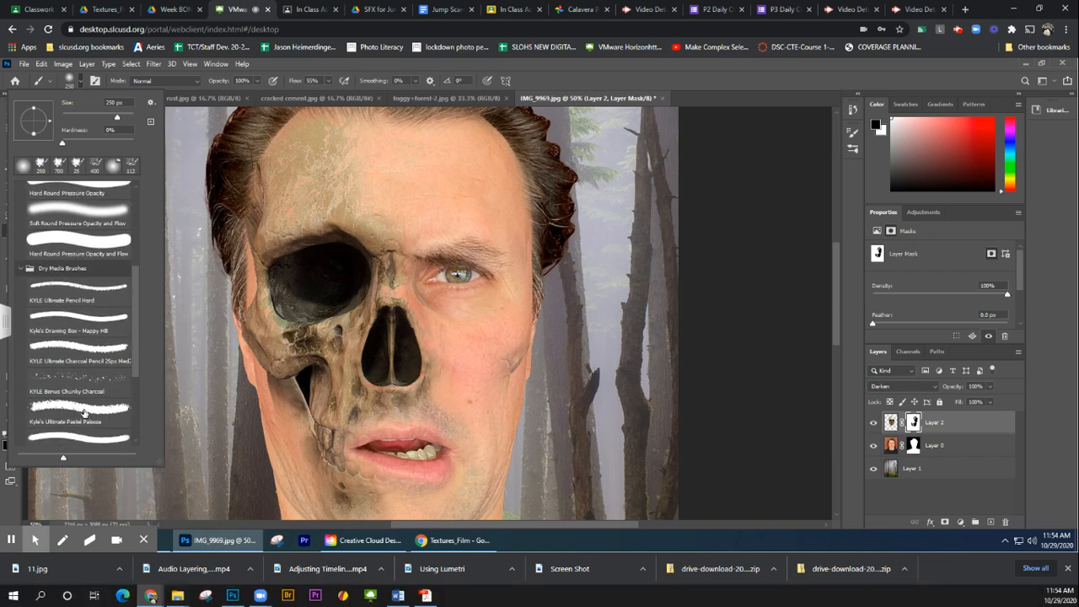
click(76, 380)
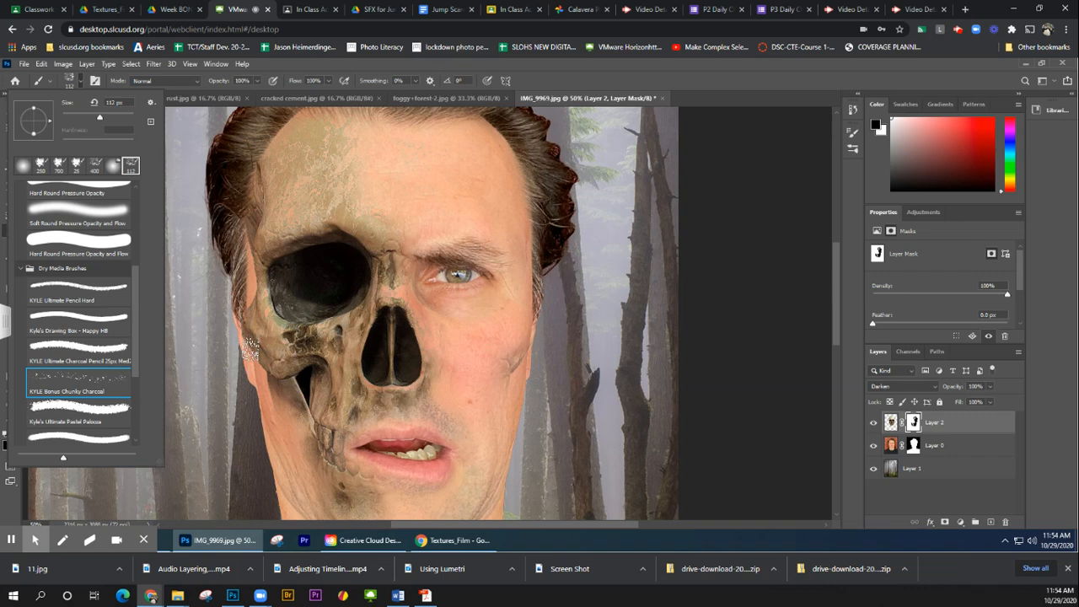
mouse_move(260, 344)
mouse_down()
mouse_move(242, 302)
mouse_move(264, 369)
mouse_move(291, 387)
mouse_move(269, 392)
mouse_move(290, 405)
mouse_move(298, 435)
mouse_move(292, 387)
mouse_move(303, 377)
mouse_move(311, 430)
mouse_move(261, 365)
mouse_move(241, 252)
mouse_up()
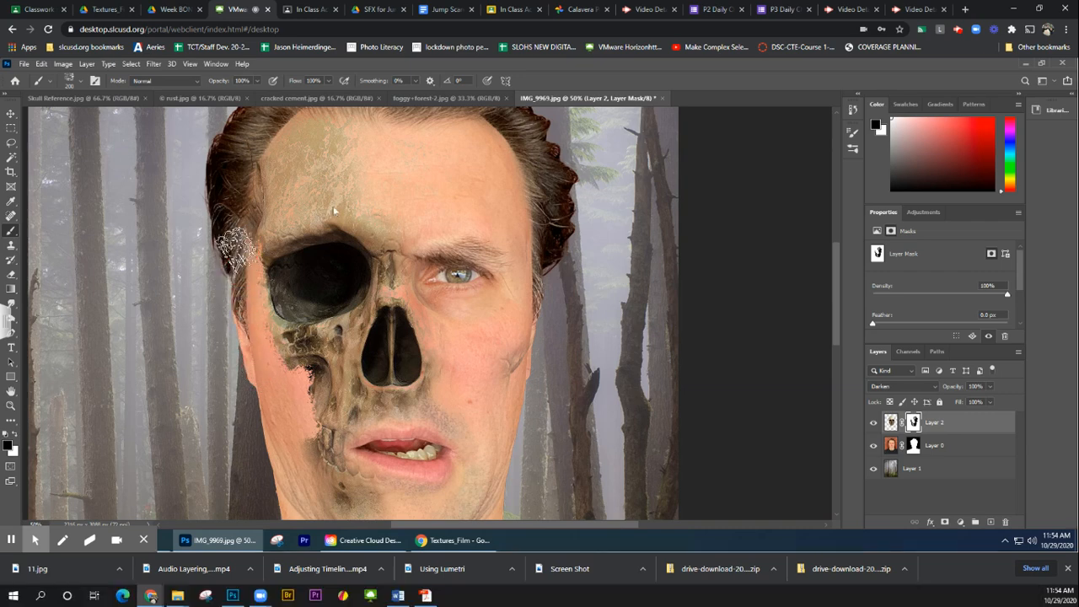
- Paint white on the mask to bring back the skull's teeth and part of the chin on the left side of the mouth
scroll(520, 337, down, 3)
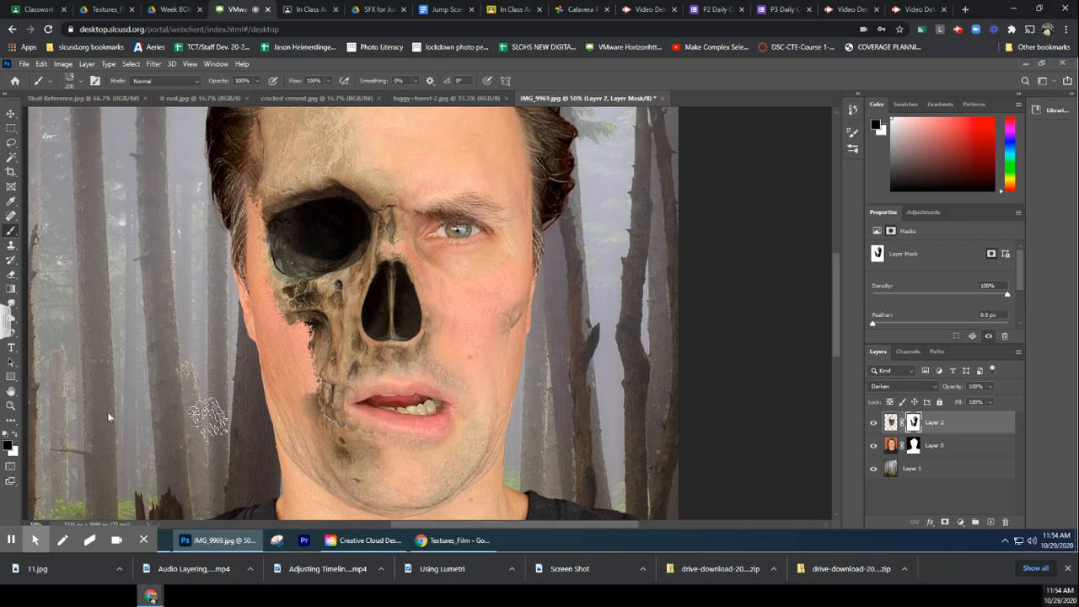
click(13, 434)
mouse_move(371, 403)
mouse_down()
mouse_move(366, 434)
mouse_move(362, 393)
mouse_move(342, 387)
mouse_move(328, 400)
mouse_move(361, 464)
mouse_move(342, 411)
mouse_move(362, 369)
mouse_move(363, 394)
mouse_up()
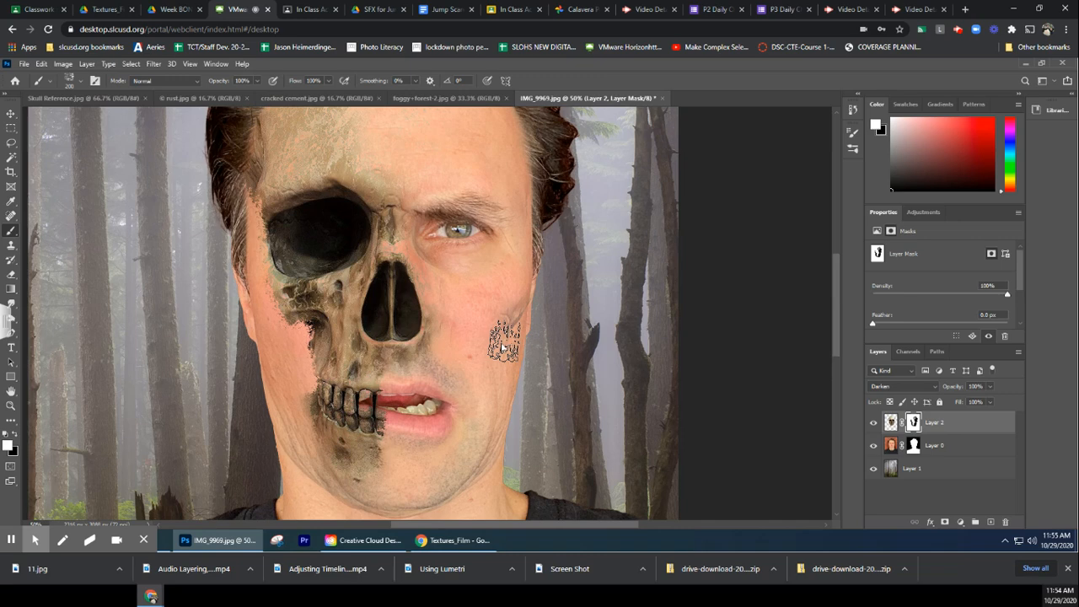
key(ctrl+minus)
key(ctrl+minus)
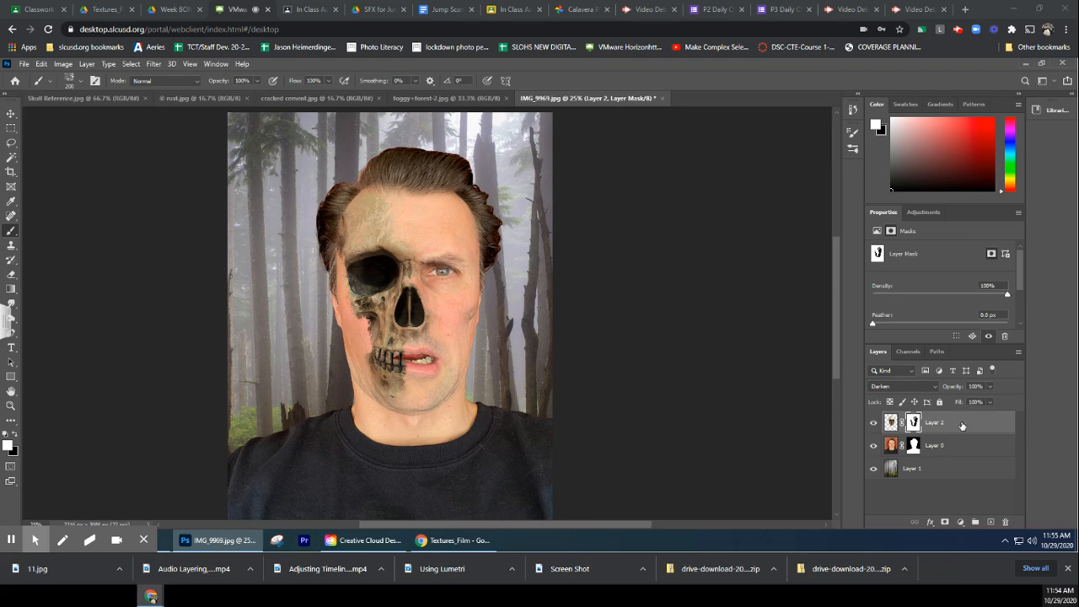
- Copy the rust.jpg texture into the IMG_9969.jpg portrait above Layer 2, accepting the color profile conversion
click(962, 426)
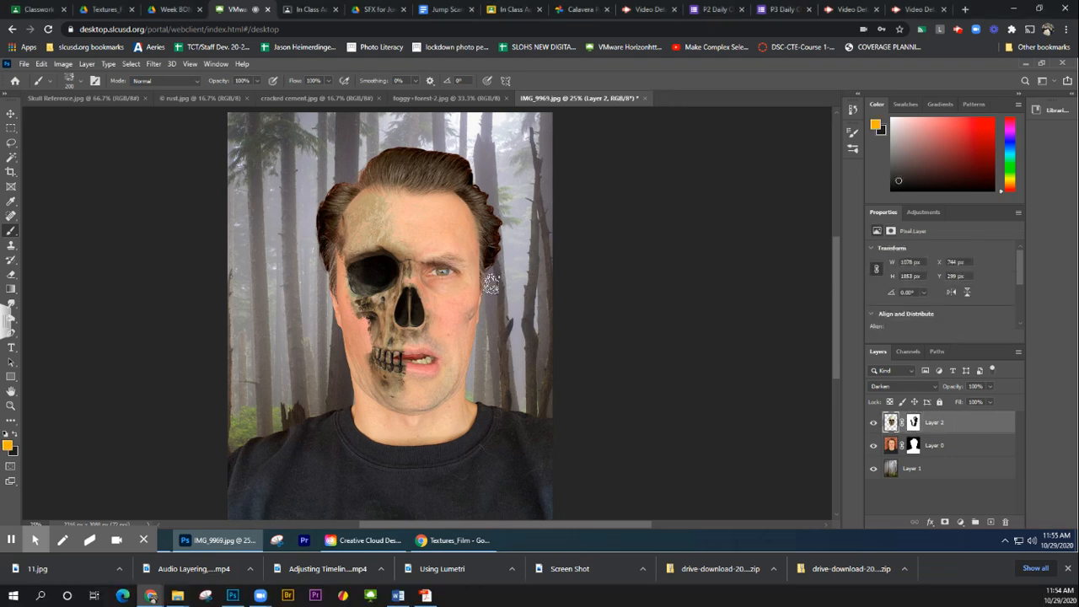
click(196, 99)
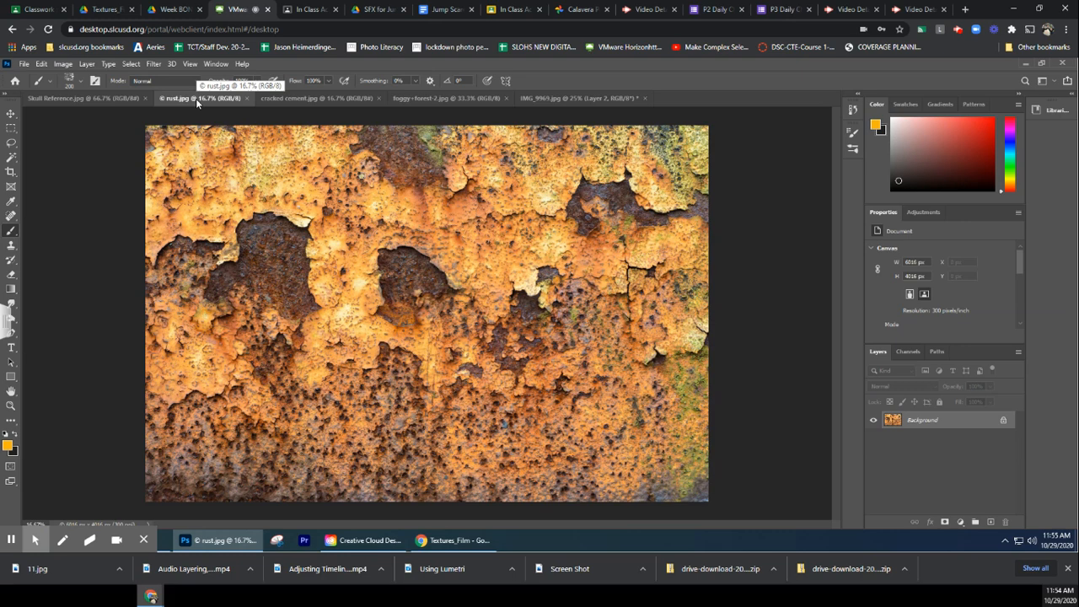
click(10, 114)
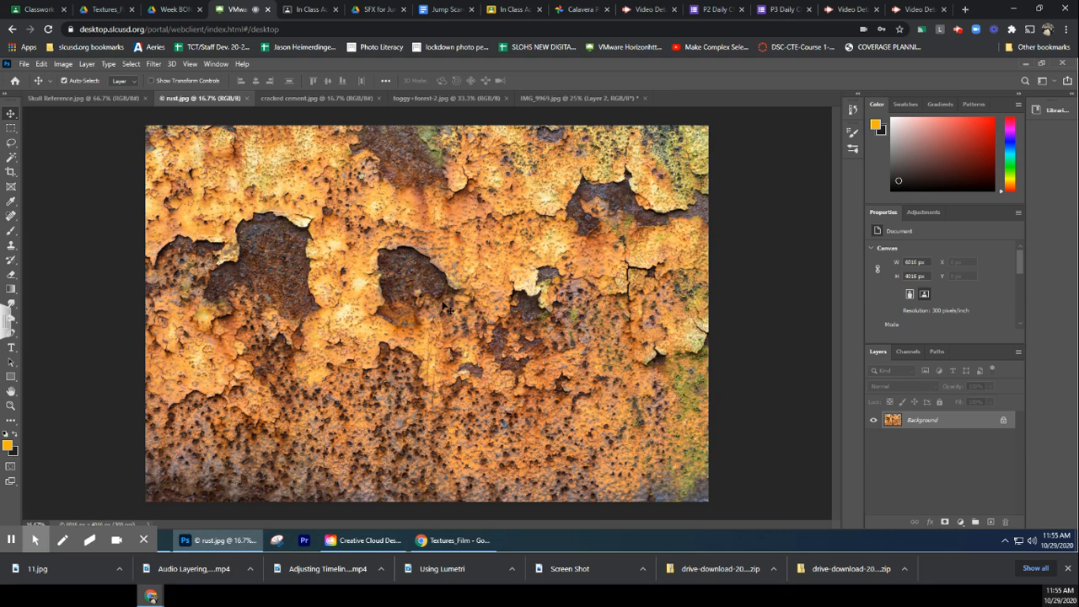
drag(441, 311, 421, 235)
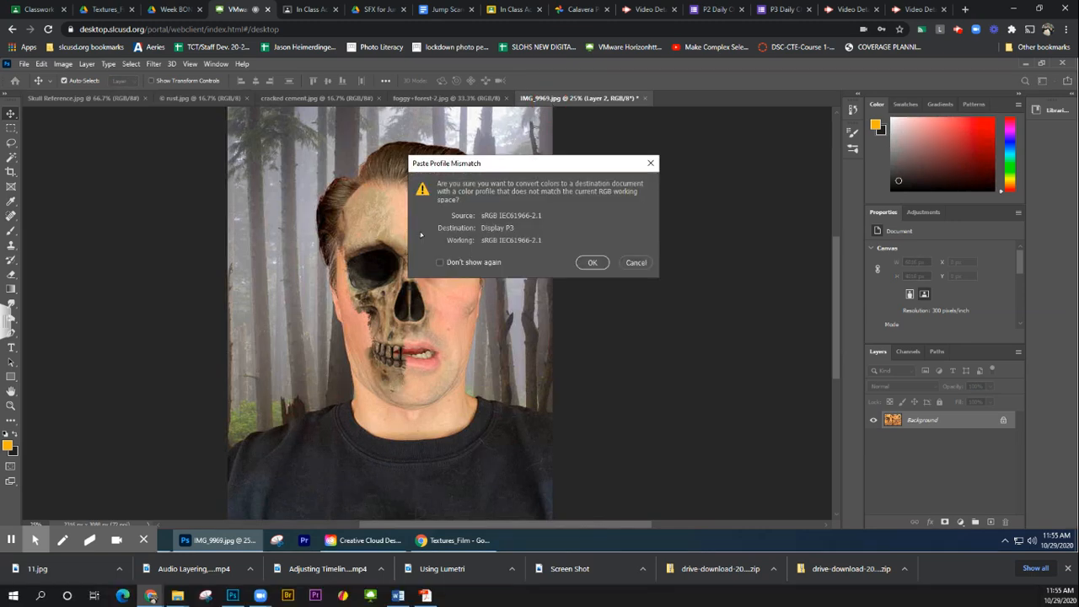
click(599, 261)
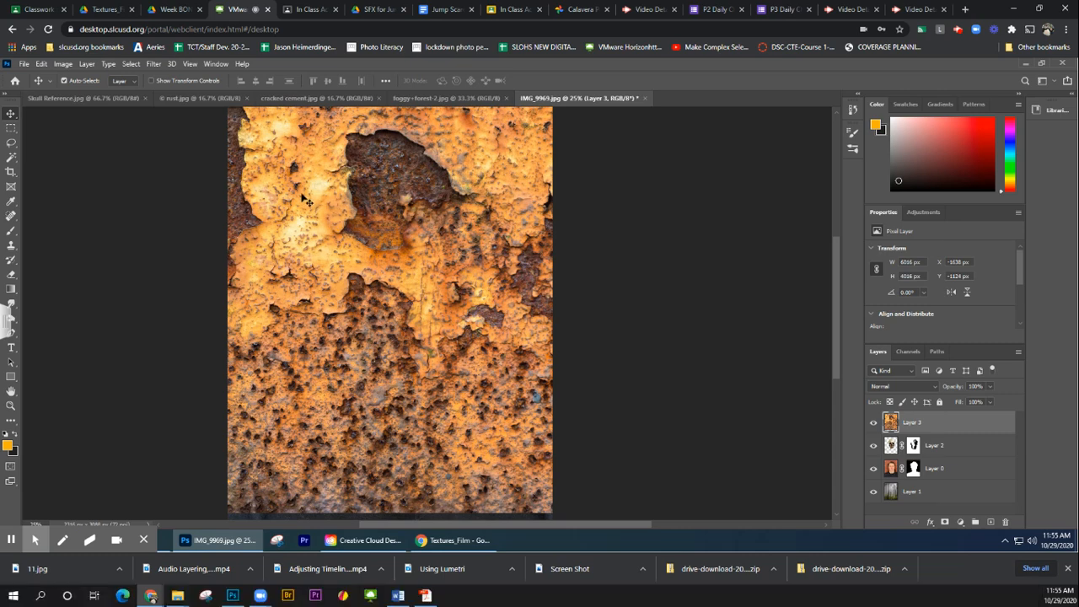
- Scale the rust texture on Layer 3 down to about 45% with Free Transform
click(43, 65)
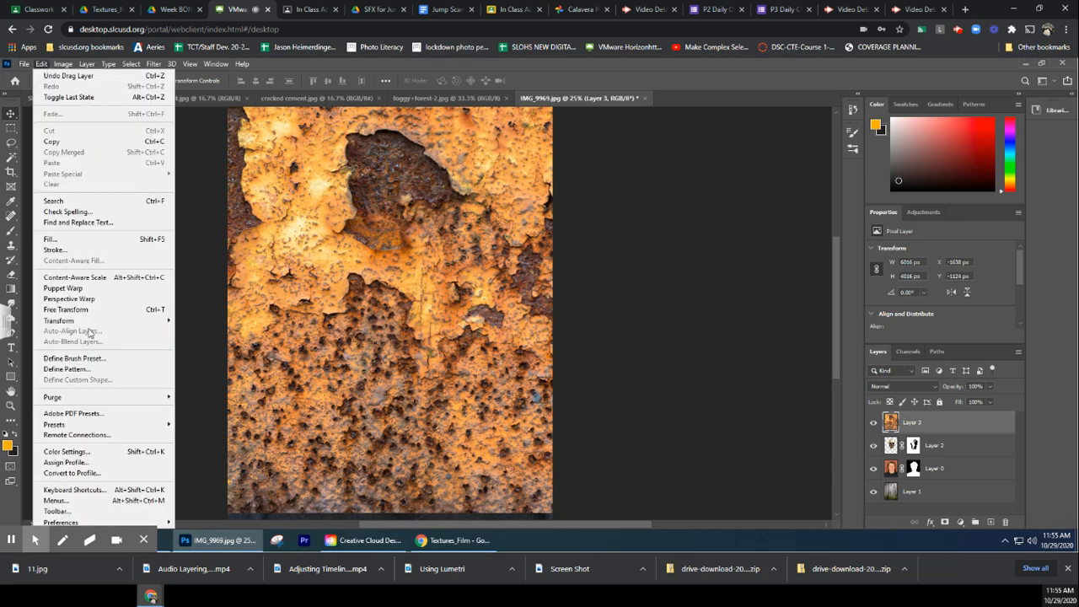
click(71, 312)
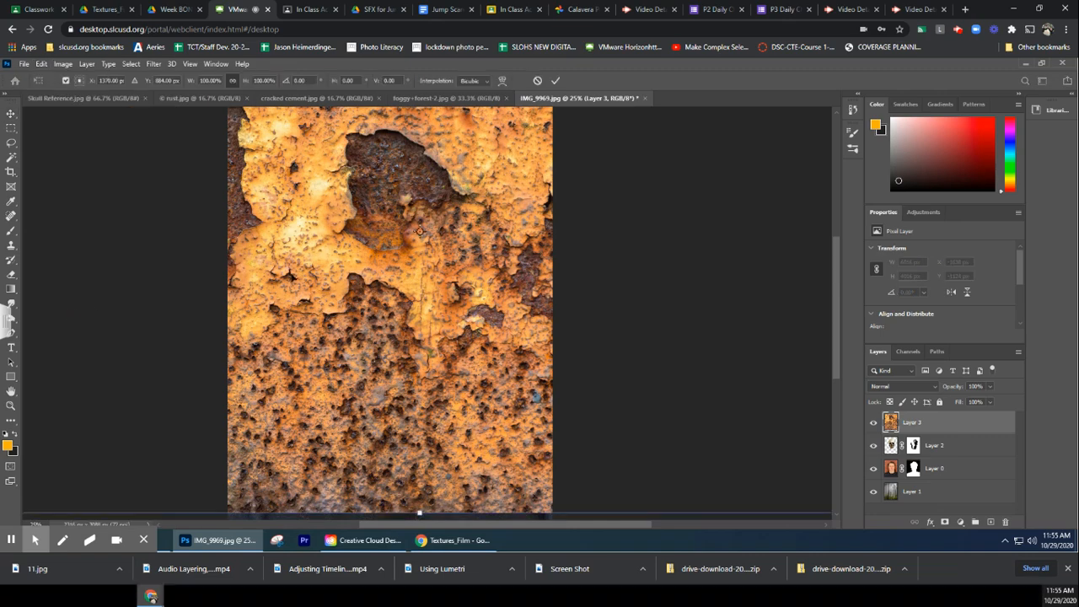
drag(297, 235, 581, 518)
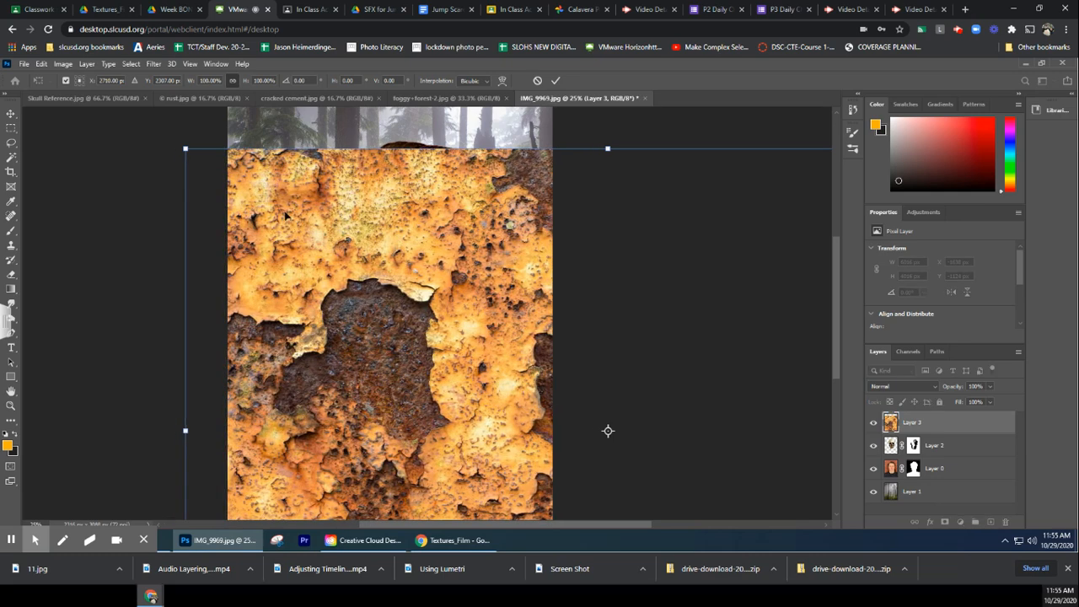
drag(186, 149, 665, 435)
drag(714, 493, 291, 180)
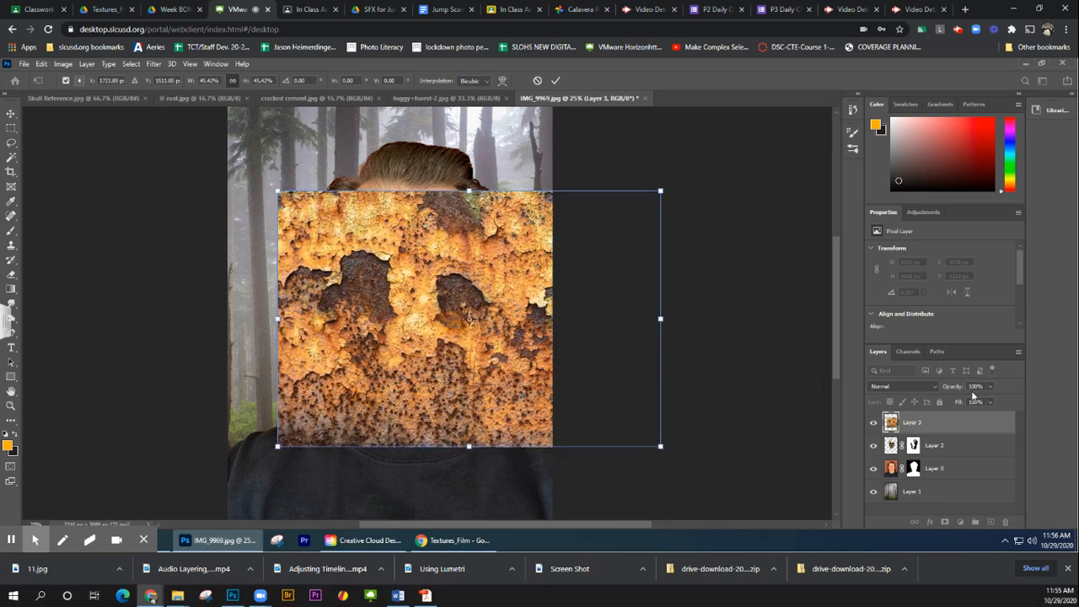
- Lower the rust layer's opacity to 39% and move the texture up over the face
click(990, 386)
drag(988, 398, 959, 400)
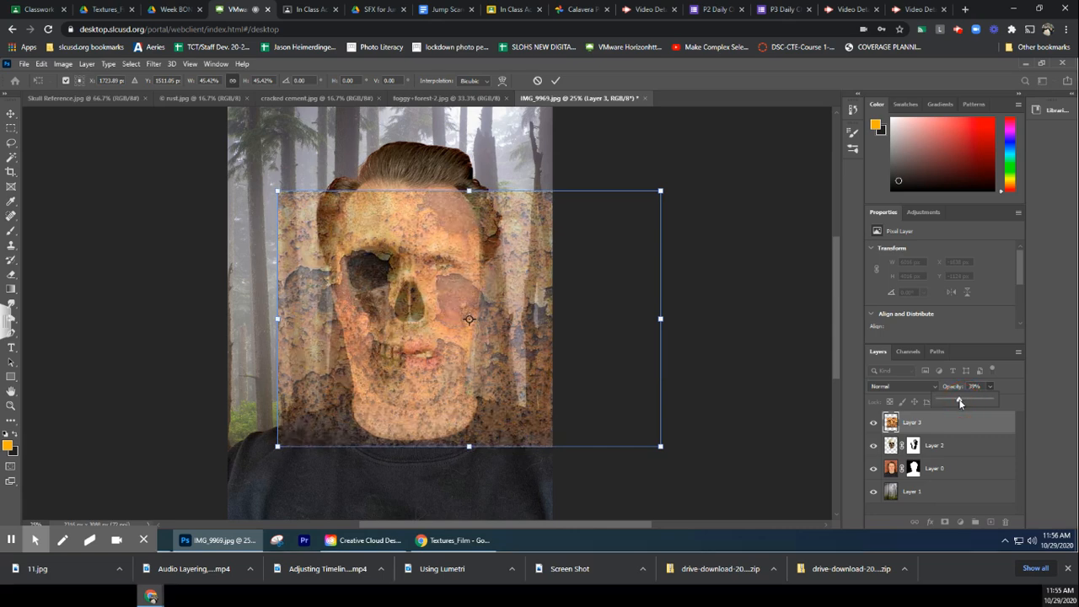
click(421, 360)
drag(422, 360, 405, 297)
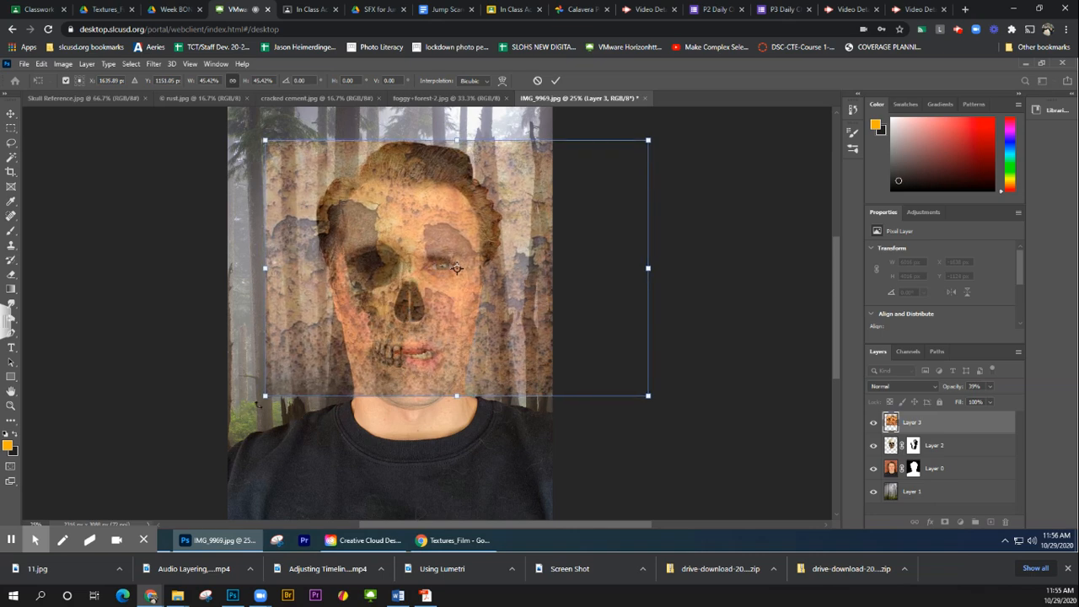
- Rotate the rust texture to about -40.67°, position a dark patch over the forehead, and apply the transform
drag(253, 404, 430, 515)
drag(460, 340, 446, 295)
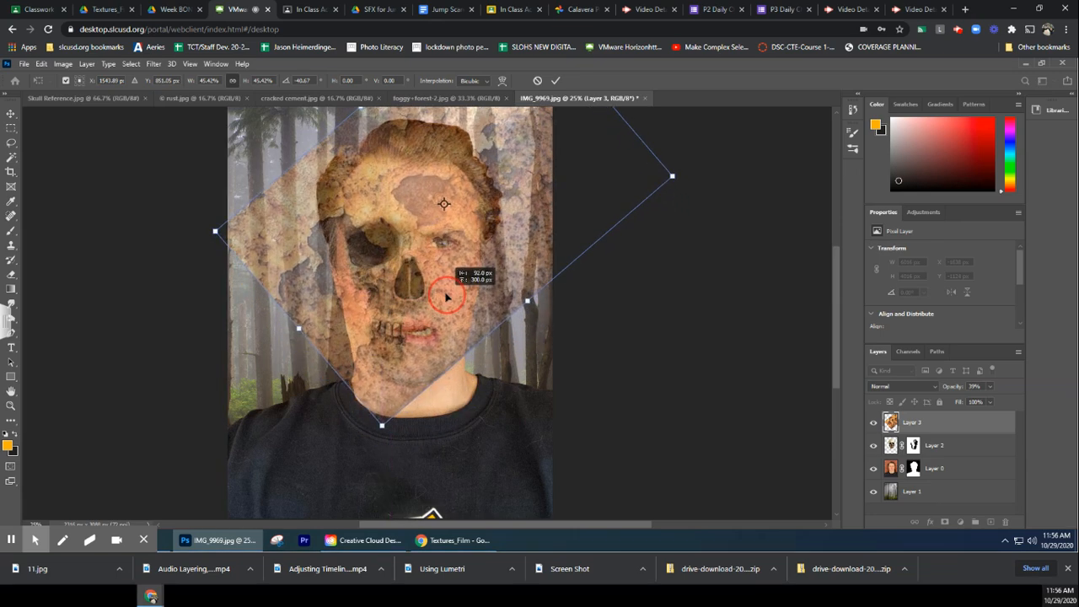
drag(446, 295, 442, 293)
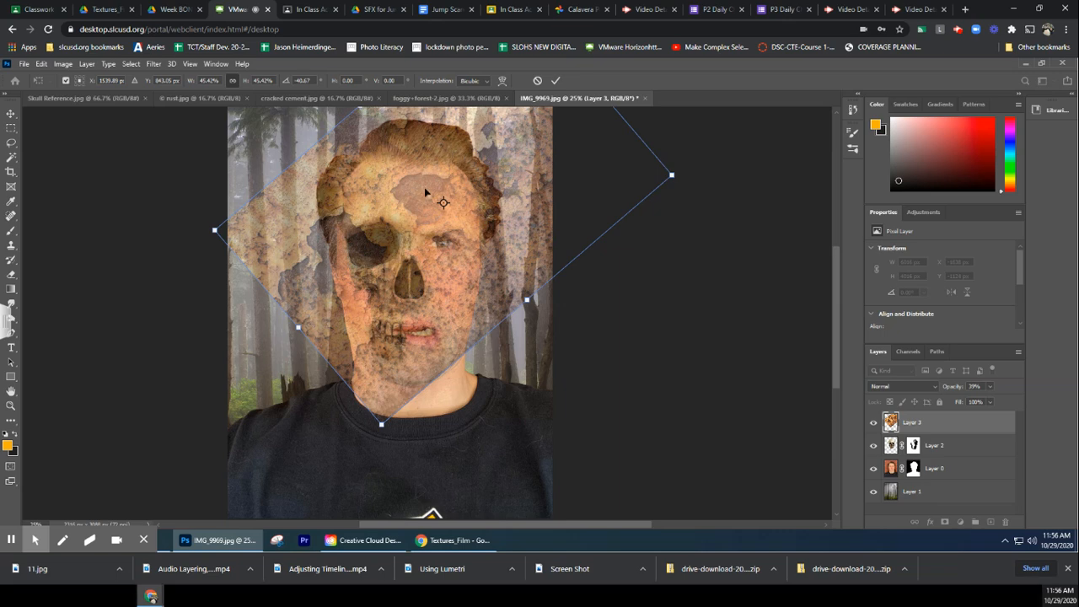
click(555, 81)
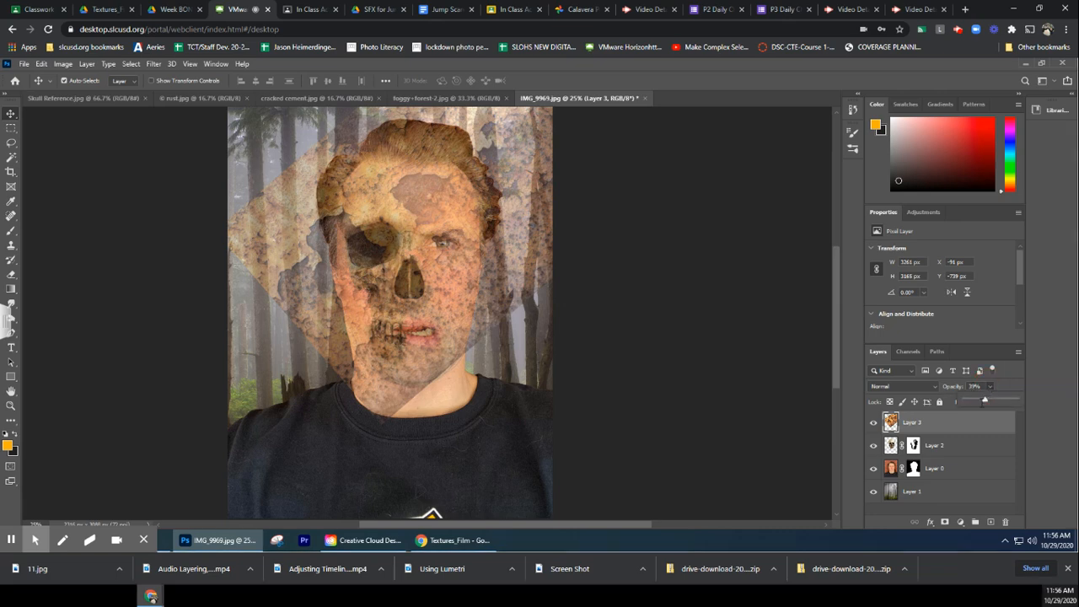
- Restore the rust layer's opacity to 100% and set its blend mode to Darken
drag(984, 403, 1024, 405)
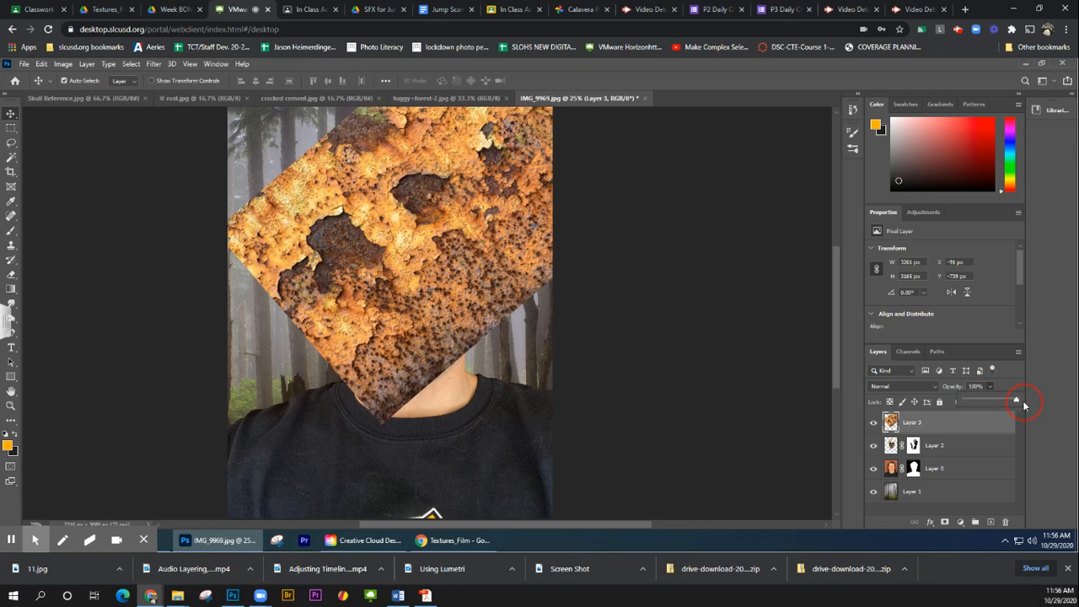
click(907, 386)
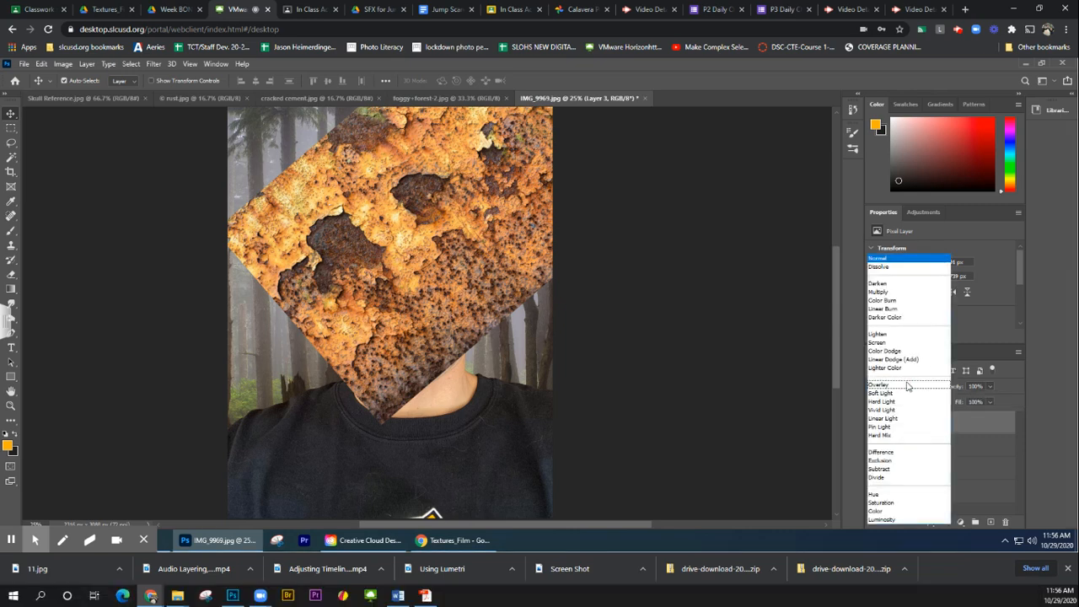
click(884, 284)
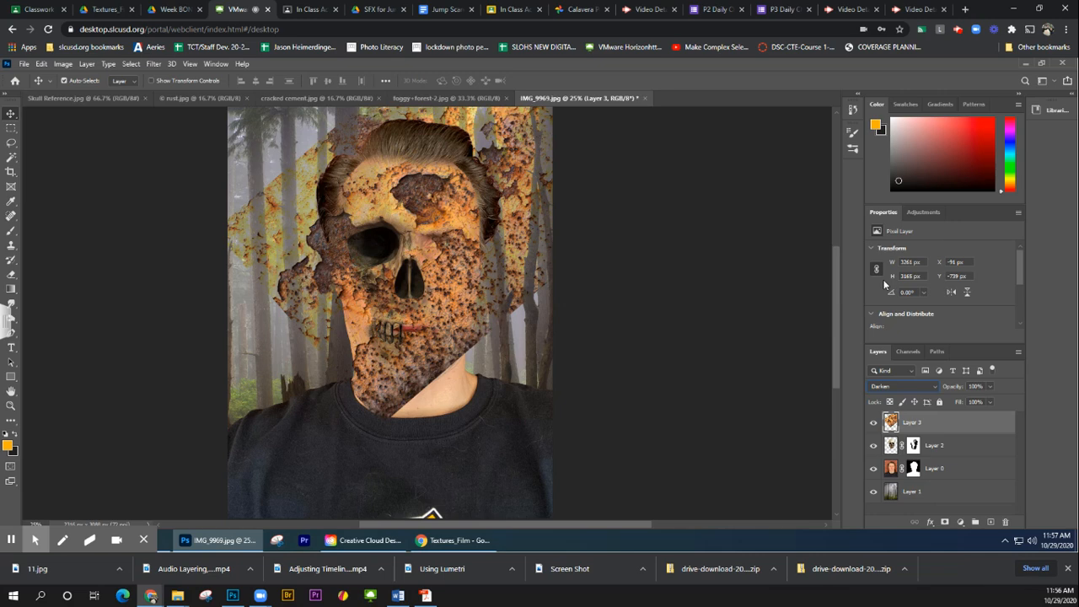
- Compare blend modes such as Multiply, Linear Burn, Lighten, Overlay and Color Dodge on the rust layer, ending on Darker Color
key(shift+plus)
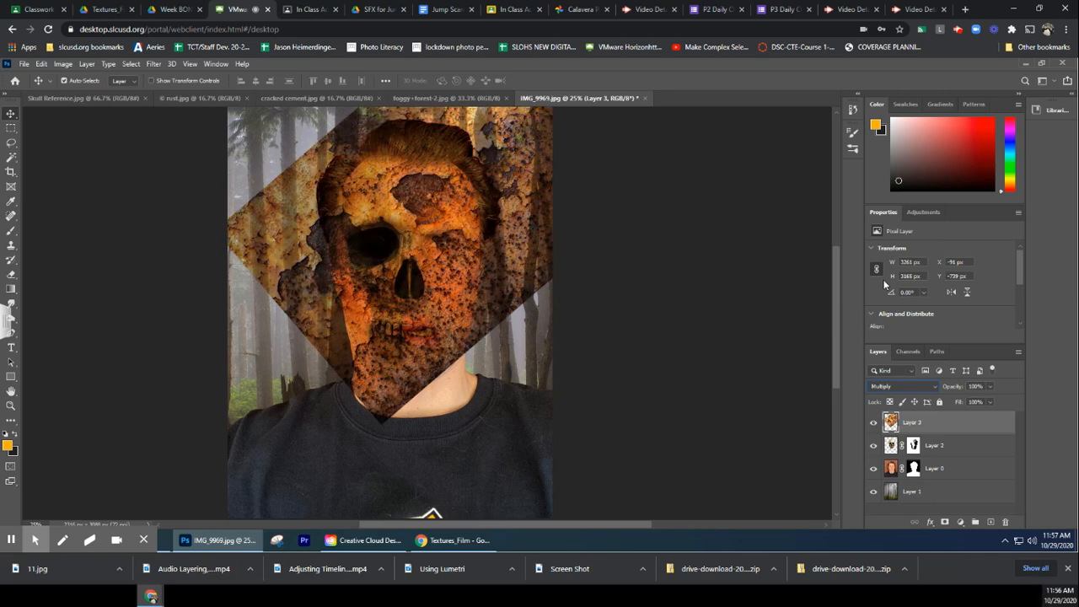
key(shift+plus)
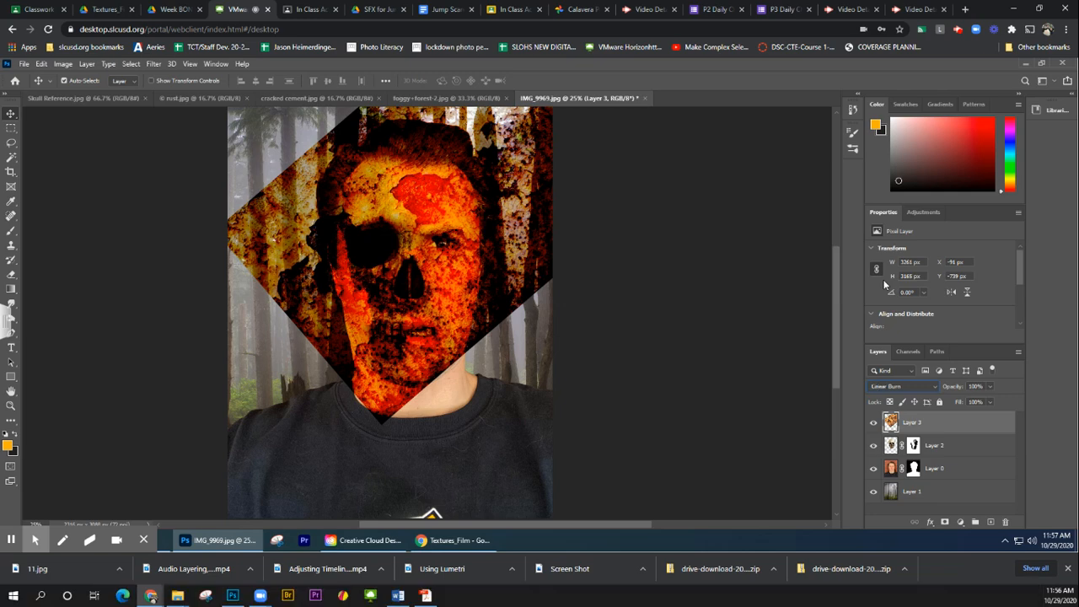
key(shift+plus)
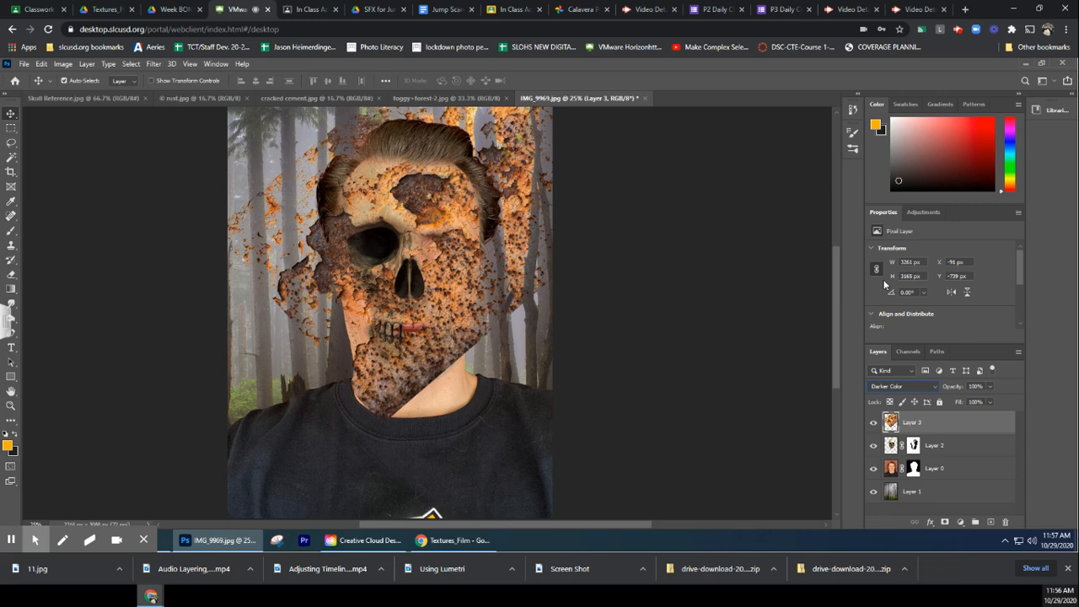
key(Down)
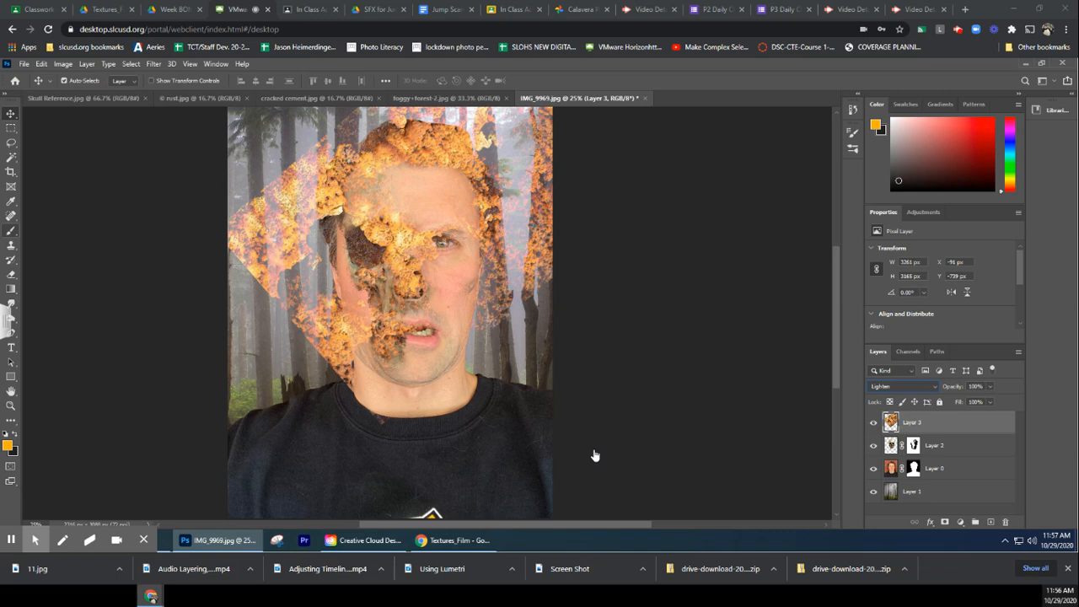
click(888, 387)
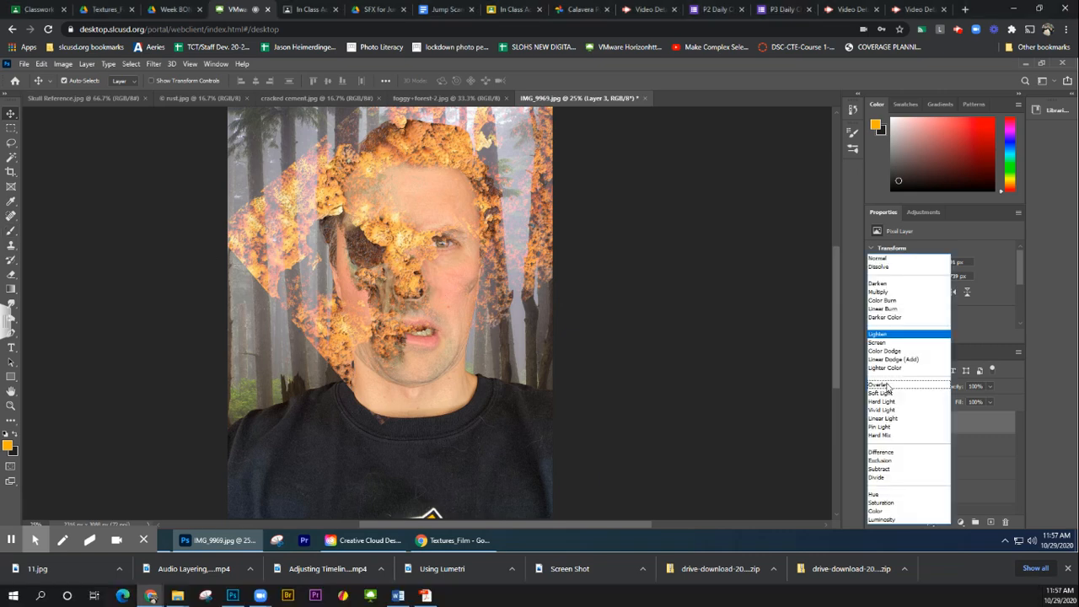
click(888, 385)
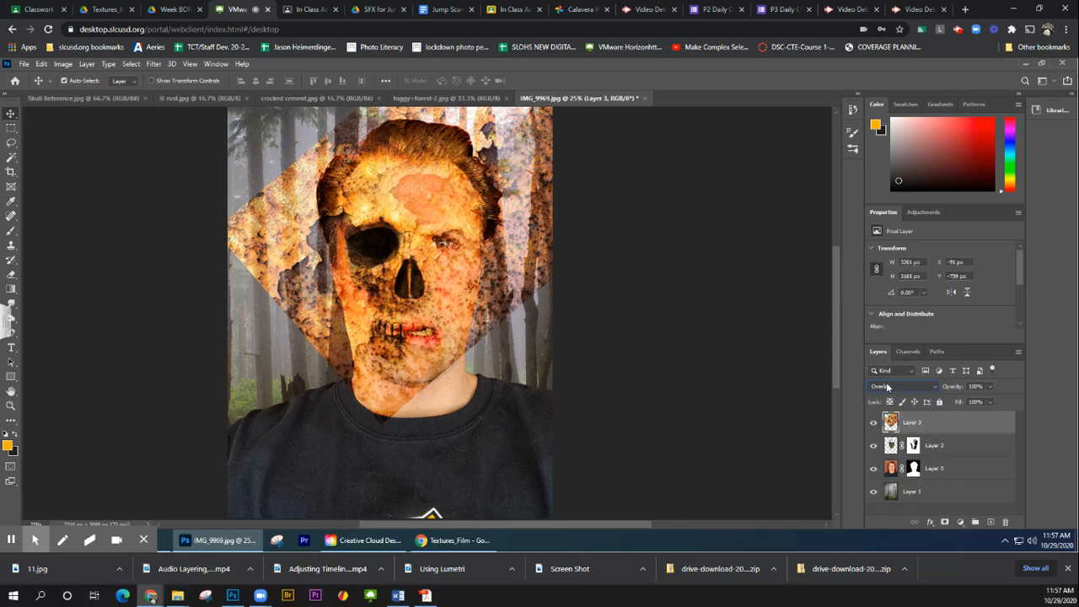
scroll(888, 386, up, 1)
scroll(888, 387, up, 4)
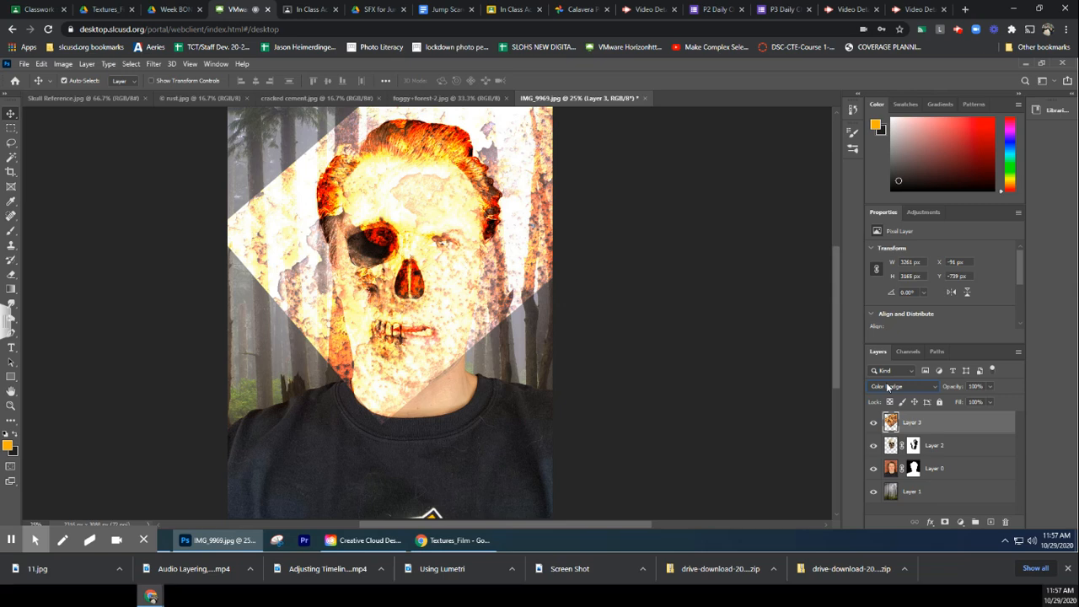
scroll(888, 386, up, 1)
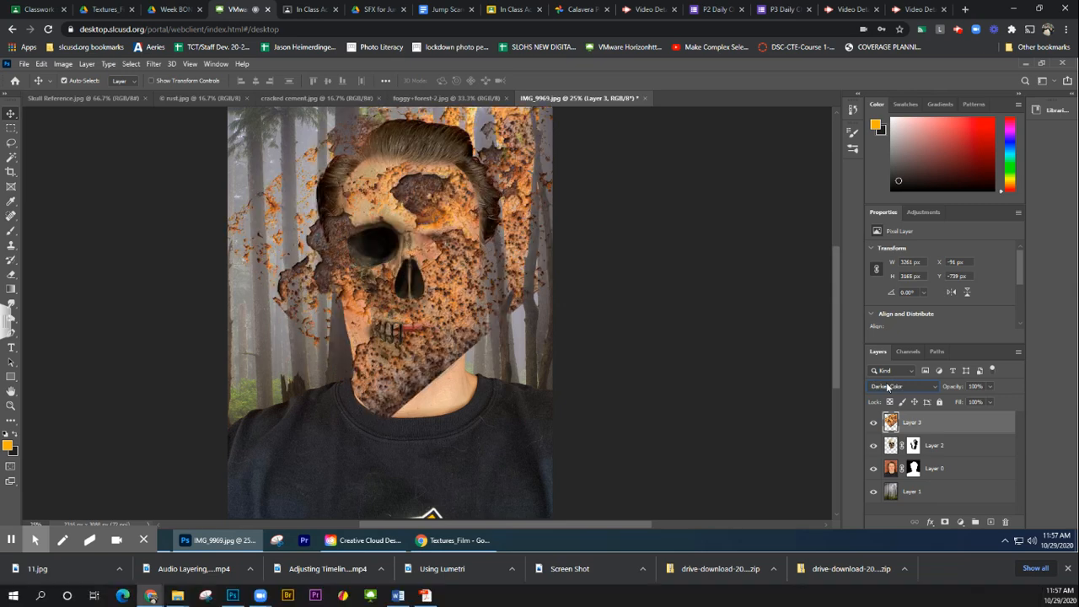
- Check the rust layer against Multiply, return its blend mode to Darker Color, and add a white layer mask to it
scroll(888, 386, up, 1)
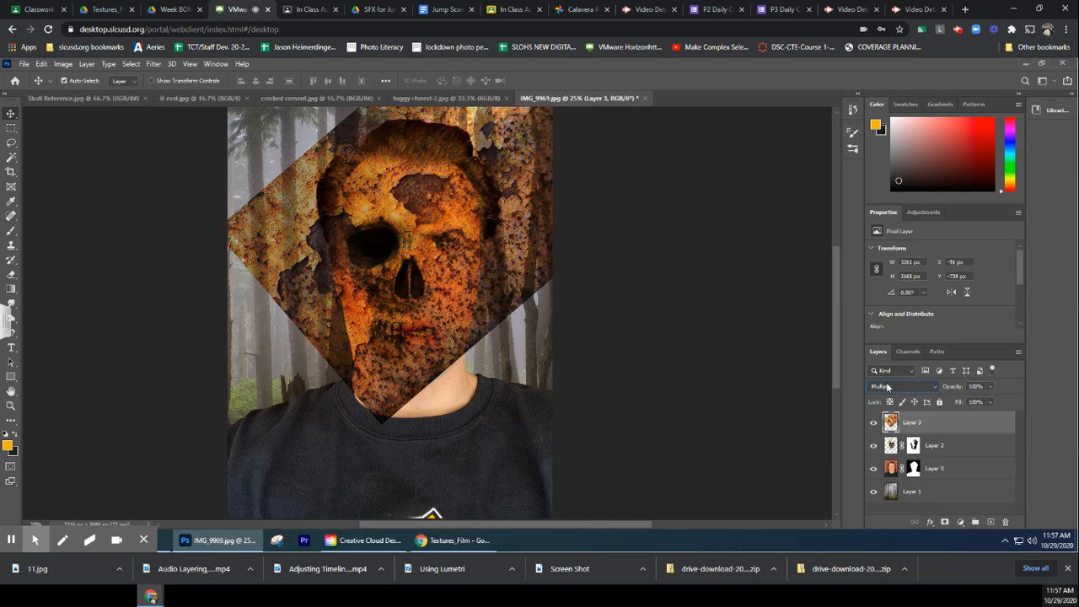
scroll(887, 386, down, 1)
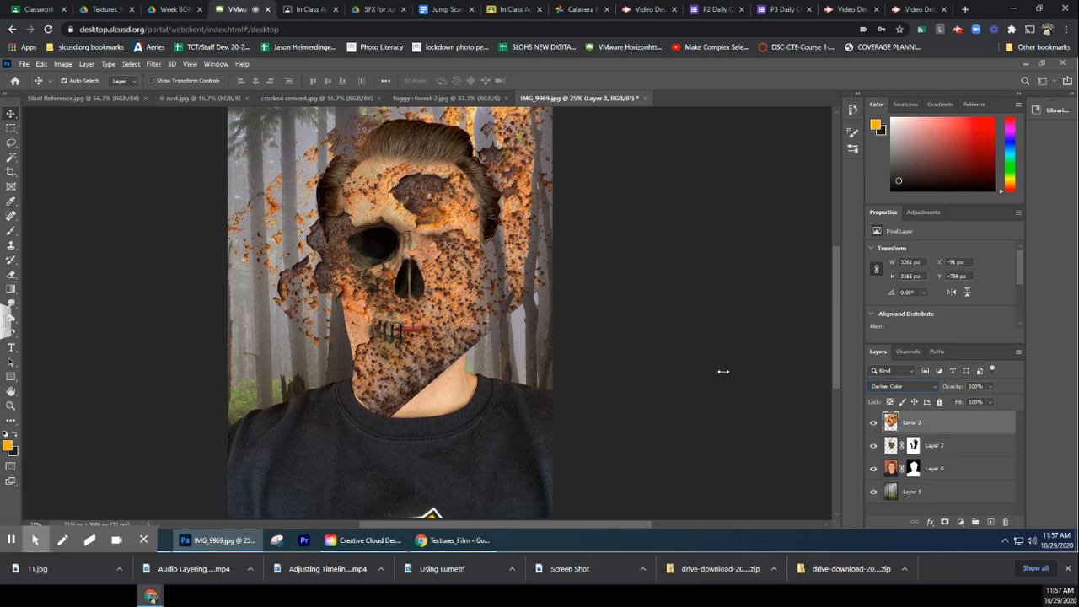
click(945, 522)
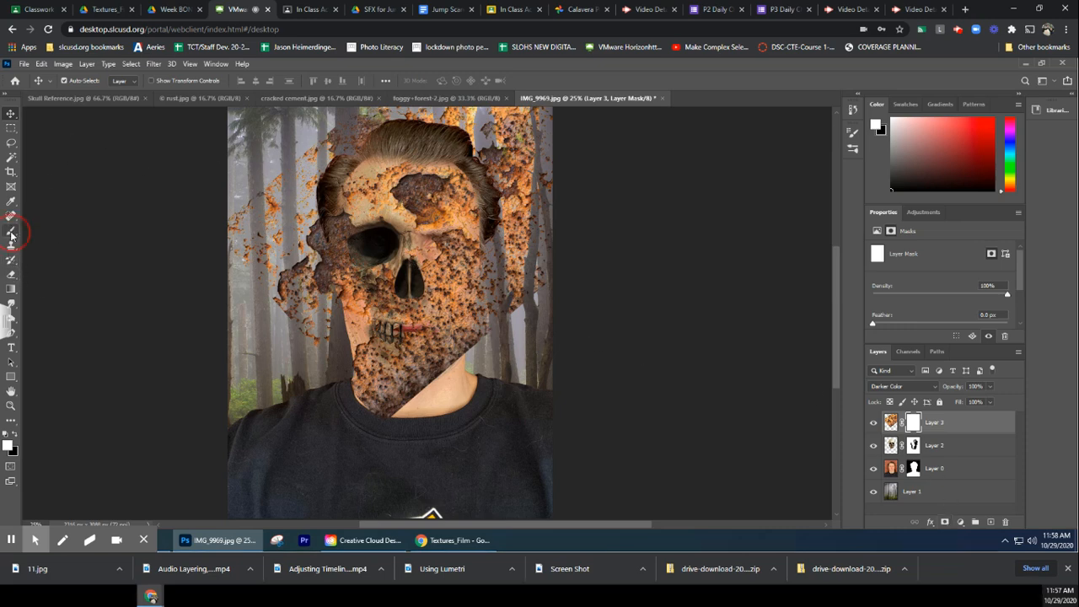
- Set up the Brush tool for the rust layer's mask with a black foreground (000000) and the Soft Round tip
click(12, 232)
click(15, 434)
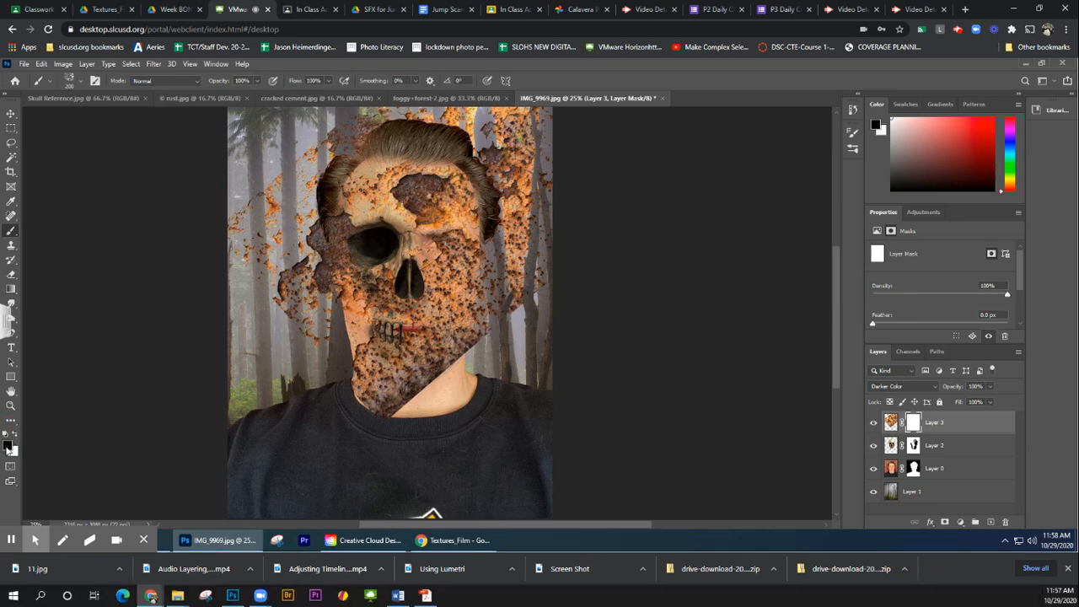
click(8, 447)
click(523, 300)
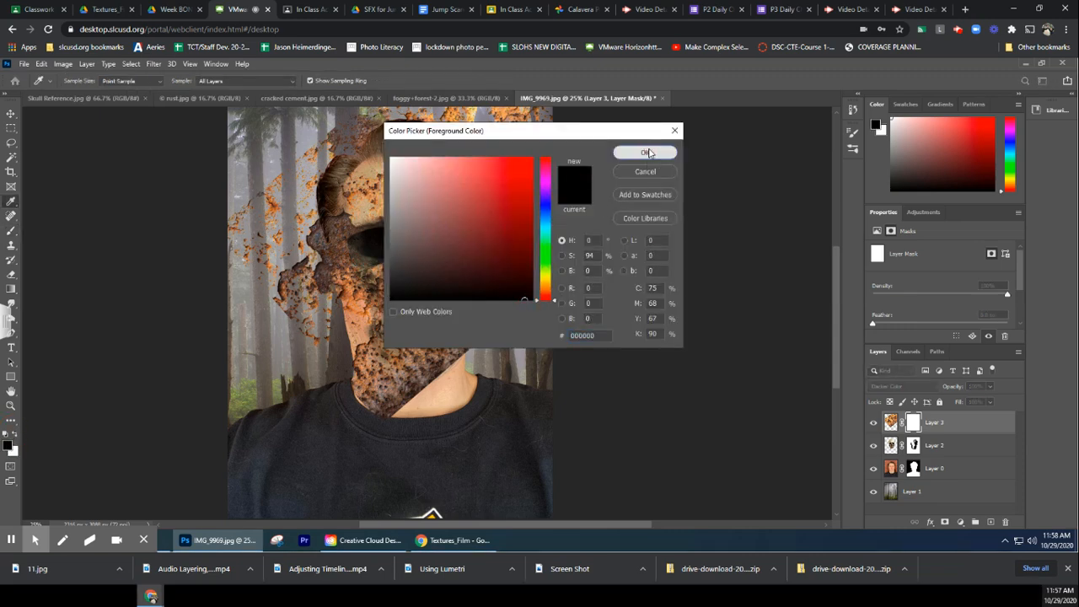
click(645, 152)
click(70, 80)
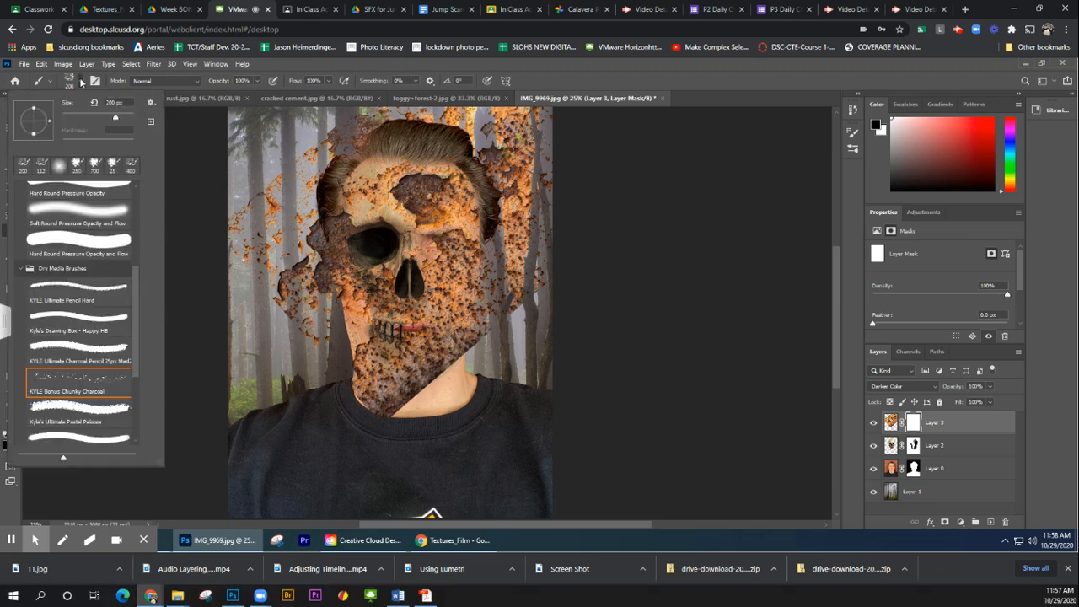
drag(136, 270, 146, 195)
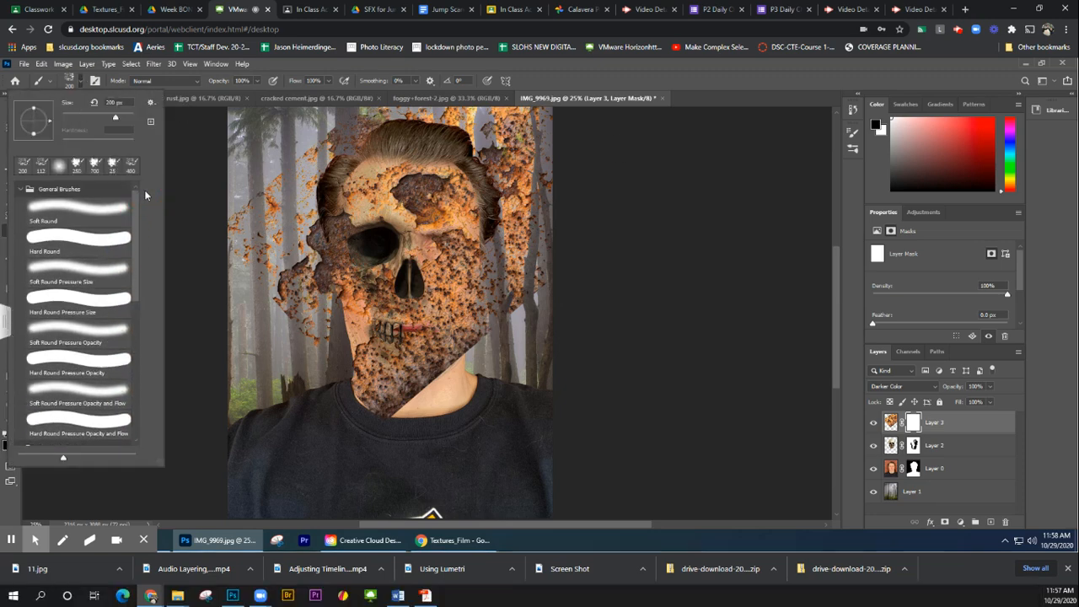
click(74, 212)
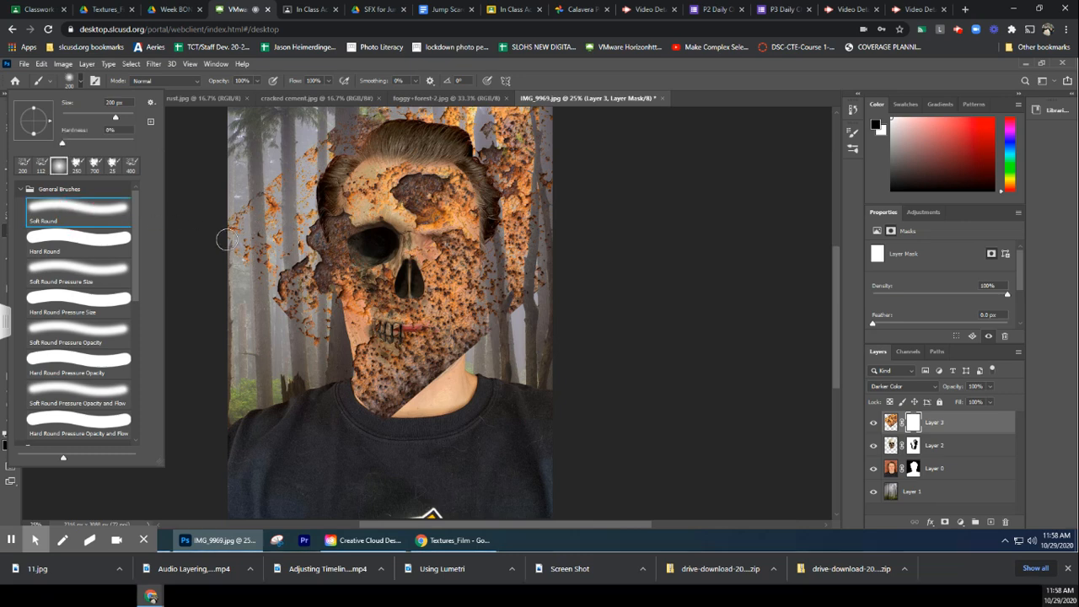
- Paint black with an enlarged brush on the rust layer's mask to hide the texture over the forest, hair, and outer face and neck
click(239, 231)
key(bracketright)
key(bracketright)
key(bracketright)
key(bracketright)
key(bracketright)
key(bracketright)
key(bracketright)
mouse_move(344, 141)
mouse_down()
mouse_move(272, 180)
mouse_move(254, 210)
mouse_move(262, 248)
mouse_move(300, 293)
mouse_move(321, 354)
mouse_move(315, 269)
mouse_move(330, 175)
mouse_move(316, 187)
mouse_move(327, 253)
mouse_move(331, 206)
mouse_move(319, 226)
mouse_move(325, 334)
mouse_move(349, 407)
mouse_move(377, 413)
mouse_move(357, 393)
mouse_move(341, 334)
mouse_move(380, 399)
mouse_move(432, 385)
mouse_move(496, 343)
mouse_move(546, 238)
mouse_move(547, 196)
mouse_move(523, 125)
mouse_move(481, 116)
mouse_move(426, 140)
mouse_move(367, 123)
mouse_move(465, 137)
mouse_move(499, 158)
mouse_move(526, 231)
mouse_move(497, 319)
mouse_move(525, 248)
mouse_up()
- Reduce the brush to 200 px and mask the rust off the man's living eye and his lips
key(bracketleft)
key(bracketleft)
key(bracketleft)
key(bracketleft)
key(bracketleft)
key(bracketleft)
key(bracketleft)
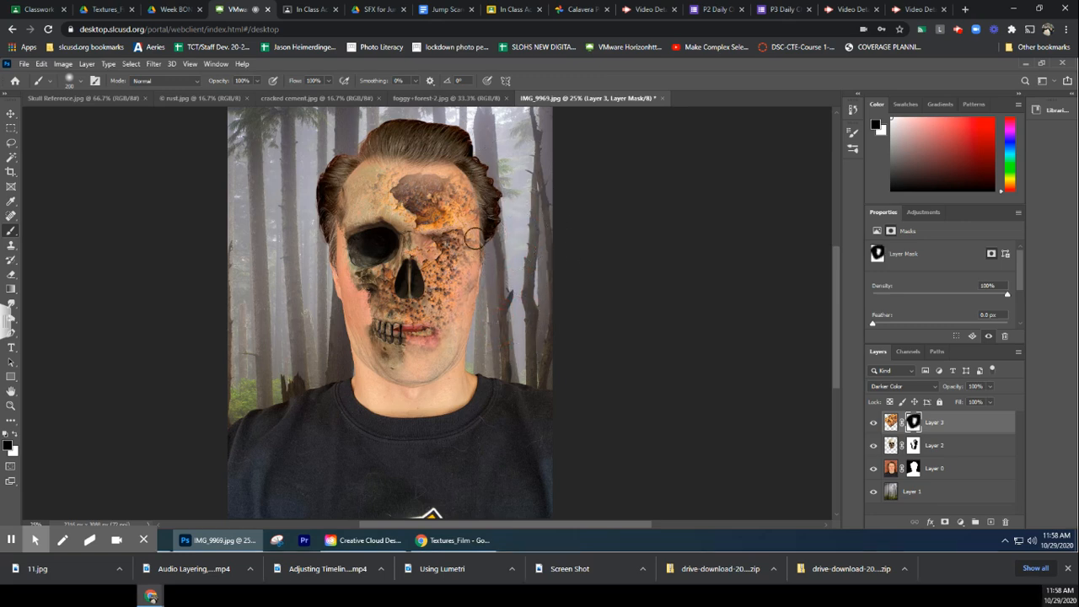
mouse_move(434, 242)
mouse_down()
mouse_move(446, 245)
mouse_move(422, 245)
mouse_move(454, 242)
mouse_up()
mouse_move(423, 339)
mouse_down()
mouse_move(411, 332)
mouse_move(431, 333)
mouse_move(430, 344)
mouse_up()
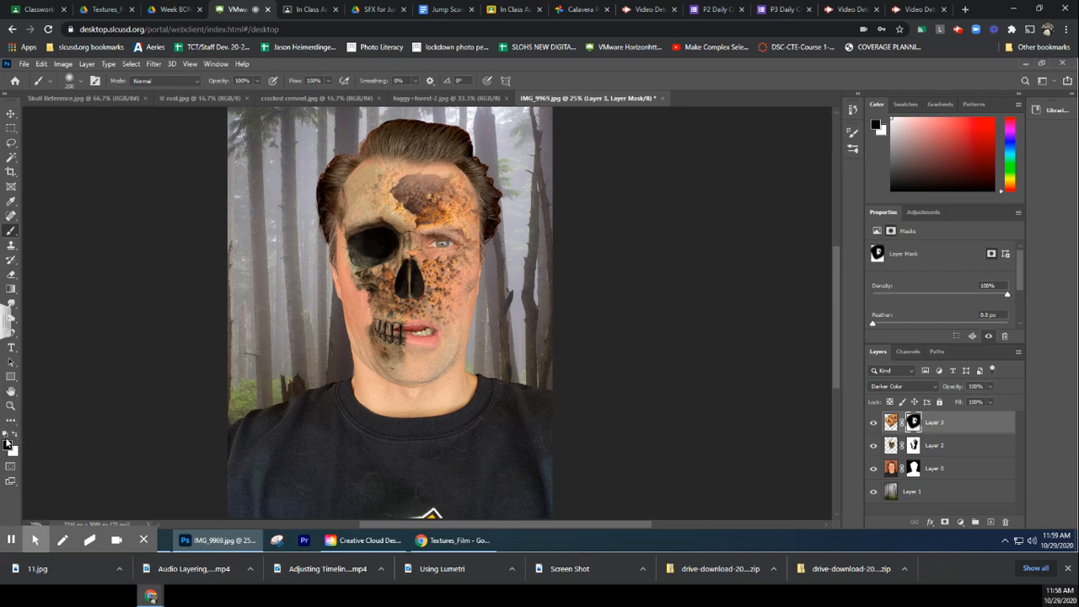
- Paint white with the 200 px Chunky Charcoal brush on the rust mask to restore rough texture on the forehead and cheek
key(x)
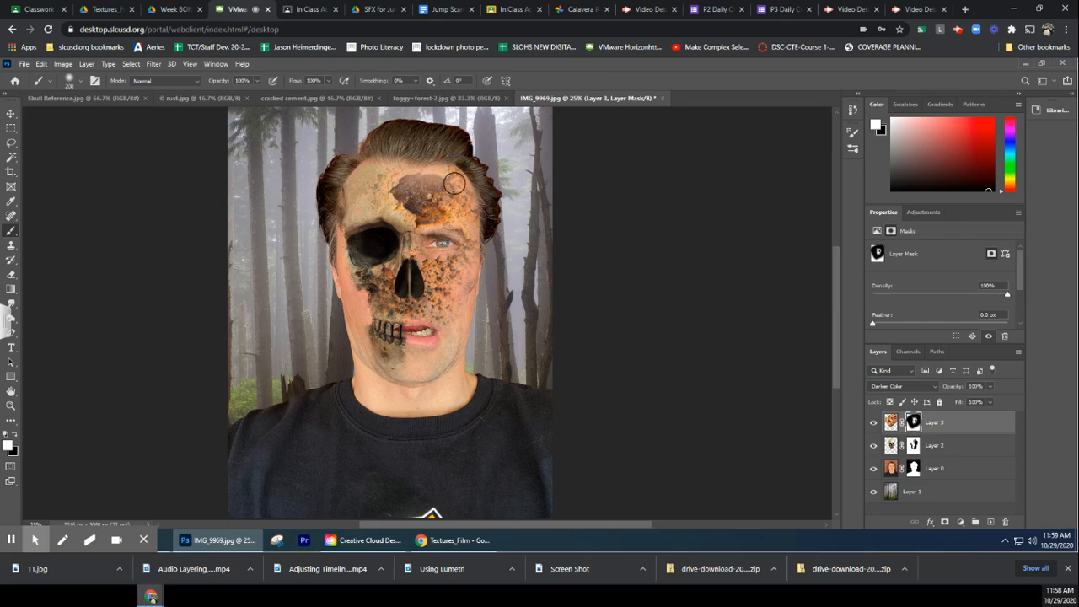
click(82, 81)
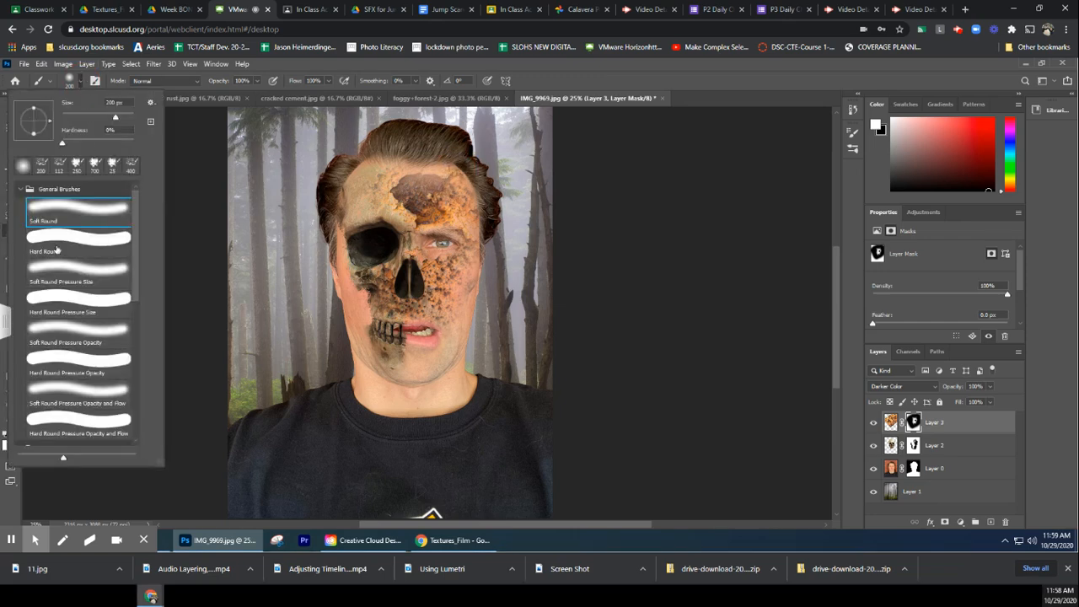
click(41, 171)
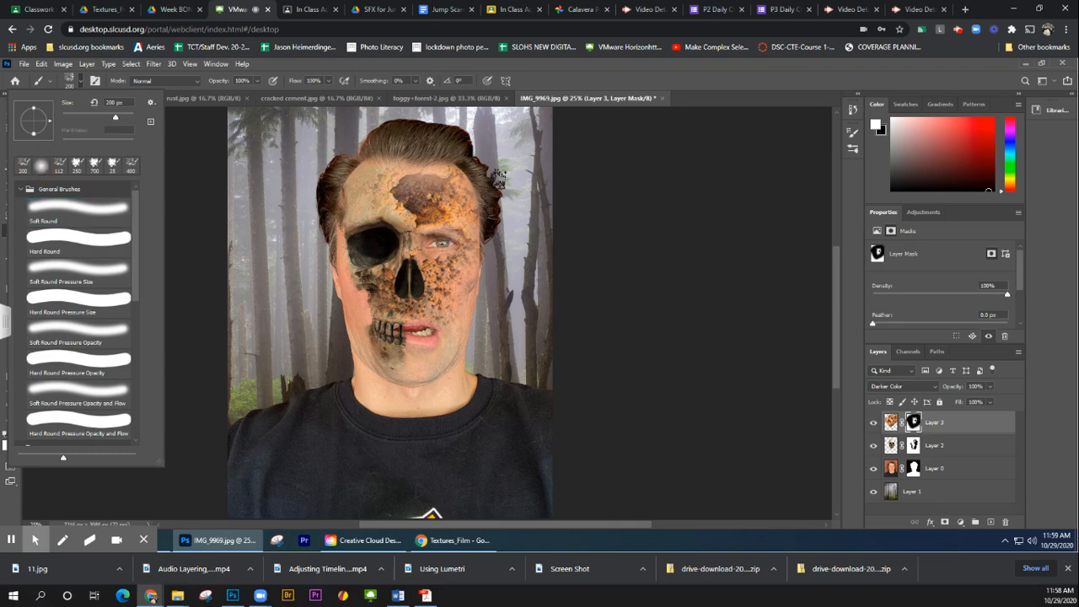
click(469, 173)
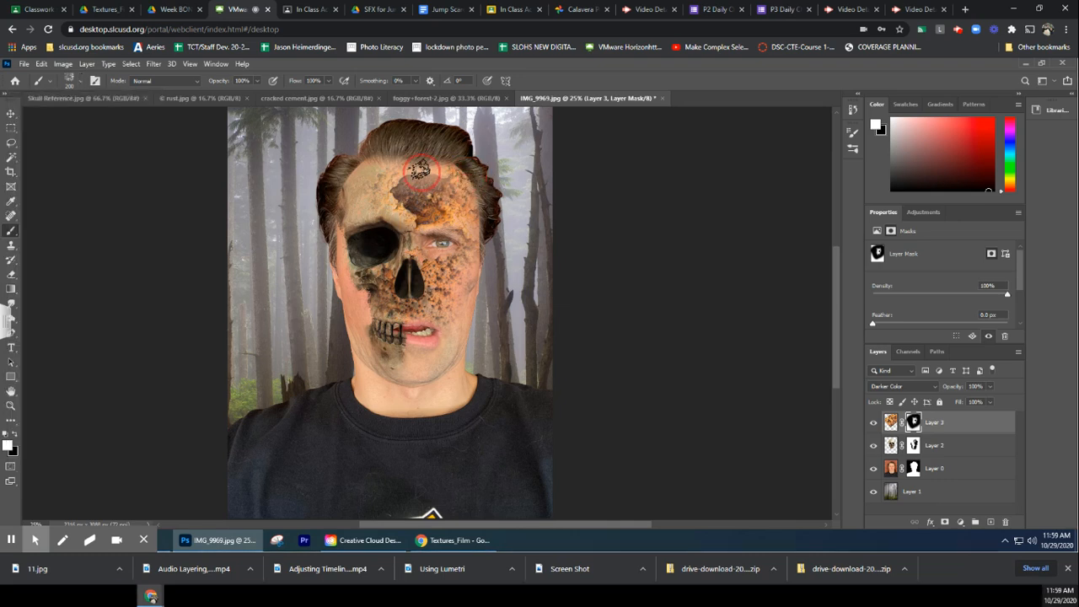
click(440, 186)
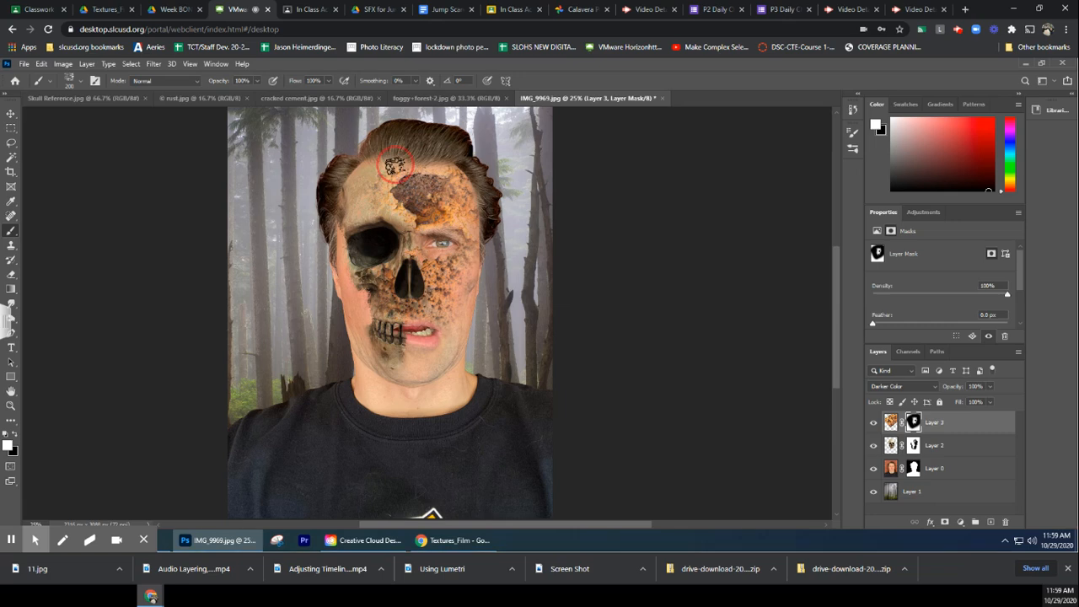
click(371, 161)
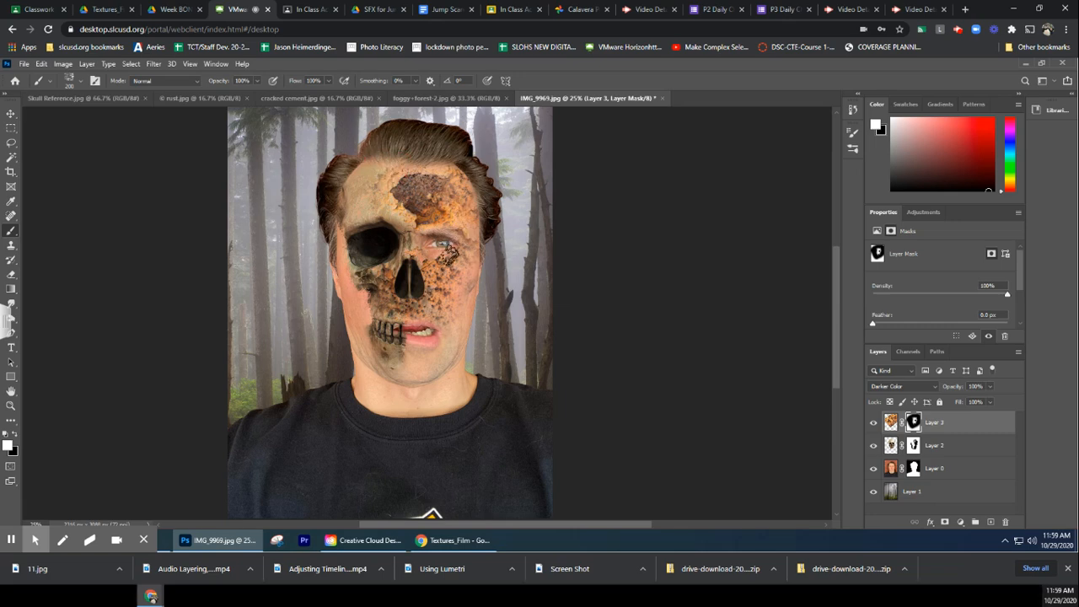
click(470, 301)
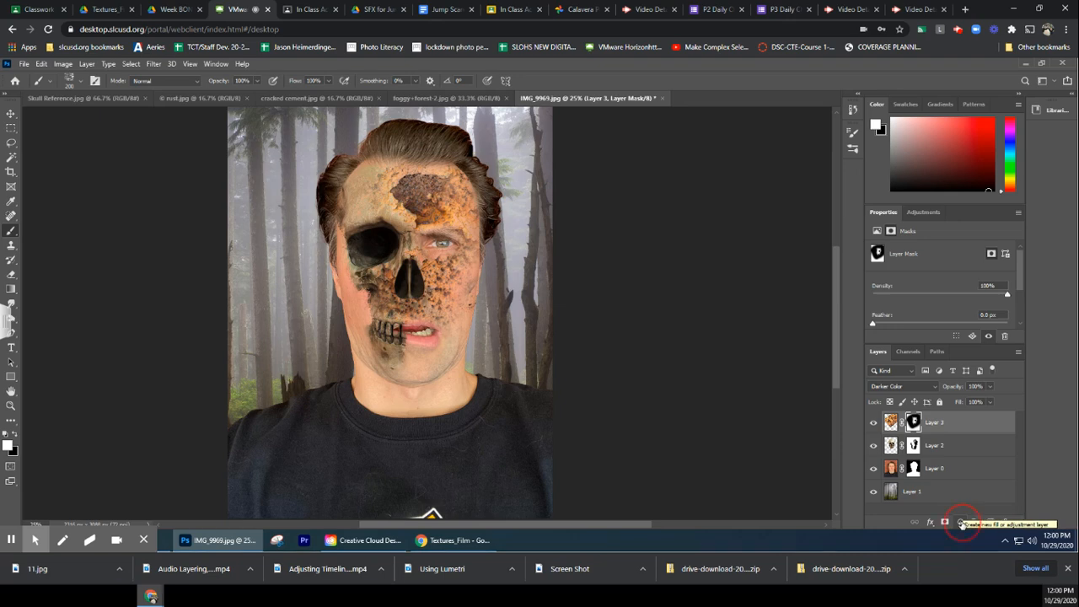
- Add a Photo Filter adjustment layer on top and try the Warming Filter (LBA), Cooling Filter (82), and Sepia presets
click(961, 523)
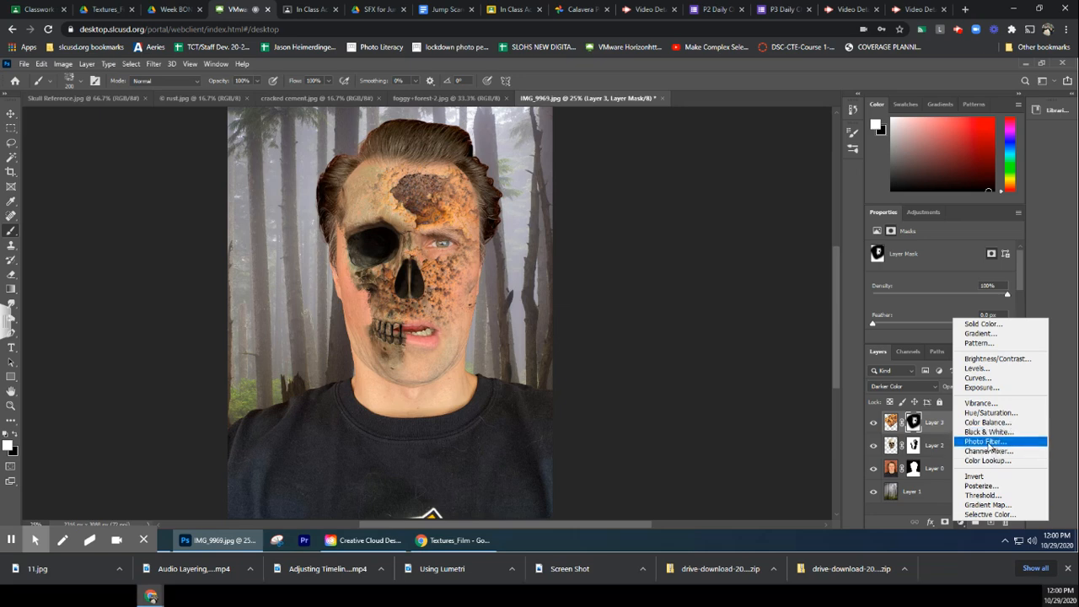
click(987, 442)
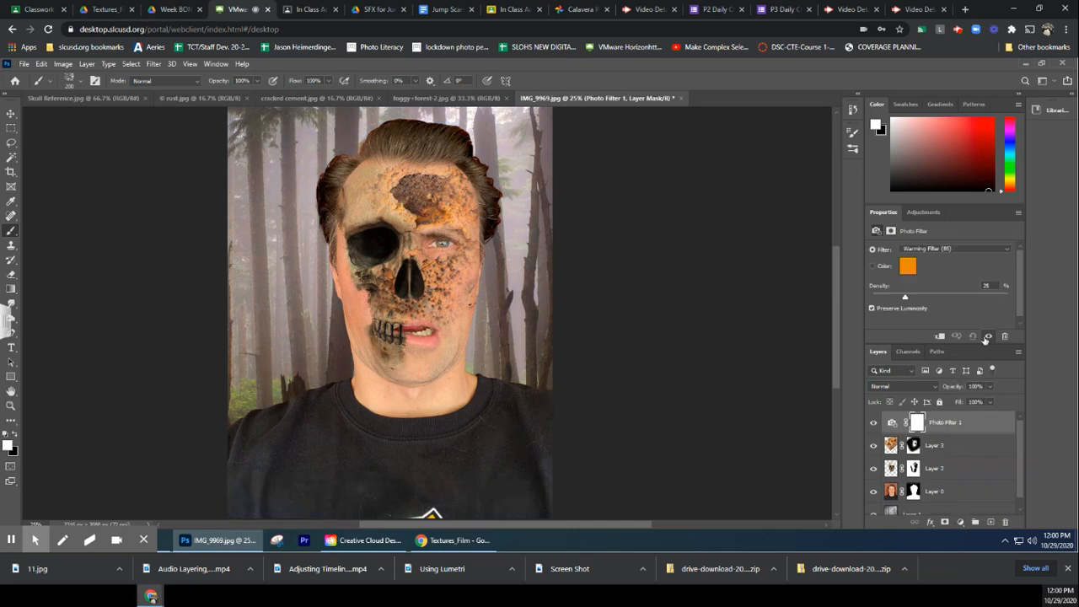
click(944, 251)
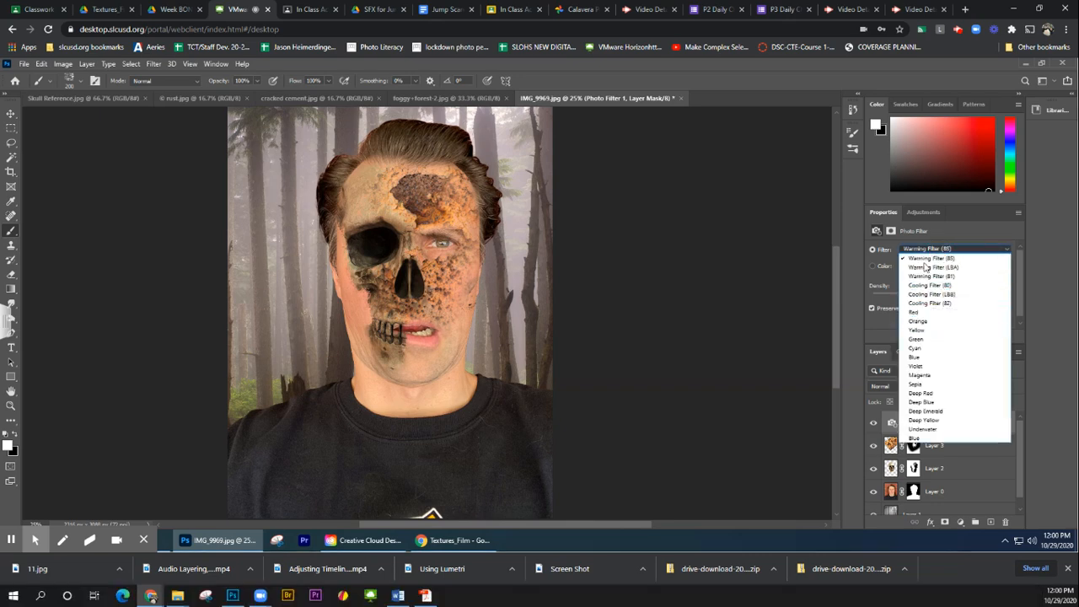
click(925, 268)
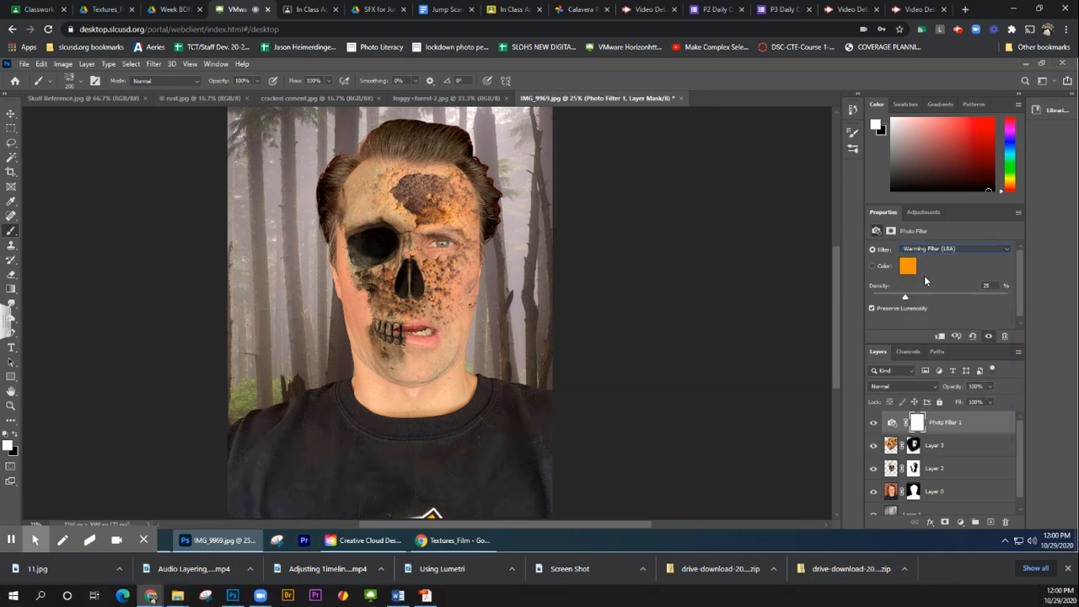
click(918, 250)
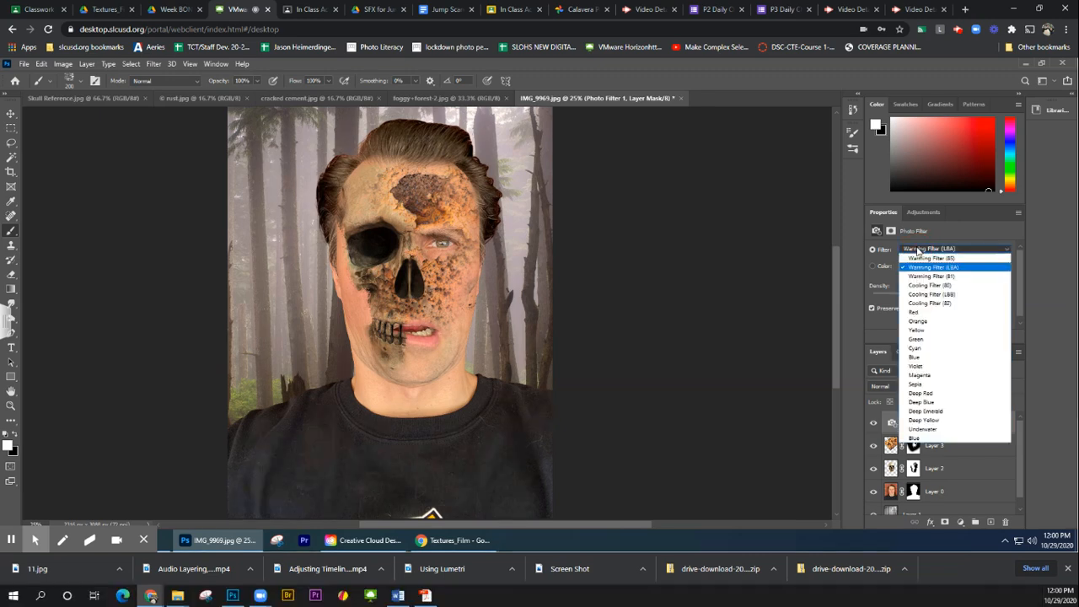
click(948, 305)
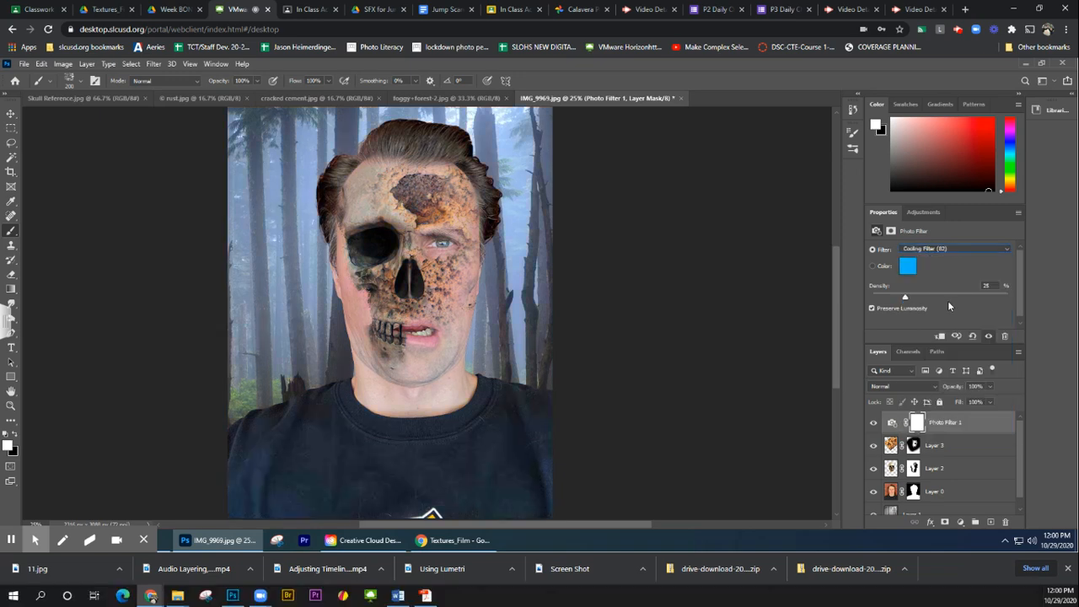
click(932, 251)
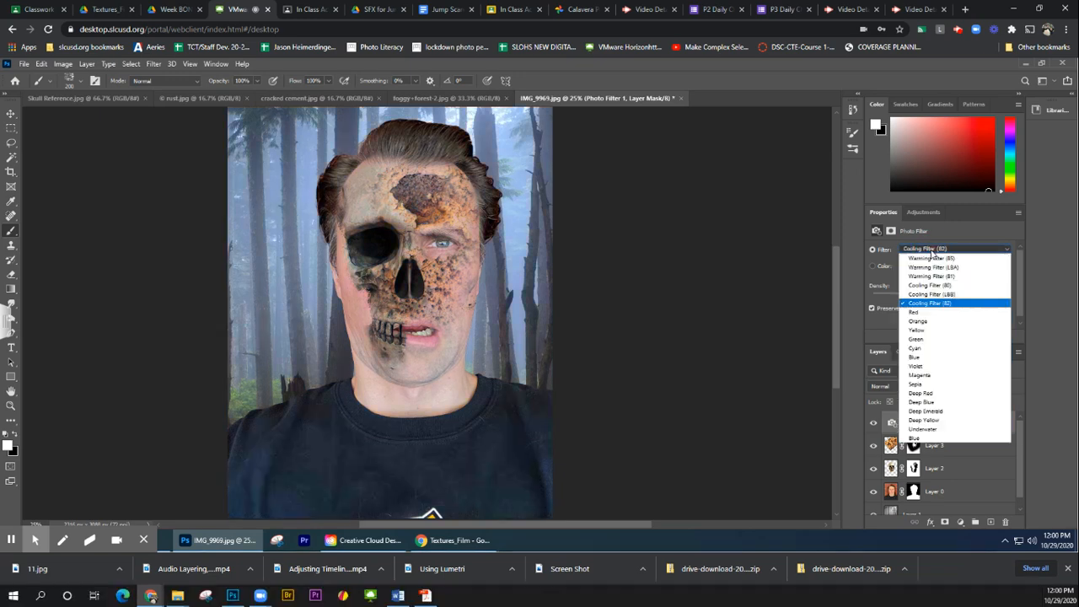
click(933, 384)
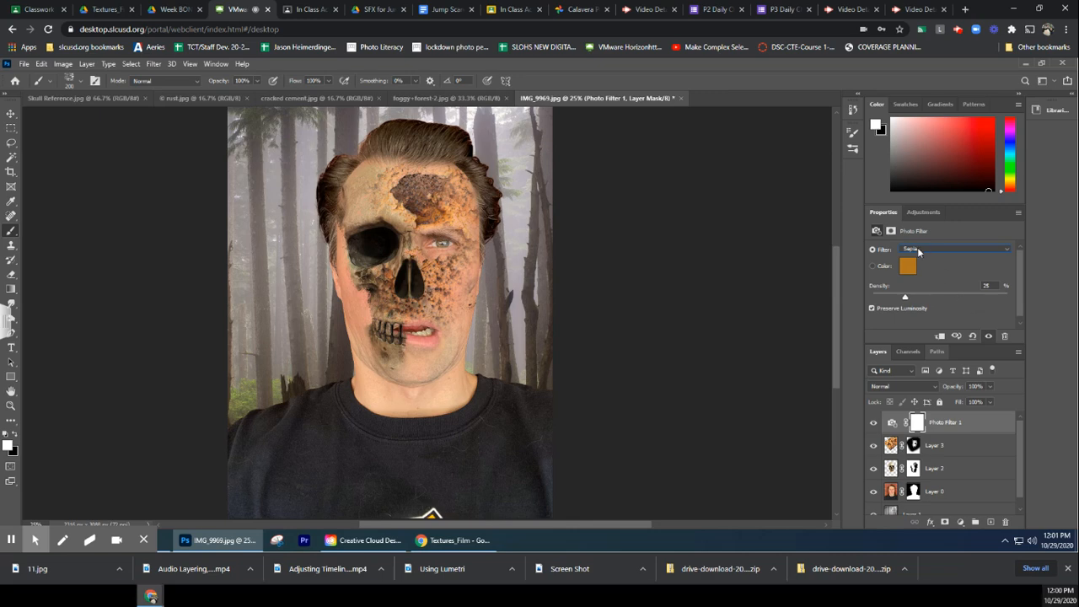
- Give the photo filter a custom dark green color, 103e07, and raise its density to 99%
click(873, 267)
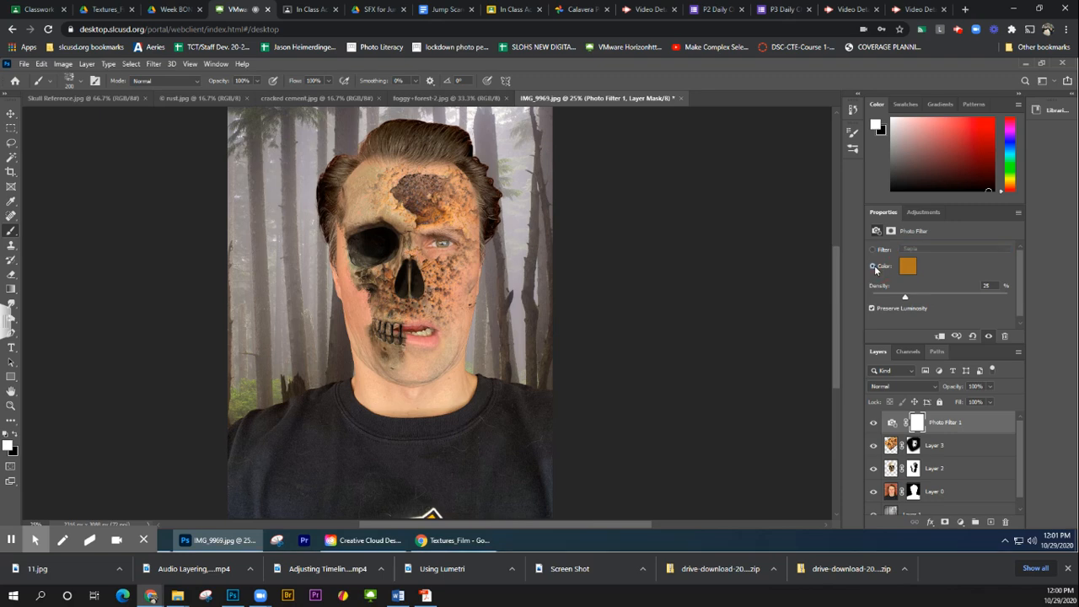
click(907, 267)
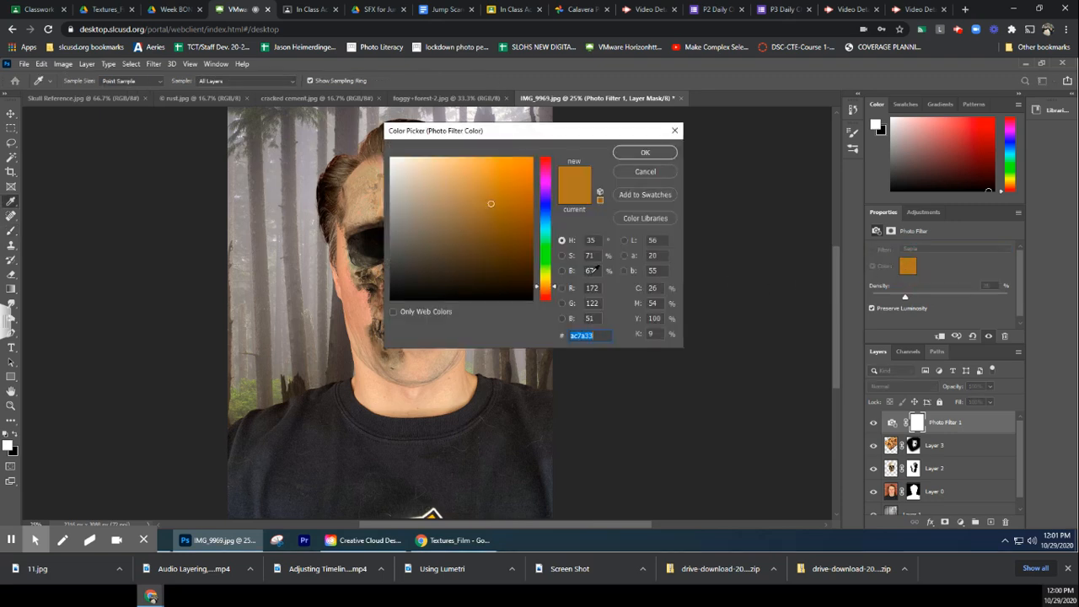
drag(550, 271, 548, 262)
click(519, 266)
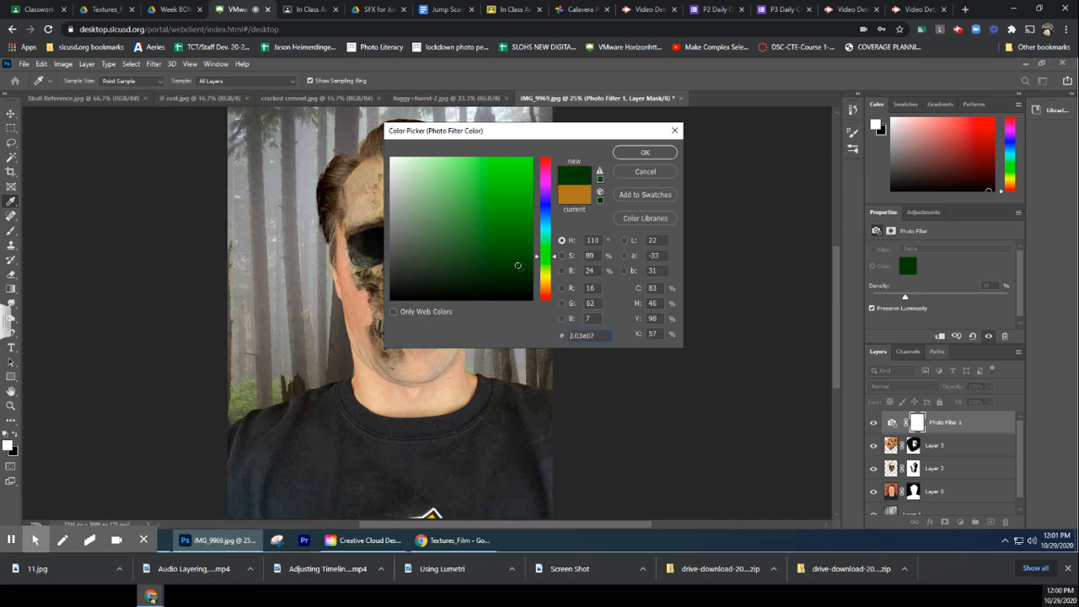
click(644, 153)
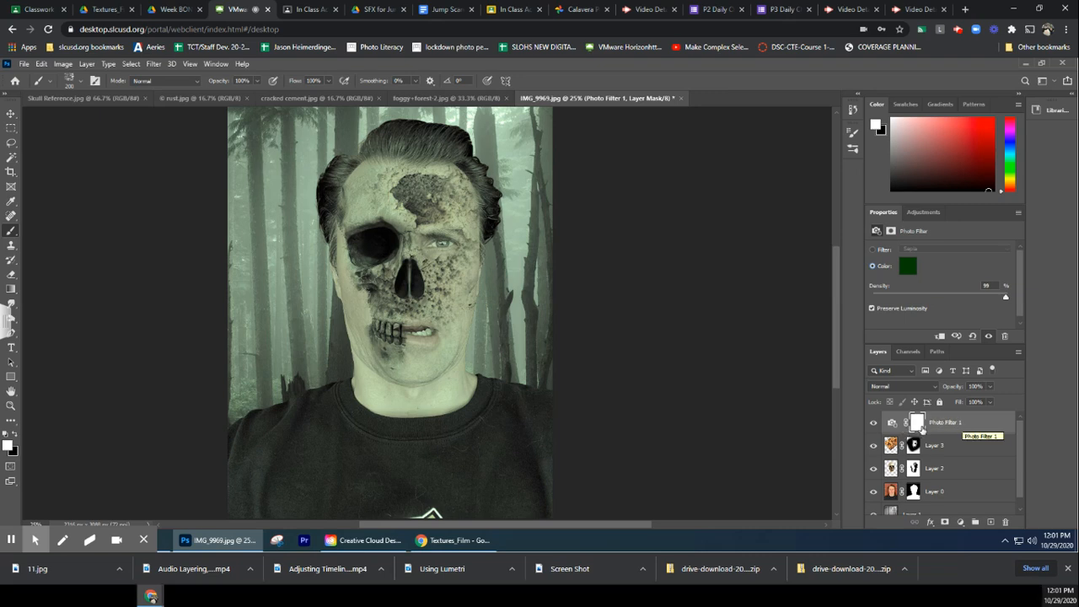
- Target the Photo Filter mask with a black textured brush enlarged to 600 px and paint over the forest beside the neck
click(917, 423)
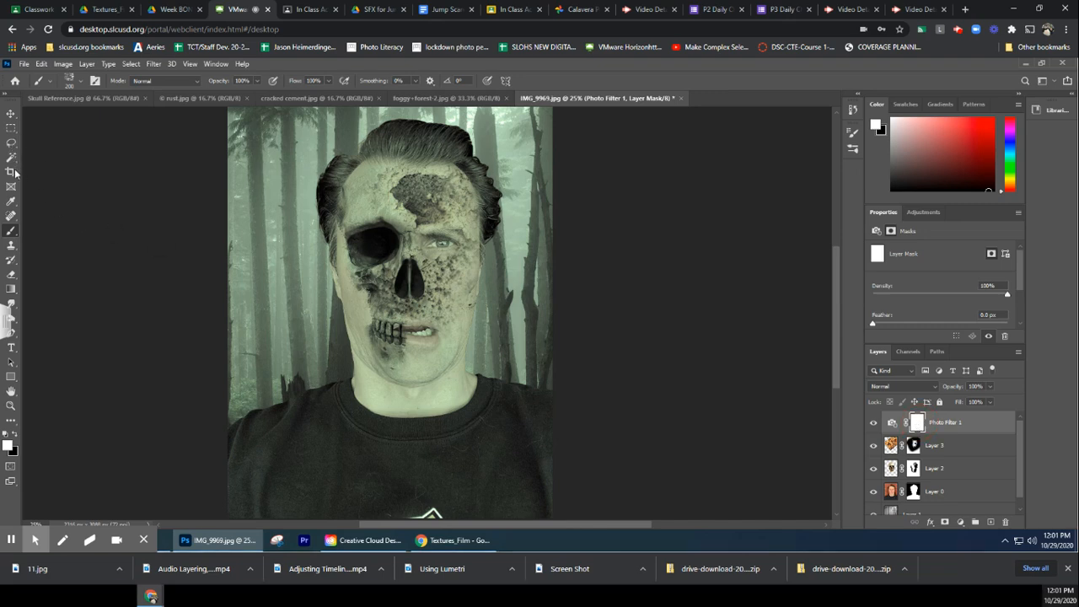
click(48, 82)
click(50, 84)
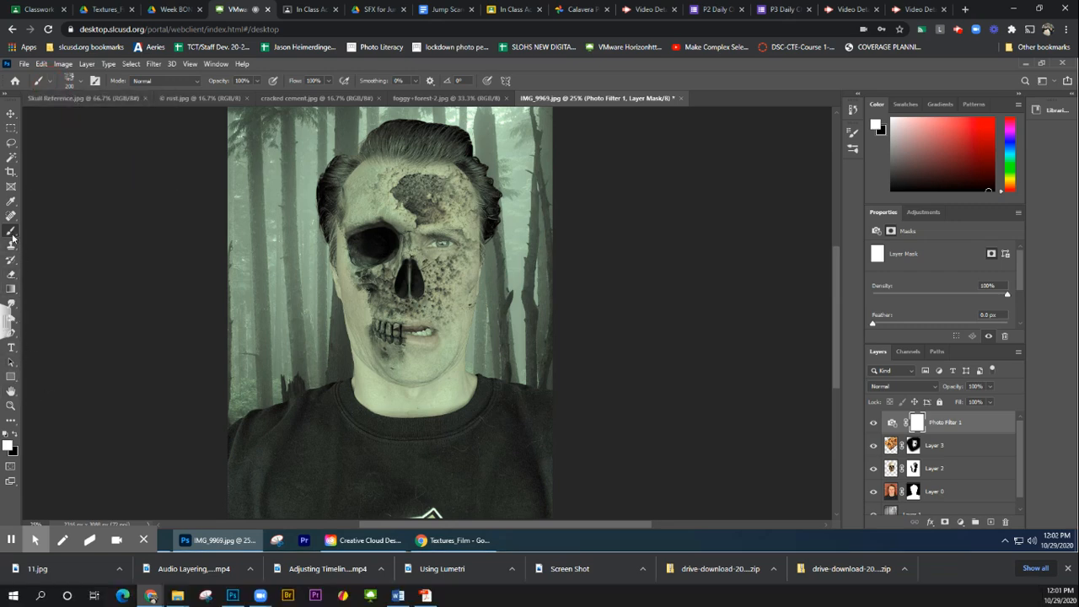
click(14, 435)
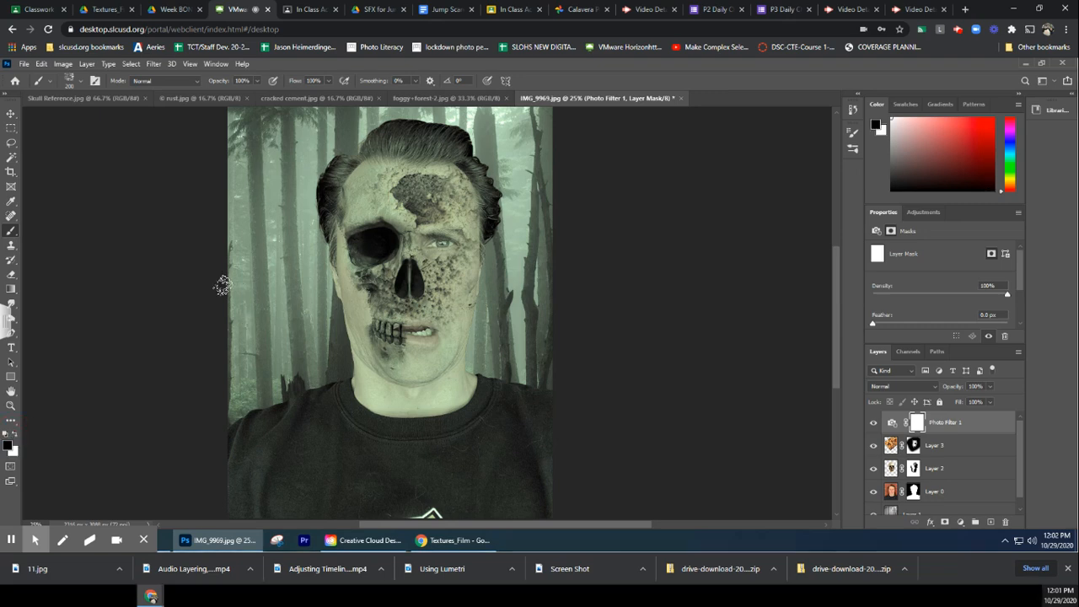
key(bracketright)
key(bracketright)
key(bracketright)
key(bracketright)
key(bracketright)
click(286, 346)
mouse_move(285, 346)
mouse_down()
mouse_move(285, 262)
mouse_move(260, 228)
mouse_move(281, 133)
mouse_move(309, 116)
mouse_move(260, 122)
mouse_move(224, 161)
mouse_move(254, 311)
mouse_move(278, 343)
mouse_move(237, 397)
mouse_move(232, 345)
mouse_move(272, 198)
mouse_move(310, 160)
mouse_move(303, 201)
mouse_move(315, 271)
mouse_move(265, 366)
mouse_up()
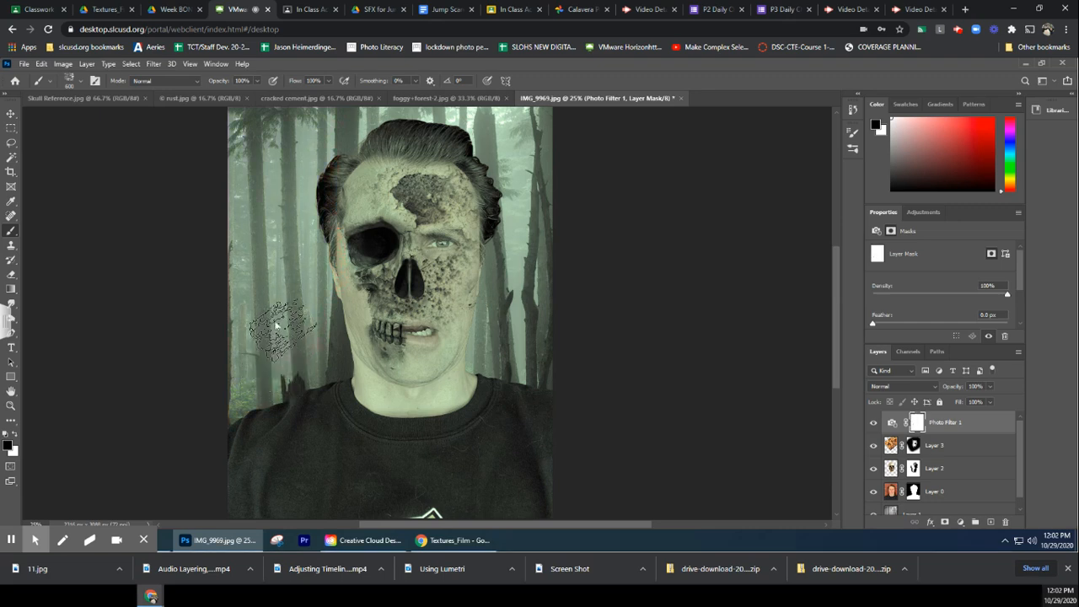
- Enlarge the textured brush to 1300 px and paint black on the Photo Filter mask over the forest beside the man's jaw and hair
key(bracketright)
key(bracketright)
key(bracketright)
key(bracketright)
key(bracketright)
key(bracketright)
key(bracketright)
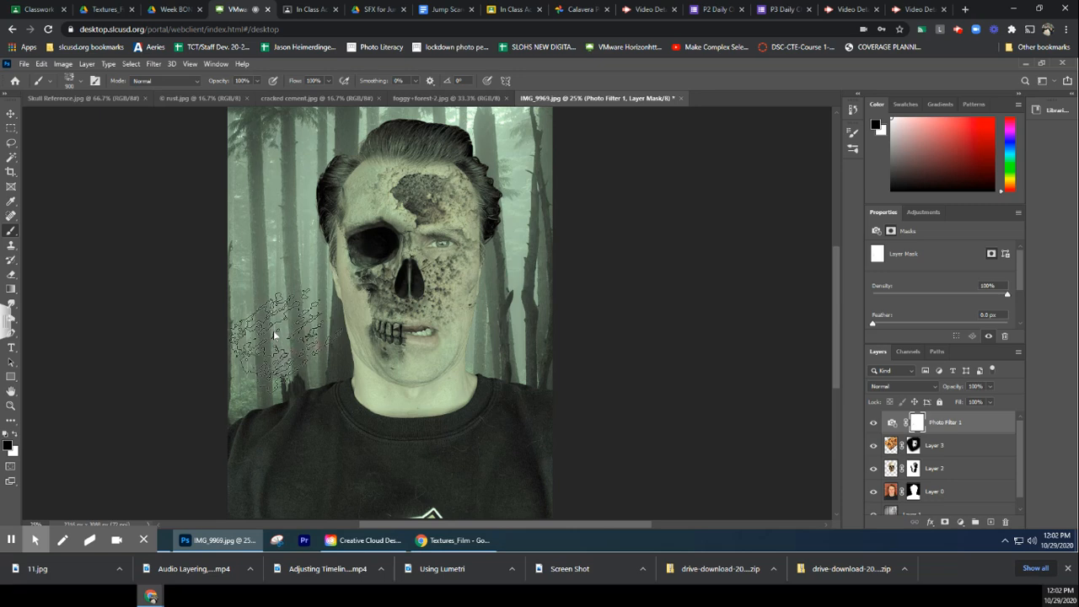
key(bracketright)
key(bracketright)
click(273, 331)
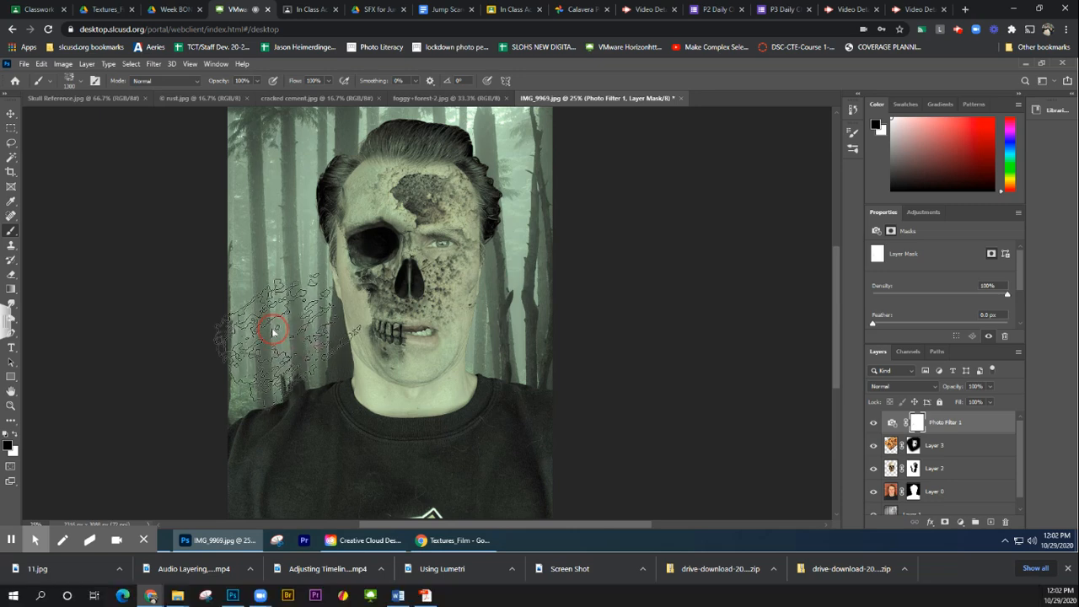
click(283, 168)
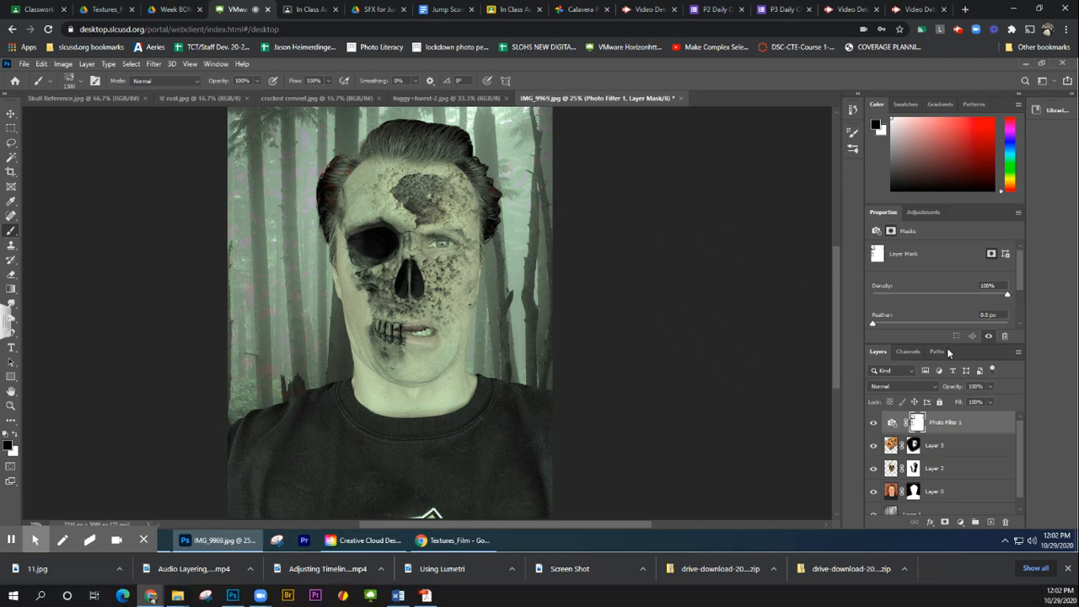
- Select all the layers from Photo Filter 1 down to Layer 1 and flatten the image
drag(946, 346, 937, 272)
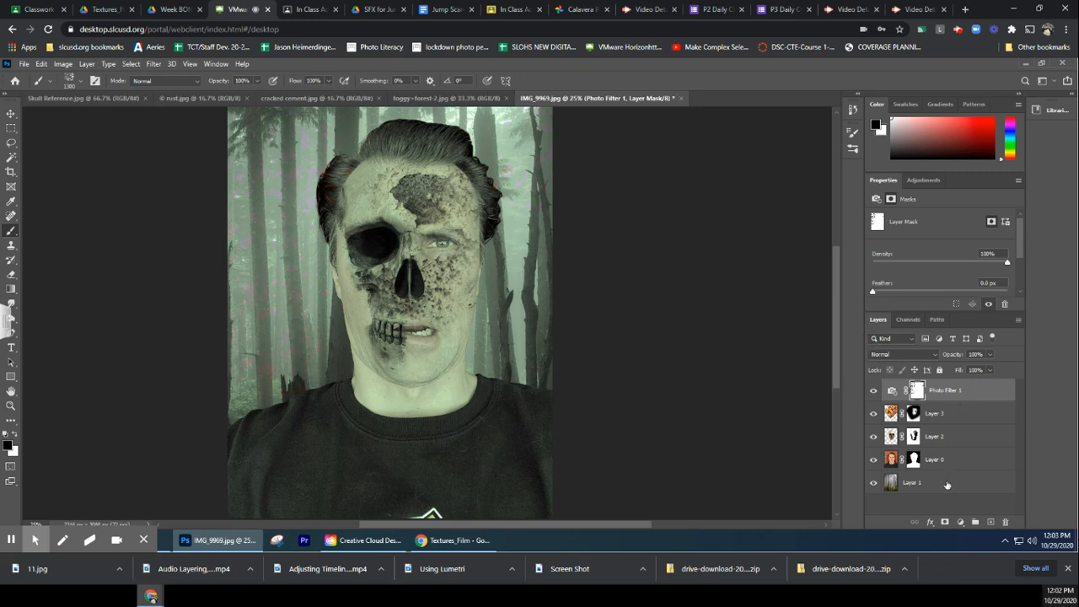
shift+click(947, 485)
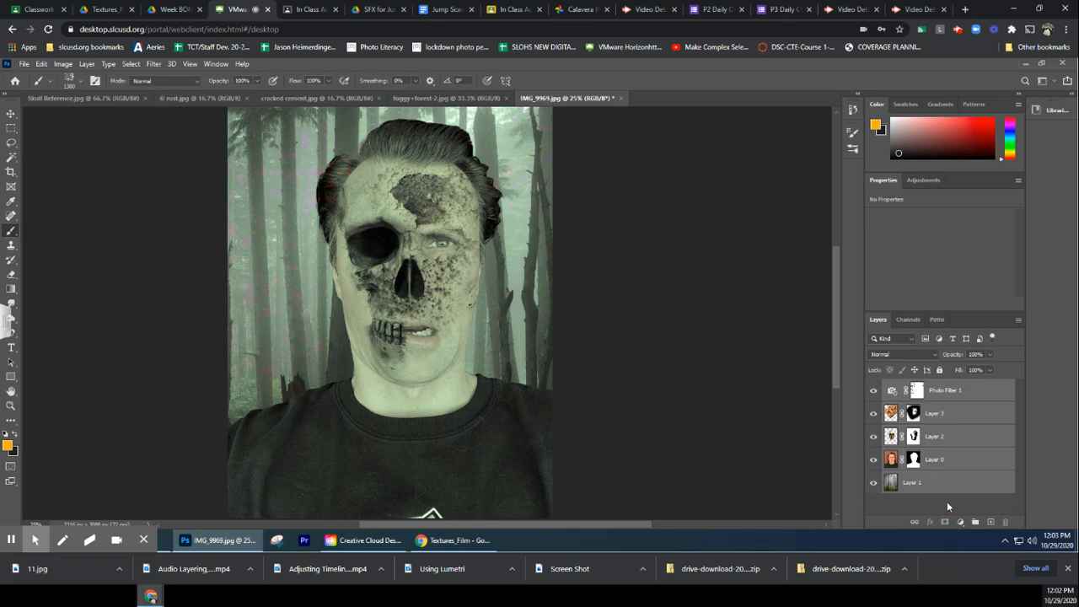
click(947, 501)
click(952, 392)
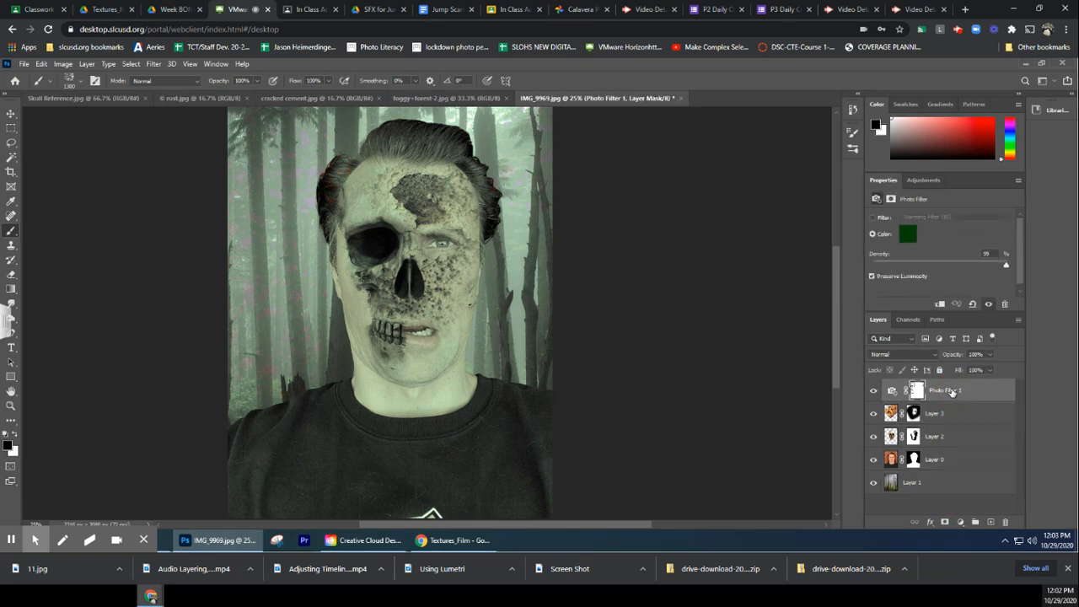
shift+click(950, 484)
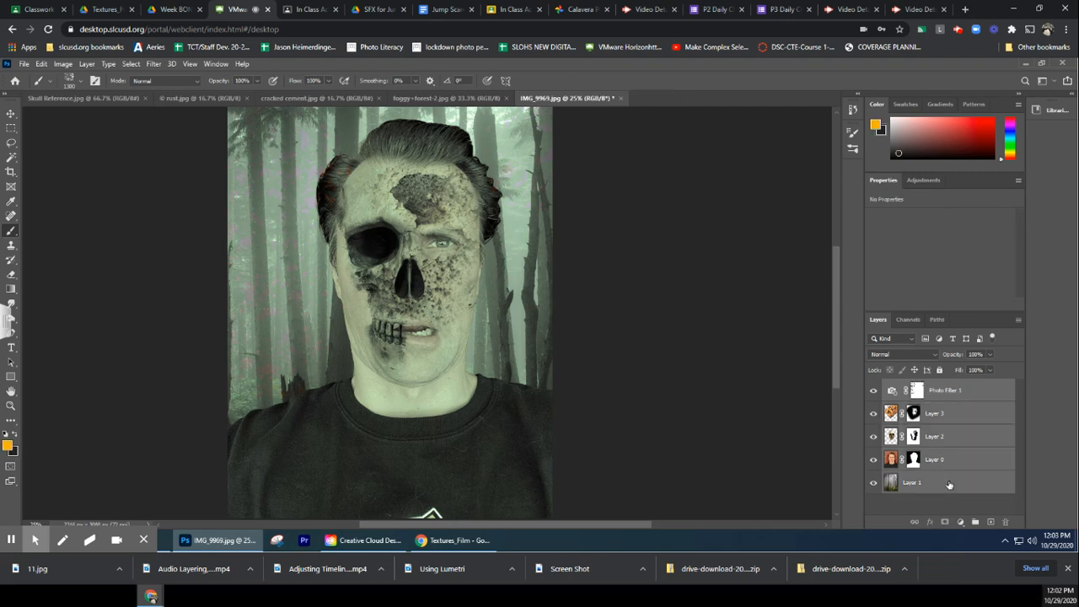
right_click(967, 413)
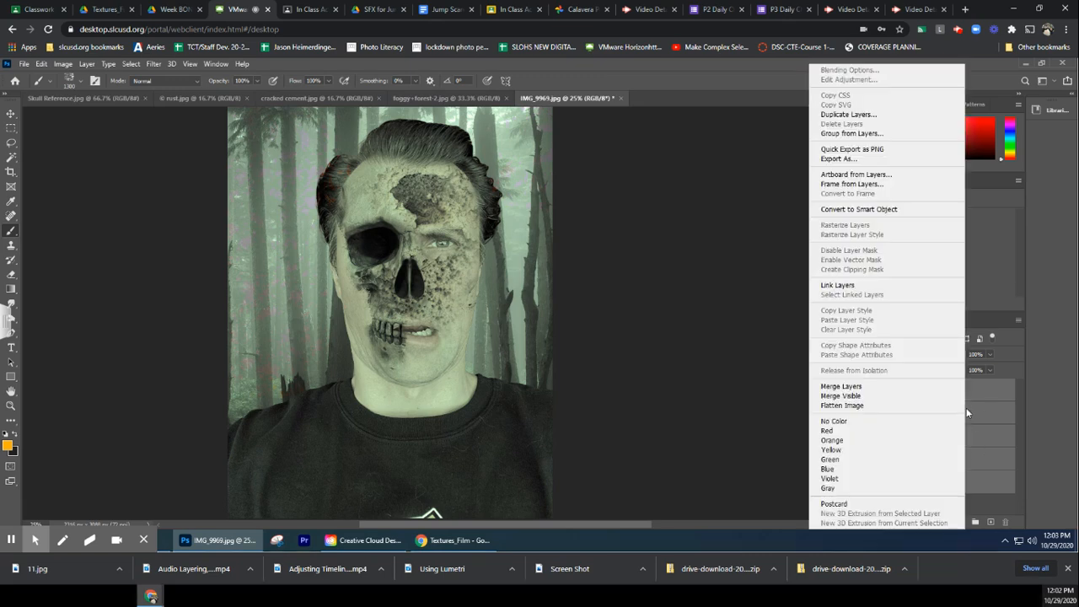
click(867, 407)
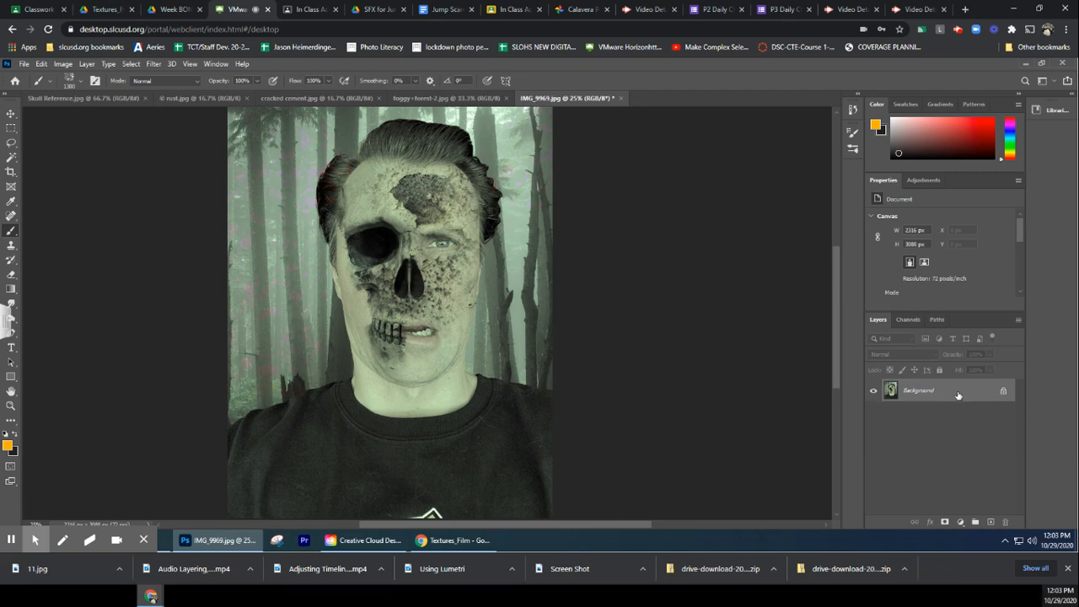
- Burn the midtones around the skull-side cheek, mouth and forehead with the Burn Tool, reducing the brush to 250 px
drag(873, 379, 47, 314)
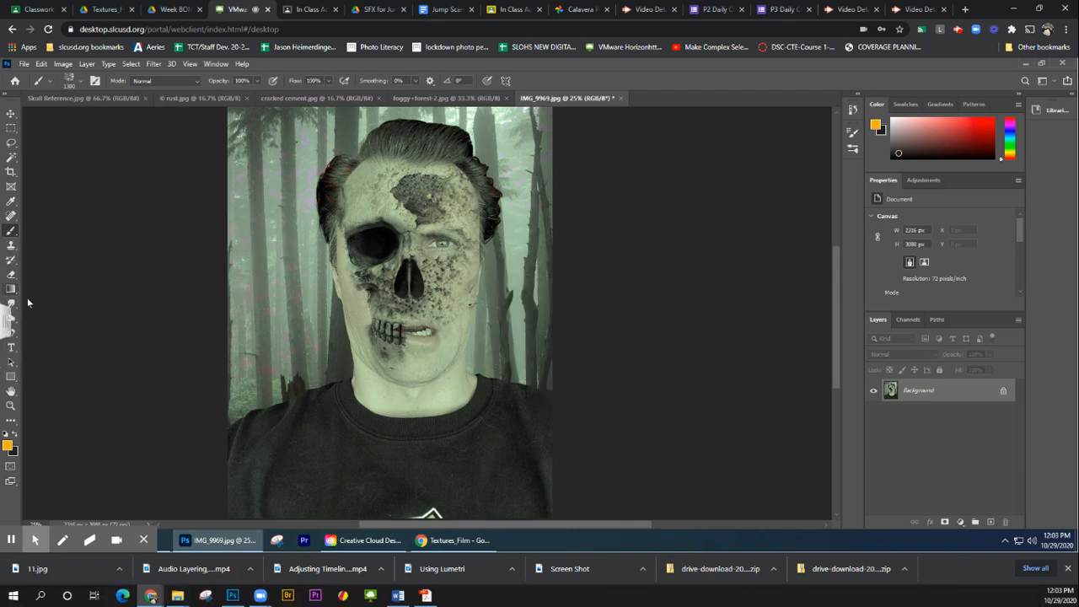
click(15, 318)
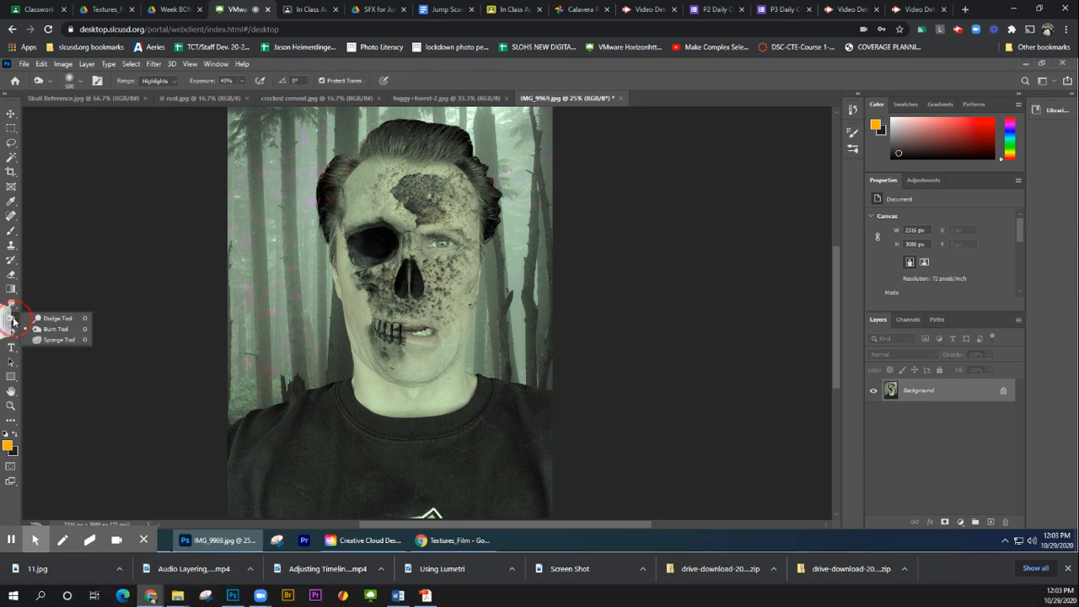
click(58, 329)
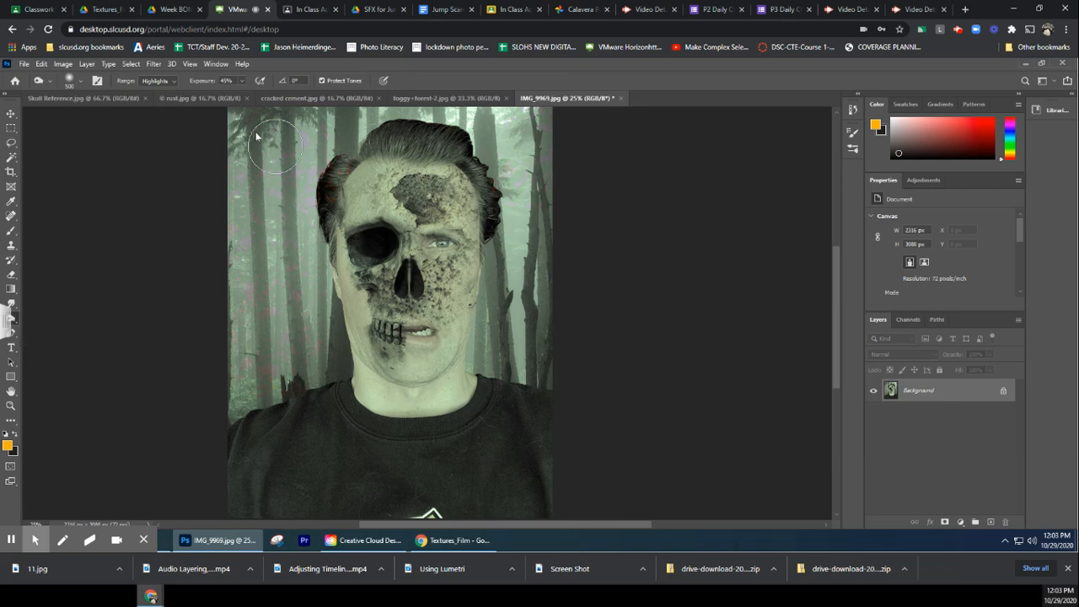
click(174, 81)
click(153, 95)
mouse_move(339, 187)
mouse_down()
mouse_move(349, 281)
mouse_move(364, 303)
mouse_move(344, 260)
mouse_move(345, 226)
mouse_move(352, 243)
mouse_up()
key([)
key([)
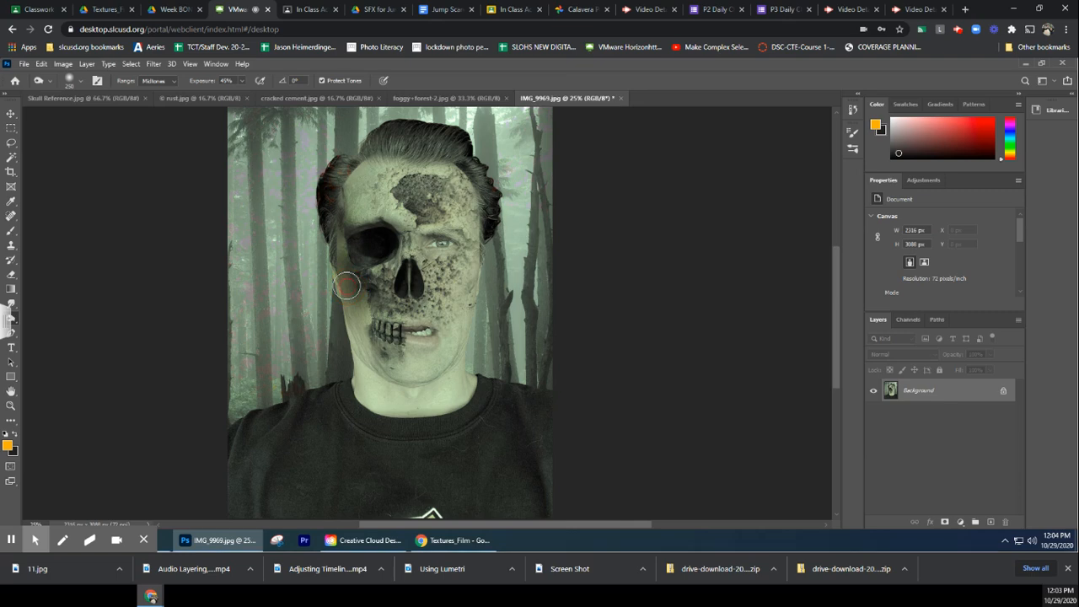
drag(350, 297, 361, 301)
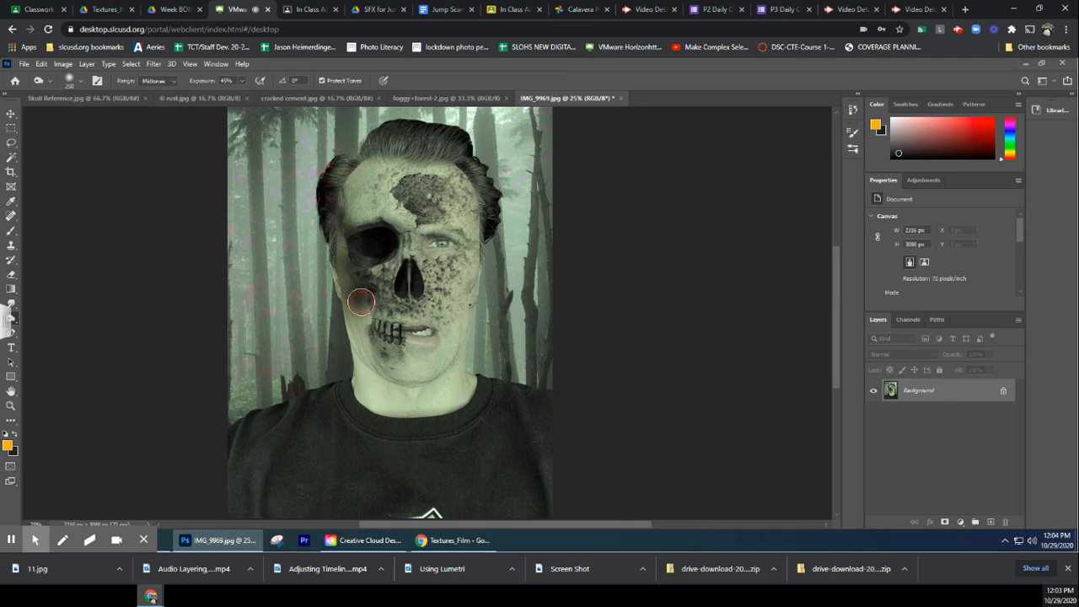
mouse_move(413, 333)
mouse_down()
mouse_move(446, 322)
mouse_move(455, 278)
mouse_move(471, 341)
mouse_move(460, 334)
mouse_move(479, 289)
mouse_move(467, 268)
mouse_move(474, 225)
mouse_move(454, 181)
mouse_move(407, 166)
mouse_move(345, 182)
mouse_move(396, 181)
mouse_move(450, 207)
mouse_move(464, 207)
mouse_move(469, 179)
mouse_move(440, 161)
mouse_move(369, 167)
mouse_up()
mouse_move(364, 185)
mouse_down()
mouse_move(355, 235)
mouse_move(340, 240)
mouse_move(359, 291)
mouse_move(345, 332)
mouse_move(357, 328)
mouse_move(365, 361)
mouse_up()
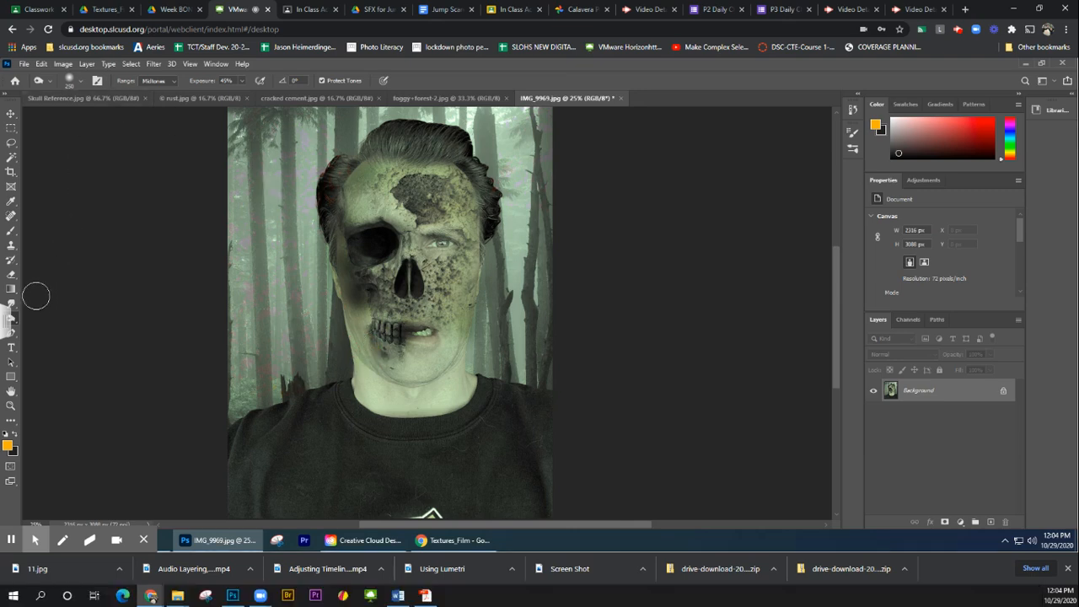
- Lighten the shadows around the skull eye socket, nose and mouth using the Dodge Tool with its range set to Shadows
click(12, 318)
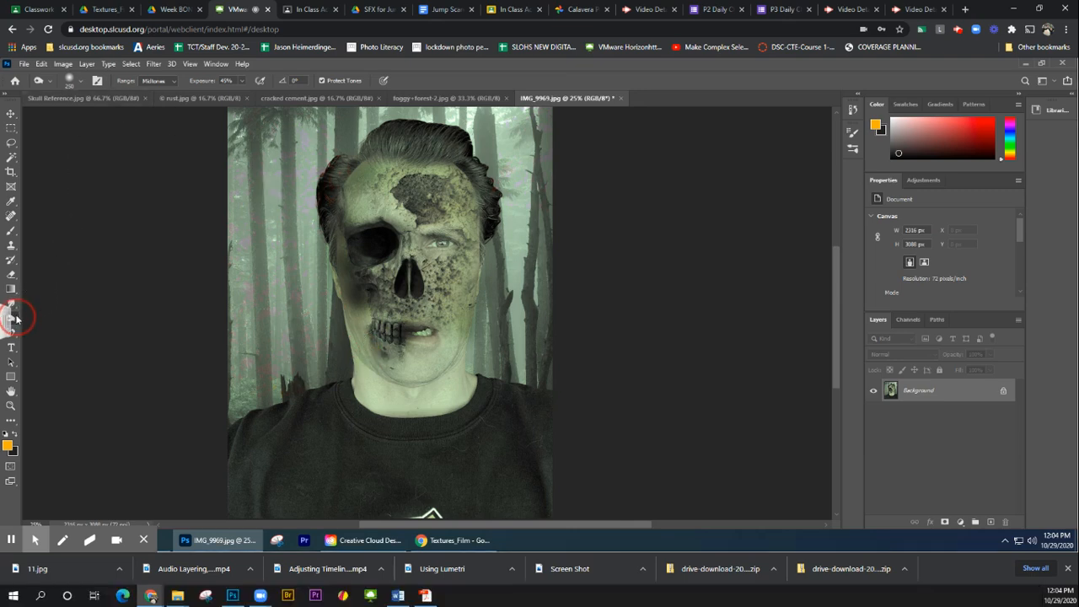
click(50, 328)
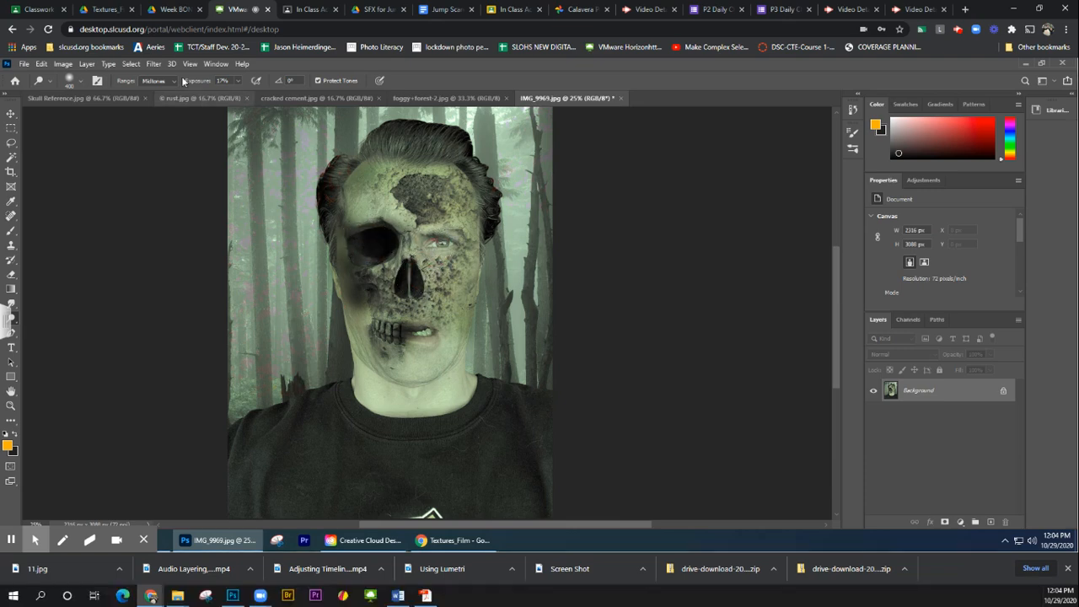
click(159, 80)
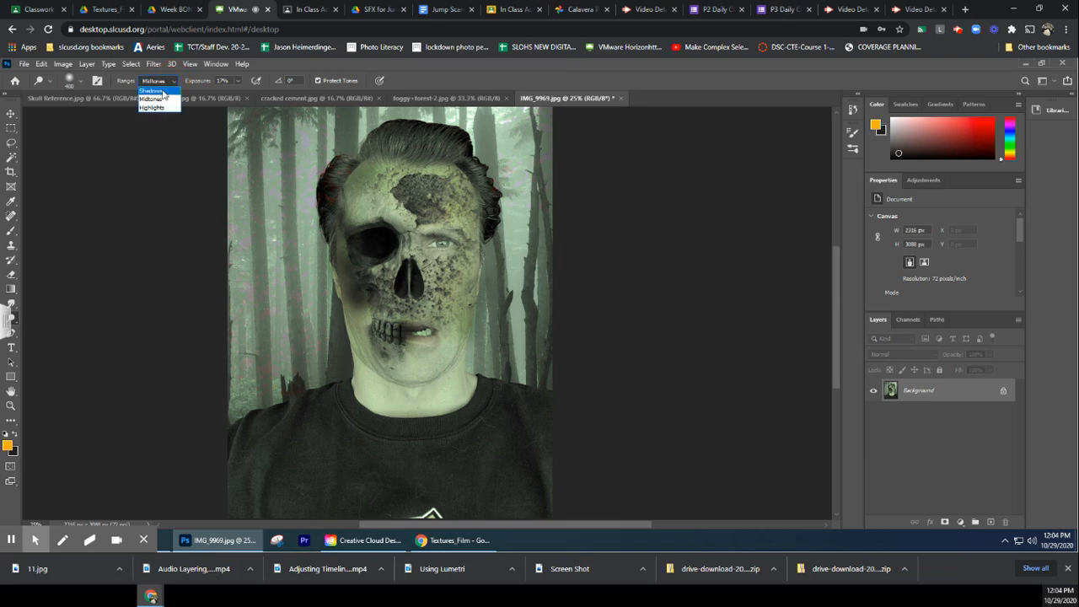
click(154, 90)
click(378, 225)
mouse_move(378, 225)
mouse_down()
mouse_move(353, 217)
mouse_move(387, 261)
mouse_move(404, 259)
mouse_move(398, 285)
mouse_move(431, 313)
mouse_up()
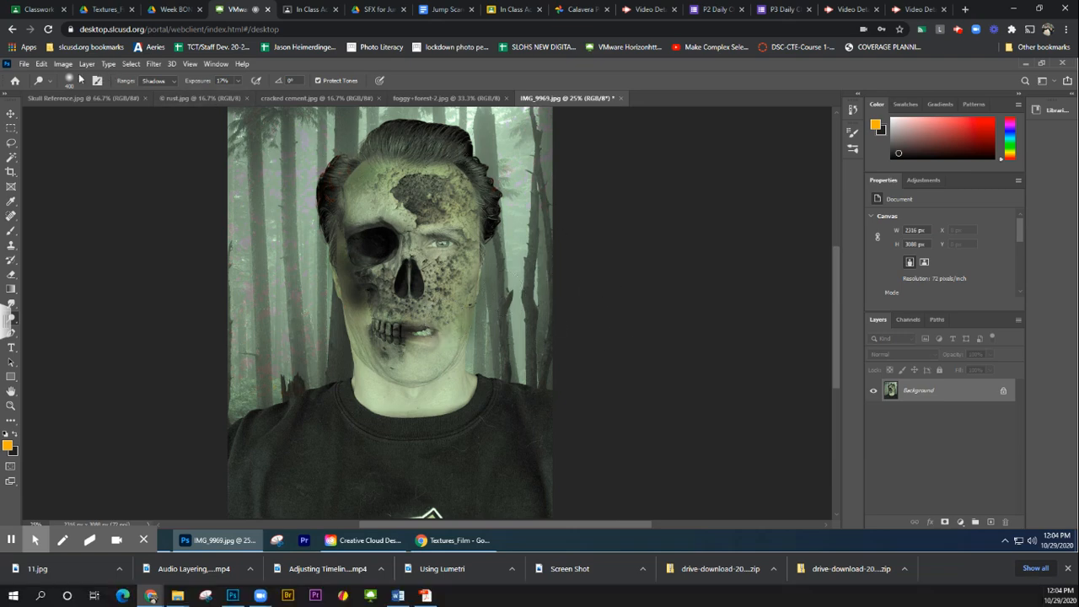
- Open the scratched texture 11.jpg from Downloads and move it into IMG_9969.jpg as a layer covering the portrait
click(26, 65)
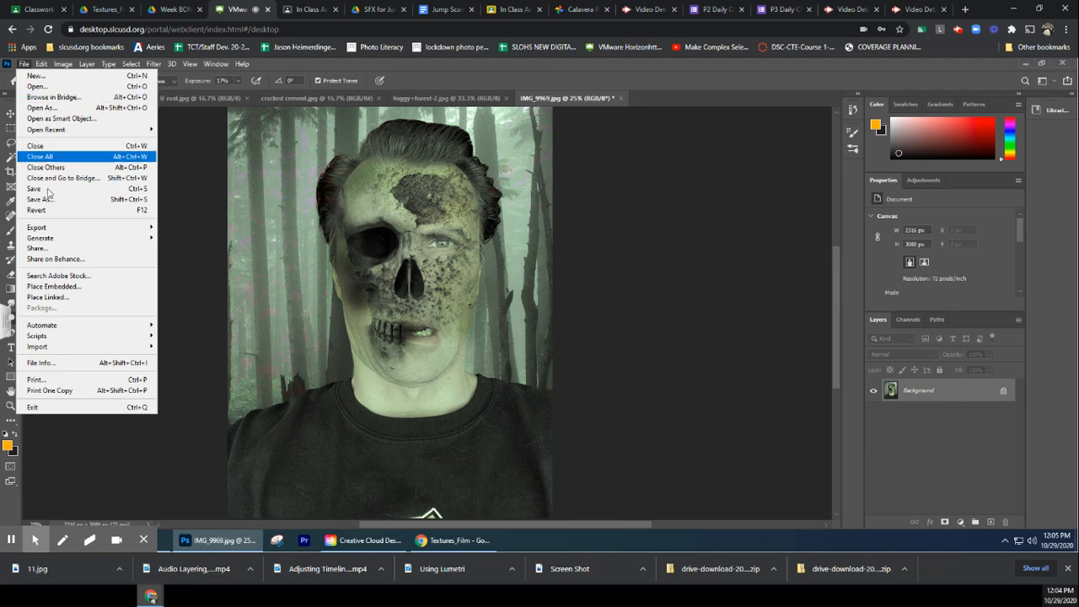
mouse_move(48, 231)
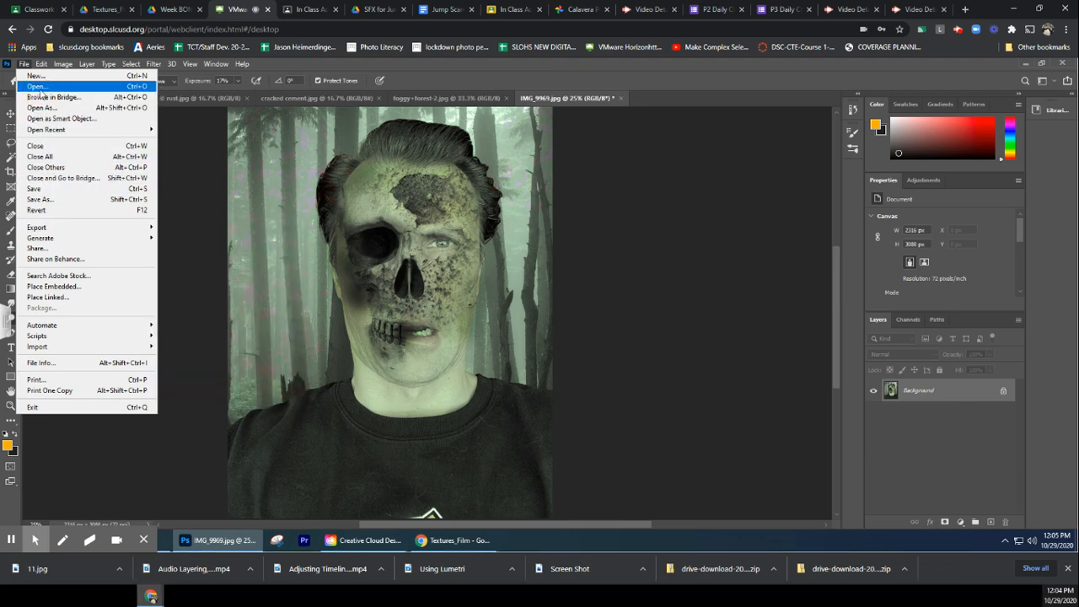
click(37, 87)
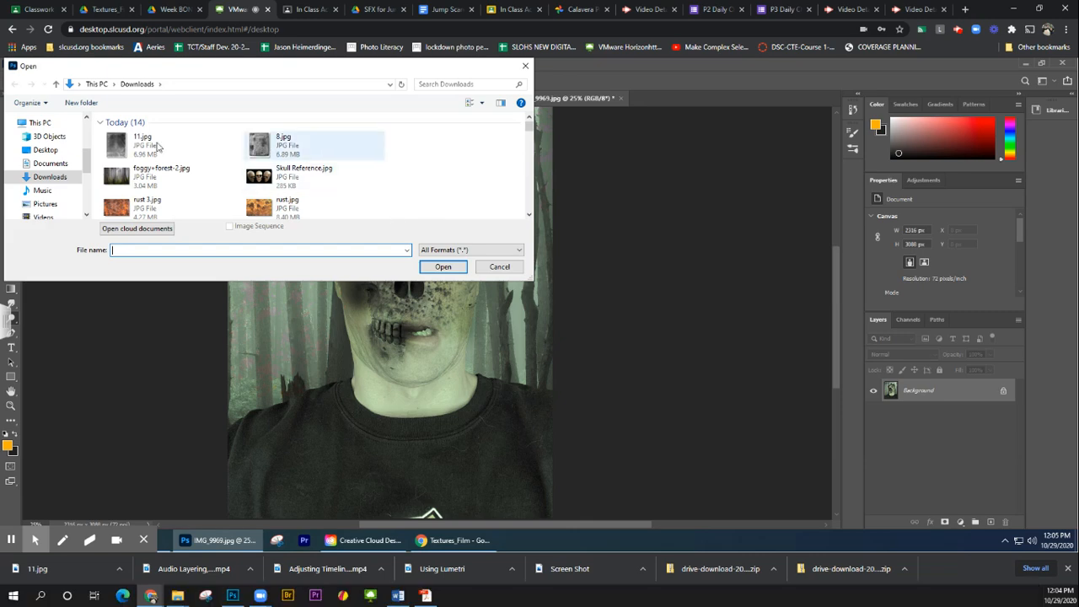
double_click(118, 145)
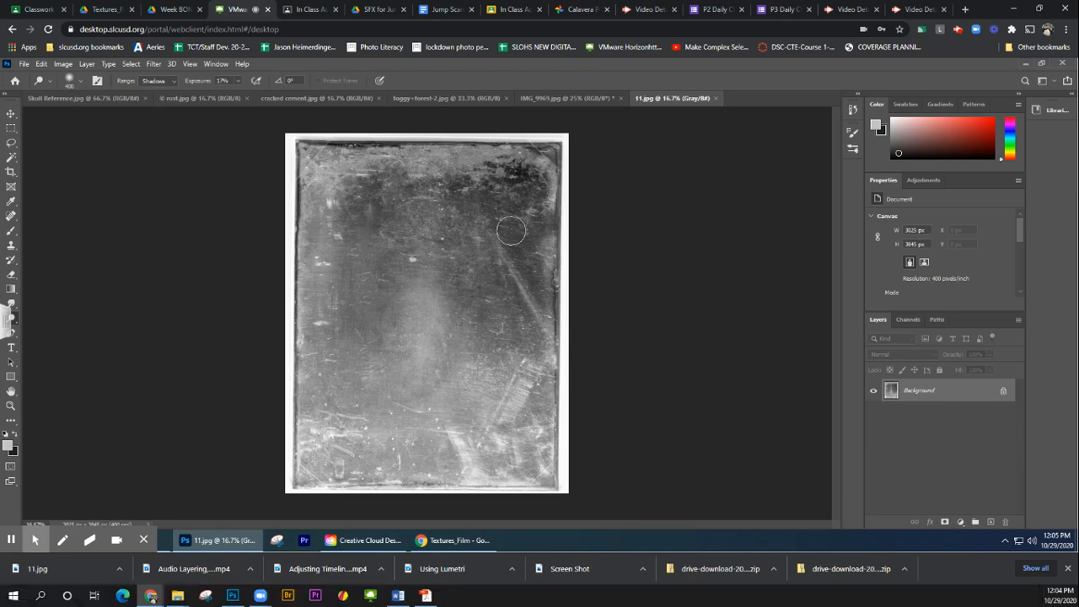
click(11, 113)
mouse_move(406, 266)
mouse_down()
mouse_move(422, 224)
mouse_move(512, 156)
mouse_move(546, 121)
mouse_move(545, 98)
mouse_move(415, 227)
mouse_move(414, 283)
mouse_up()
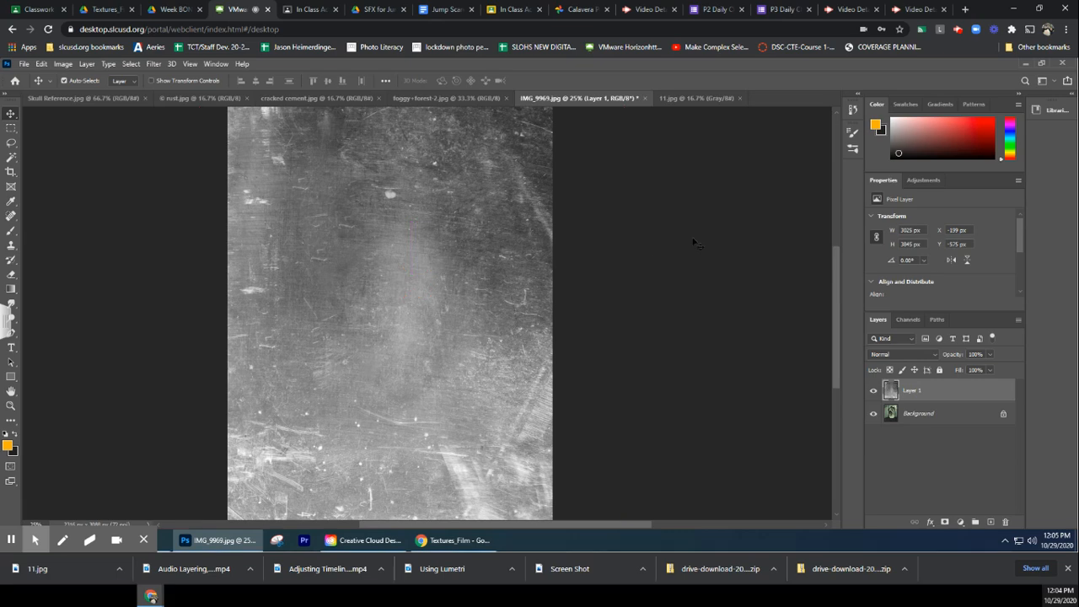
- Try the blend modes from Dissolve through Hard Light on the scratched texture layer, comparing their effect on the portrait
scroll(694, 243, up, 5)
scroll(694, 243, down, 5)
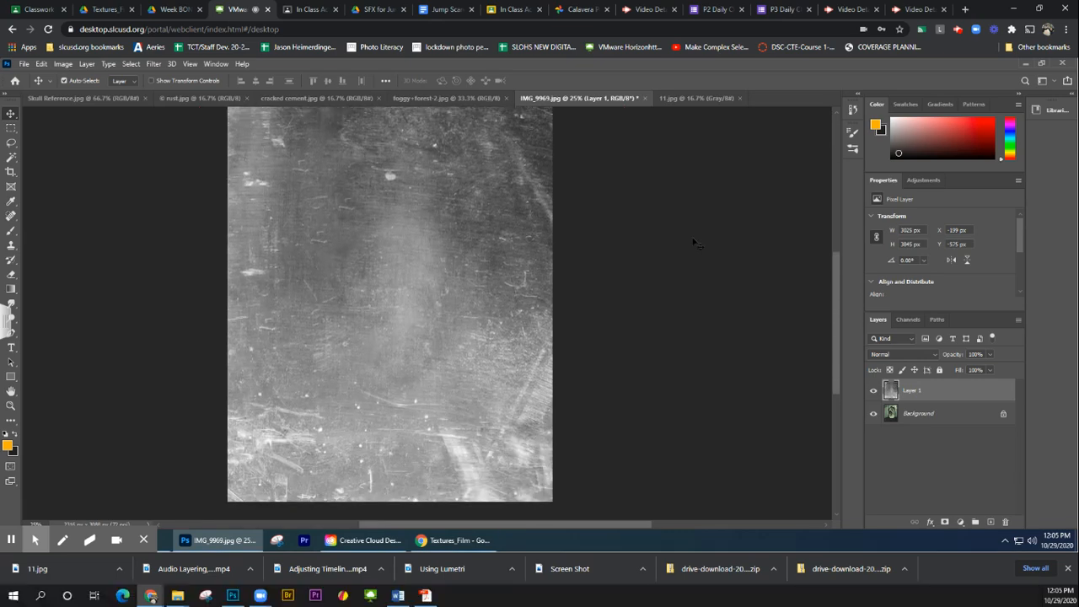
scroll(694, 243, up, 2)
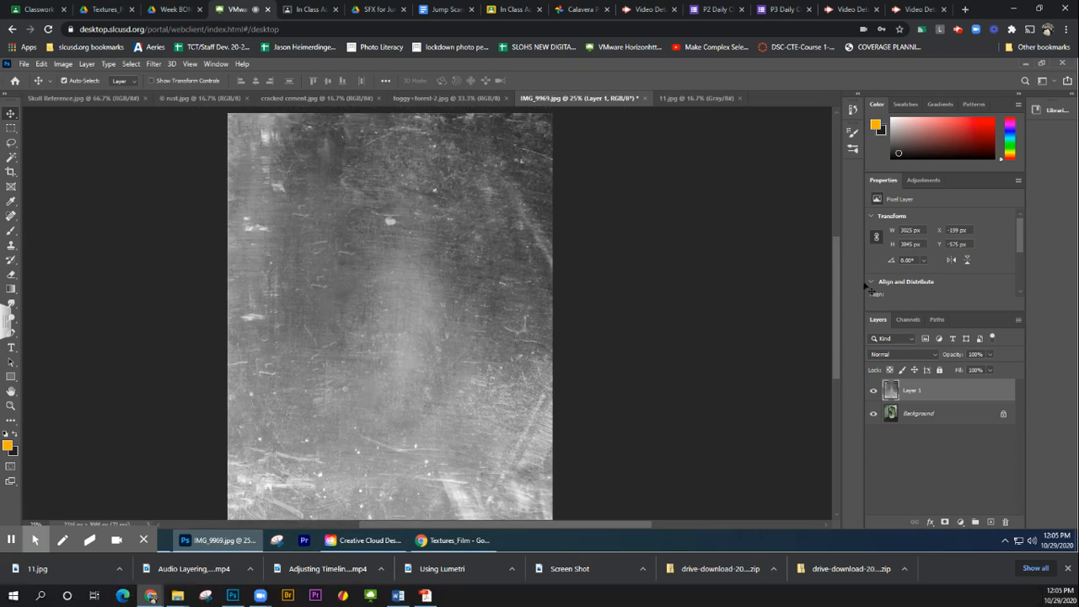
click(902, 354)
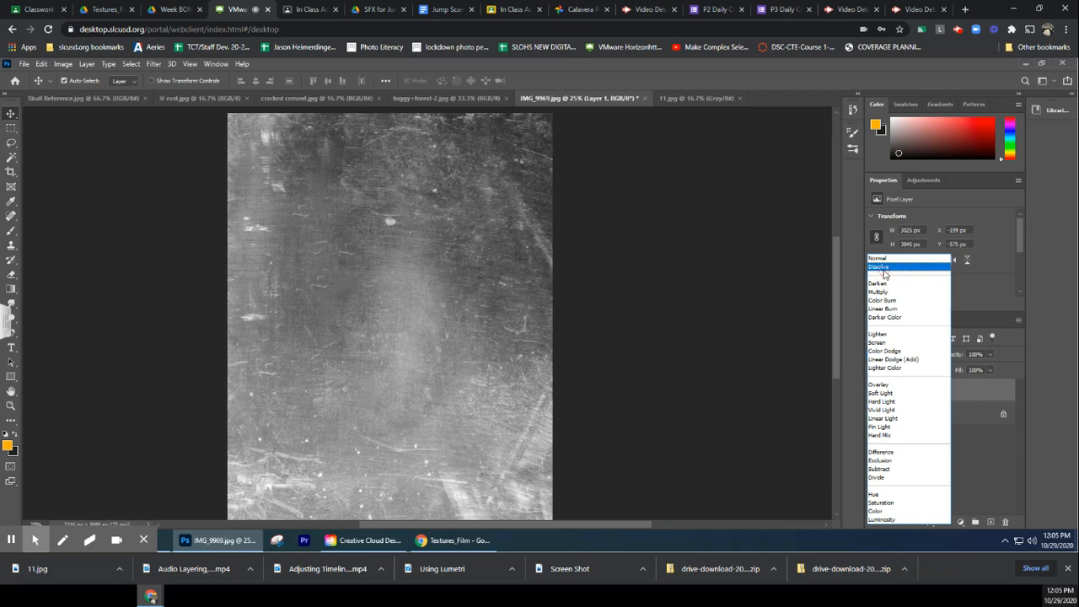
click(885, 268)
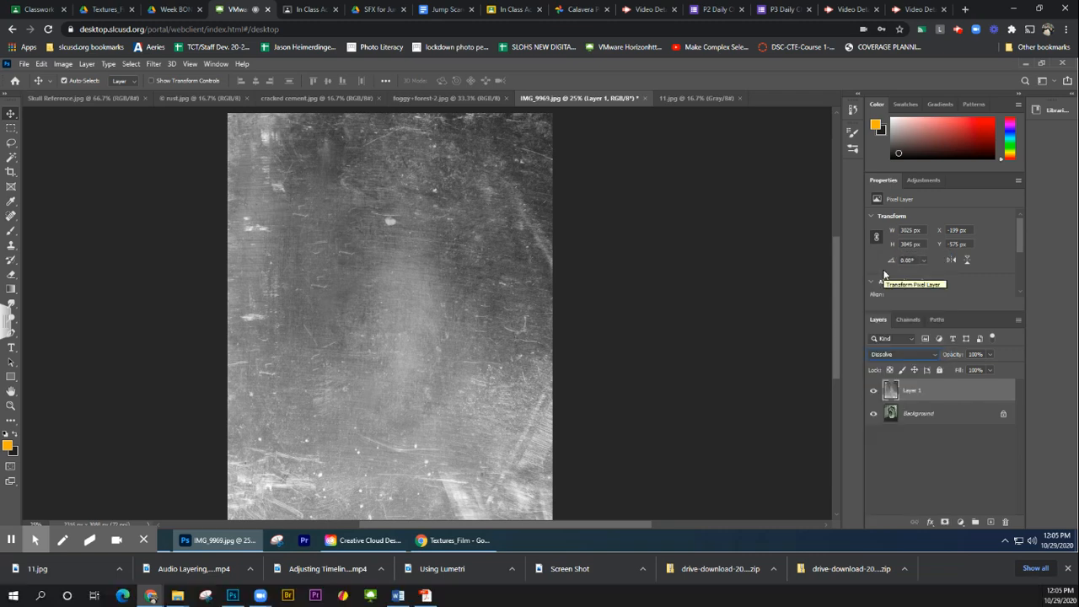
key(Down)
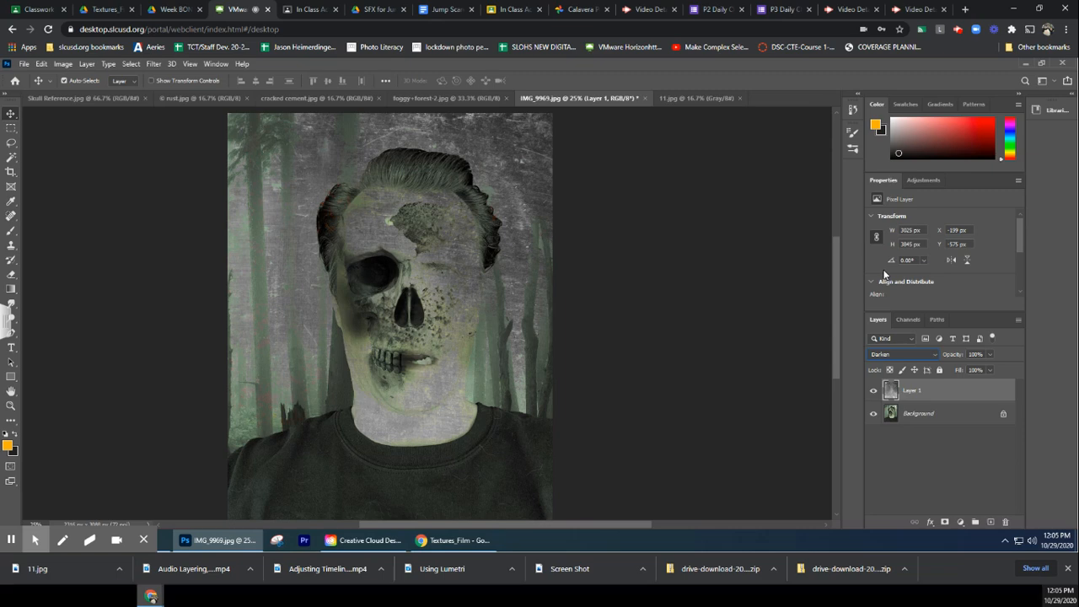
key(Down)
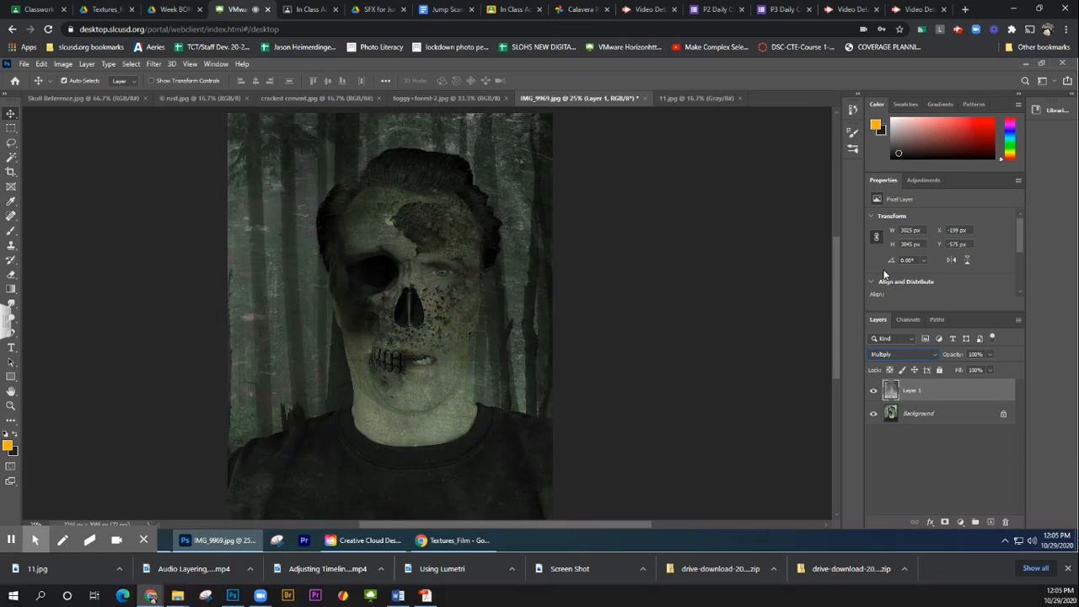
key(Down)
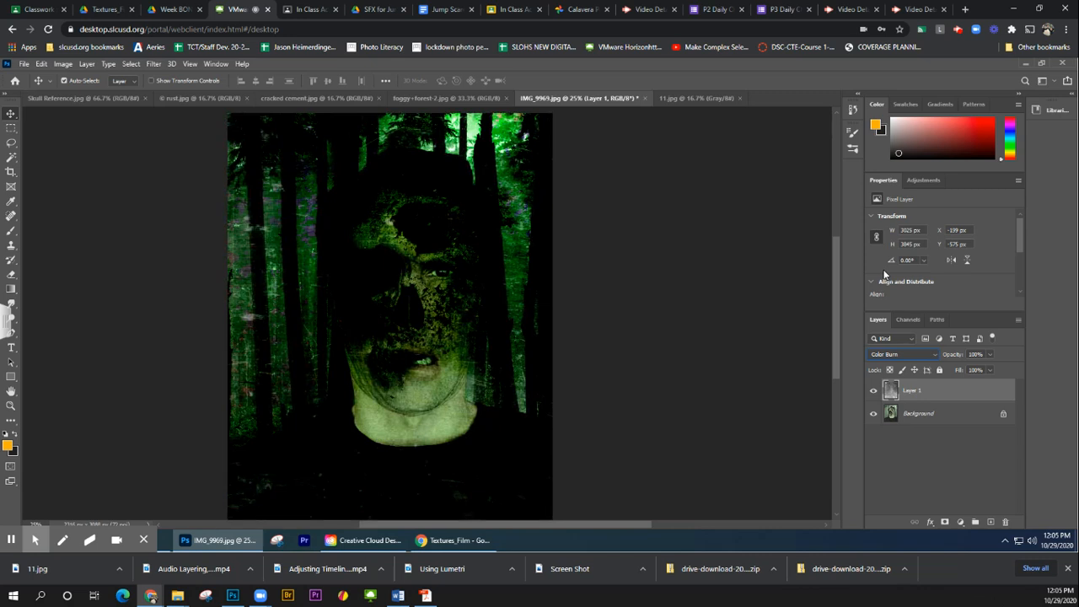
key(Down)
key(Down)
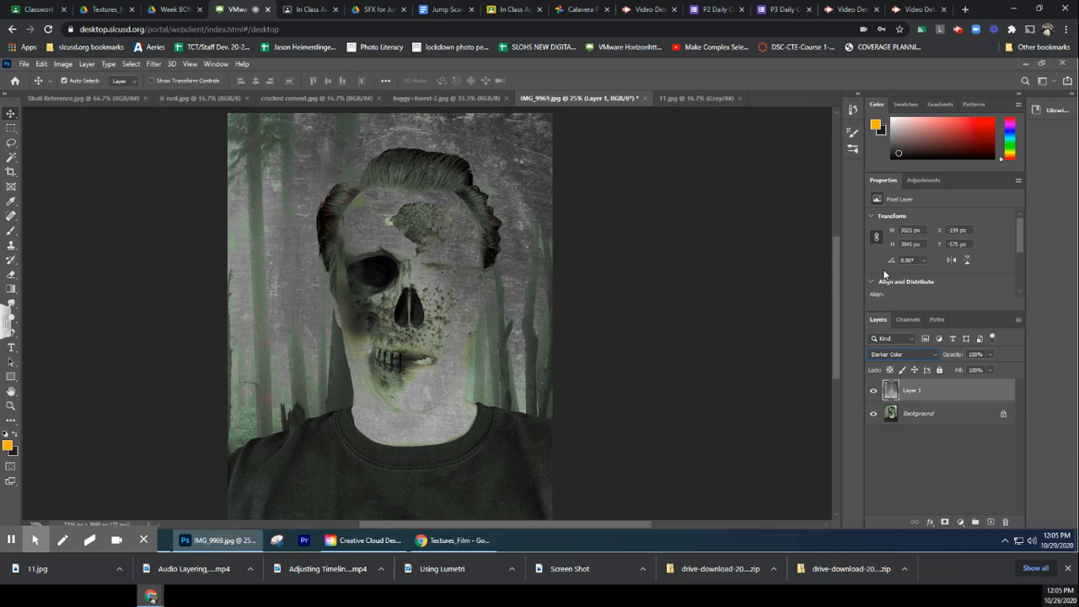
key(Down)
key(Down)
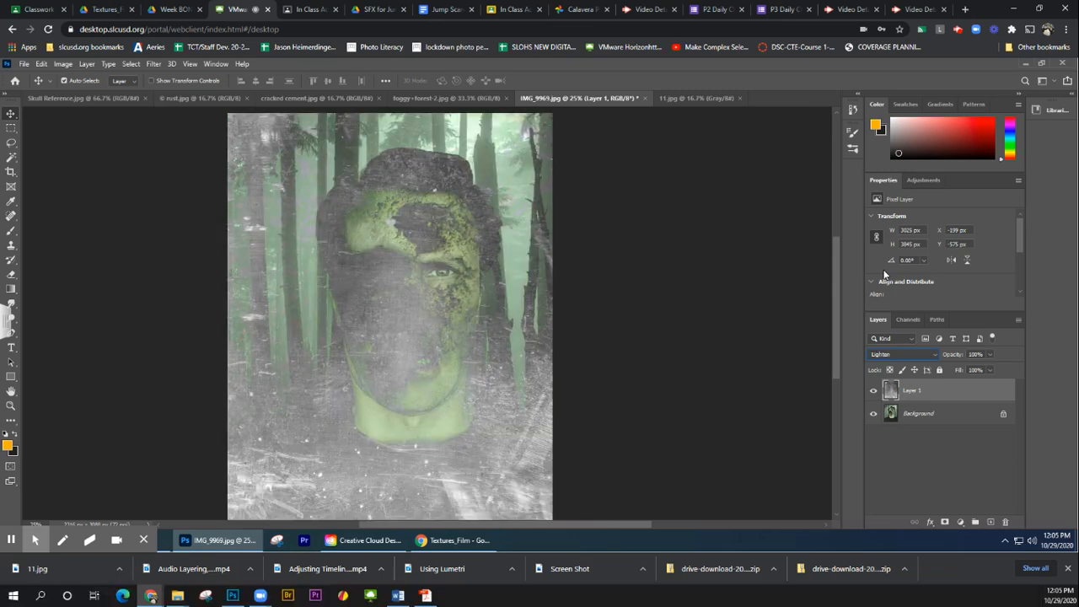
key(Down)
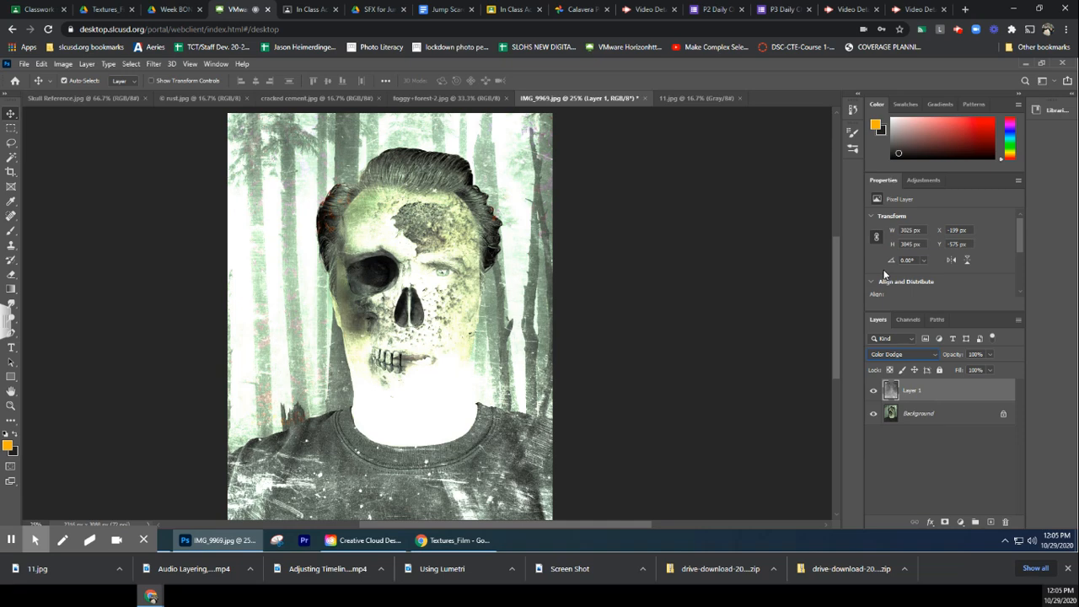
key(Down)
key(Down)
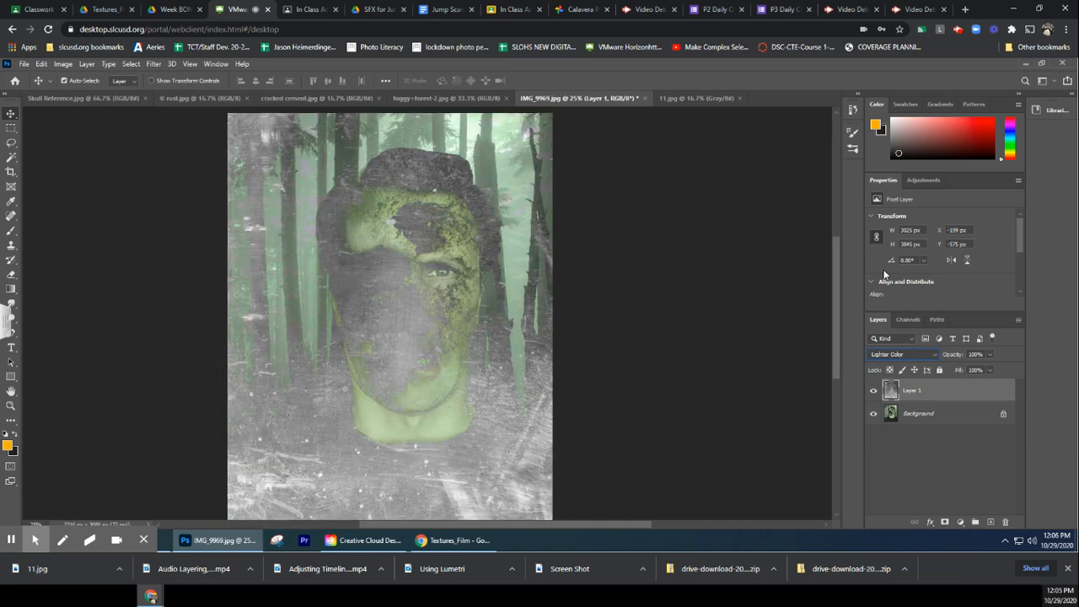
key(Down)
key(Down)
key(Down)
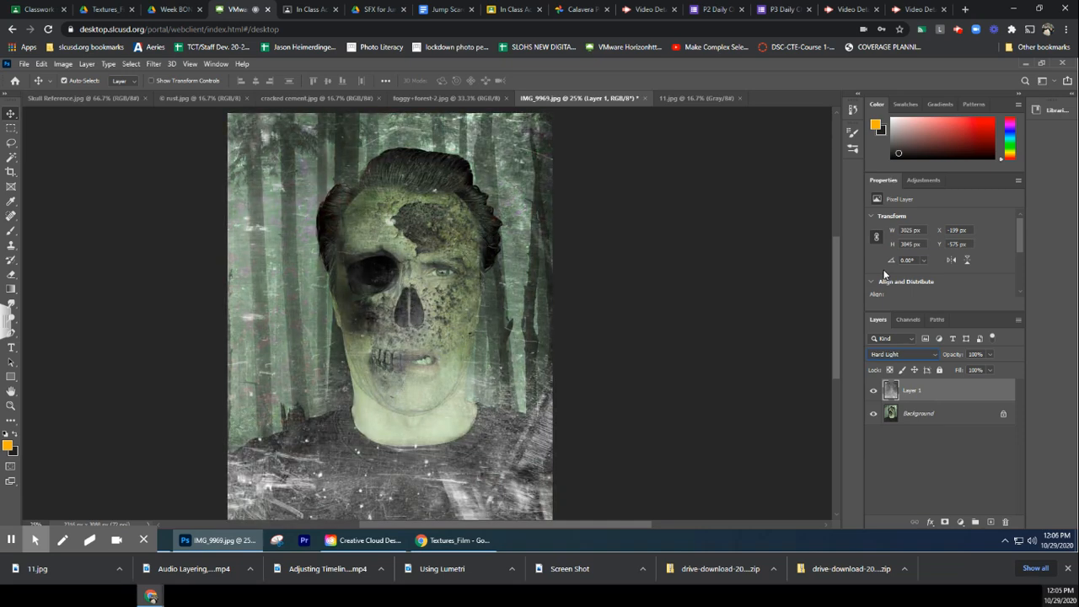
key(Up)
key(Down)
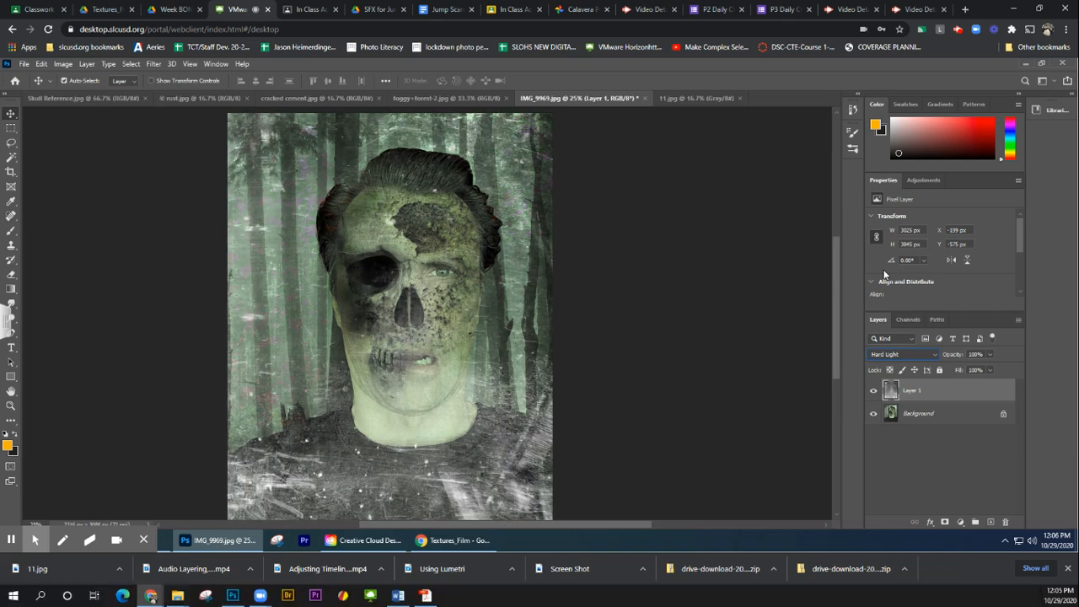
- Compare the blend modes up to Difference, then set the scratched texture layer to Pin Light at about 63% opacity
key(Down)
key(Down)
key(Down)
key(Up)
key(Down)
key(Down)
key(Up)
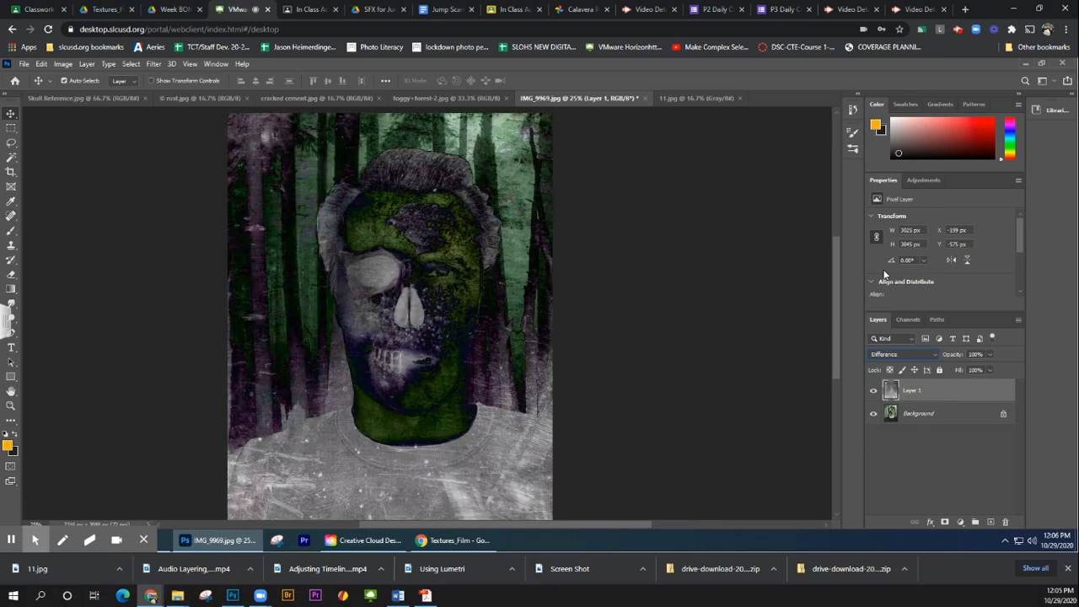
key(Up)
key(Down)
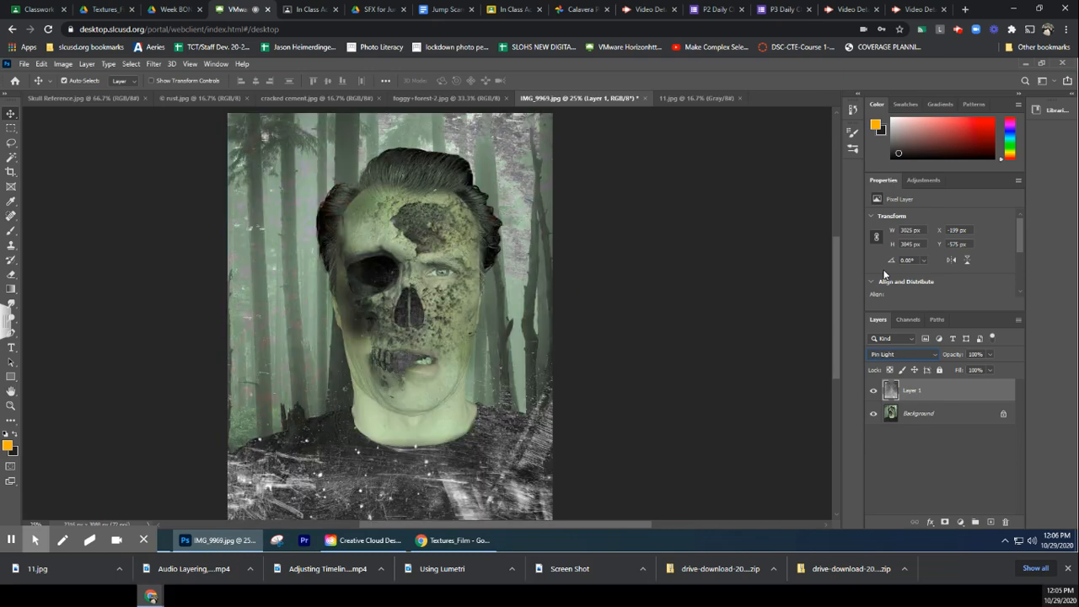
click(990, 354)
mouse_move(978, 373)
mouse_down()
mouse_move(961, 368)
mouse_move(972, 371)
mouse_up()
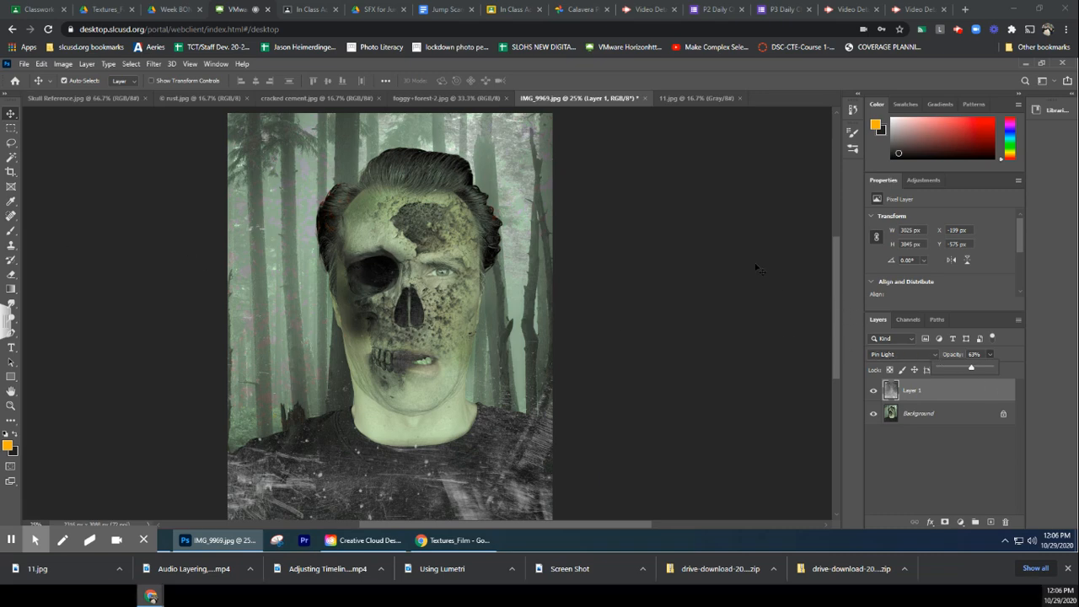
click(961, 32)
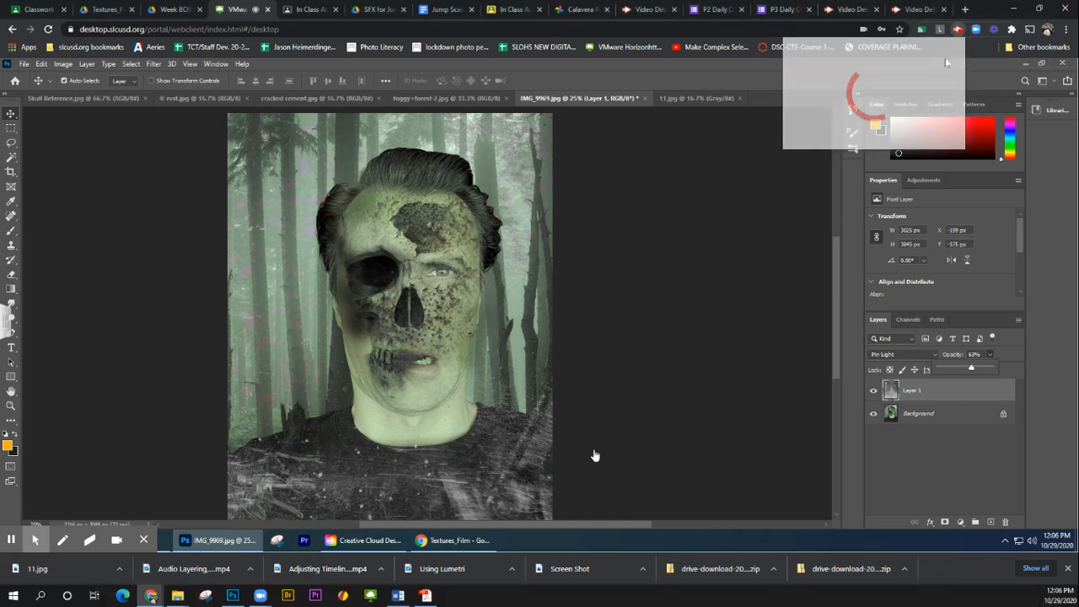